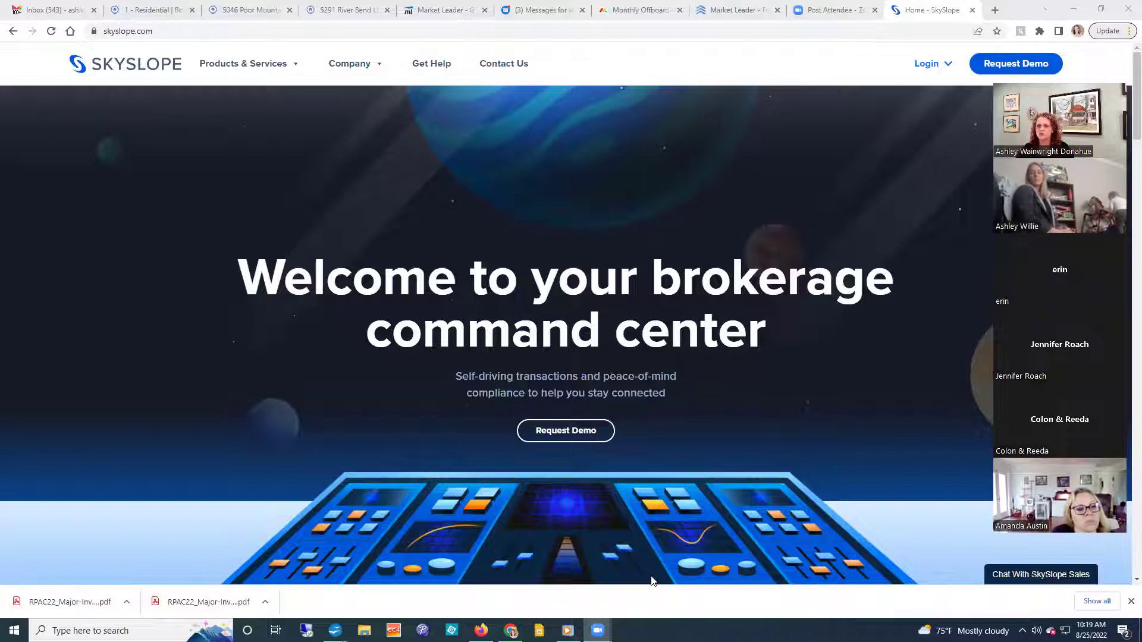
Sign in to SkySlope Forms with the saved password to reach the 7-file Files list.
left_click(925, 66)
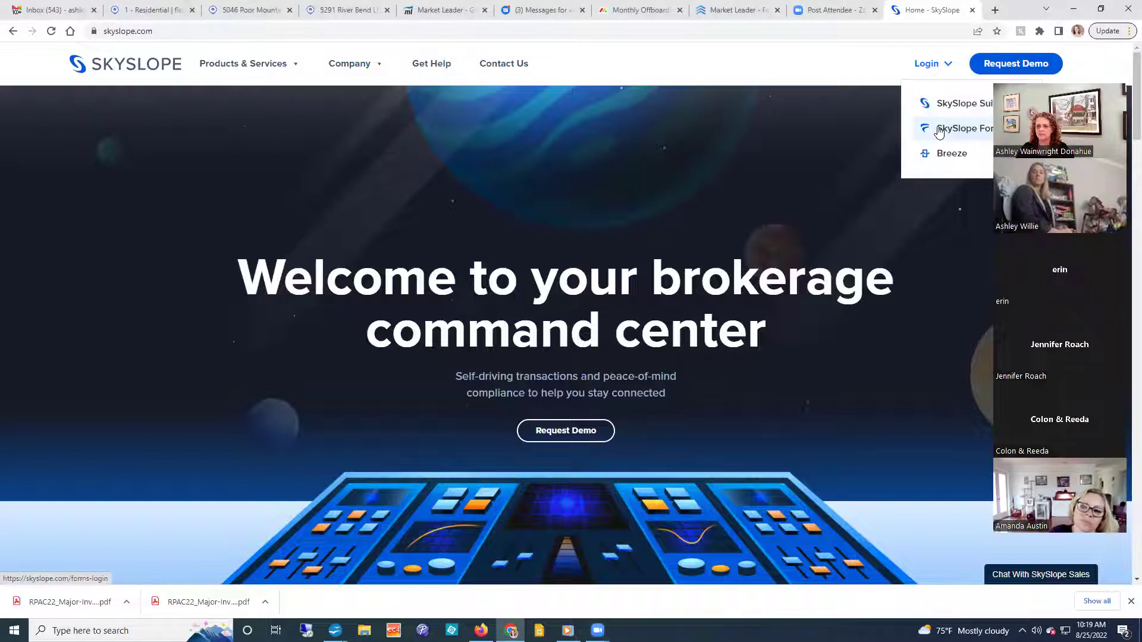
left_click(939, 129)
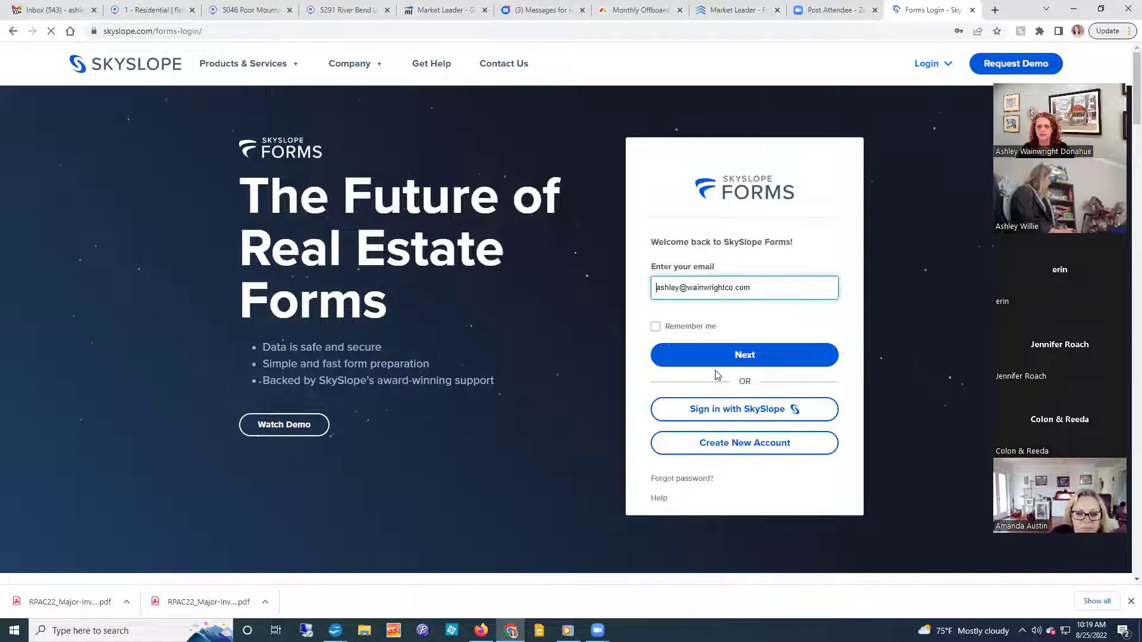
left_click(715, 362)
left_click(713, 359)
left_click(735, 389)
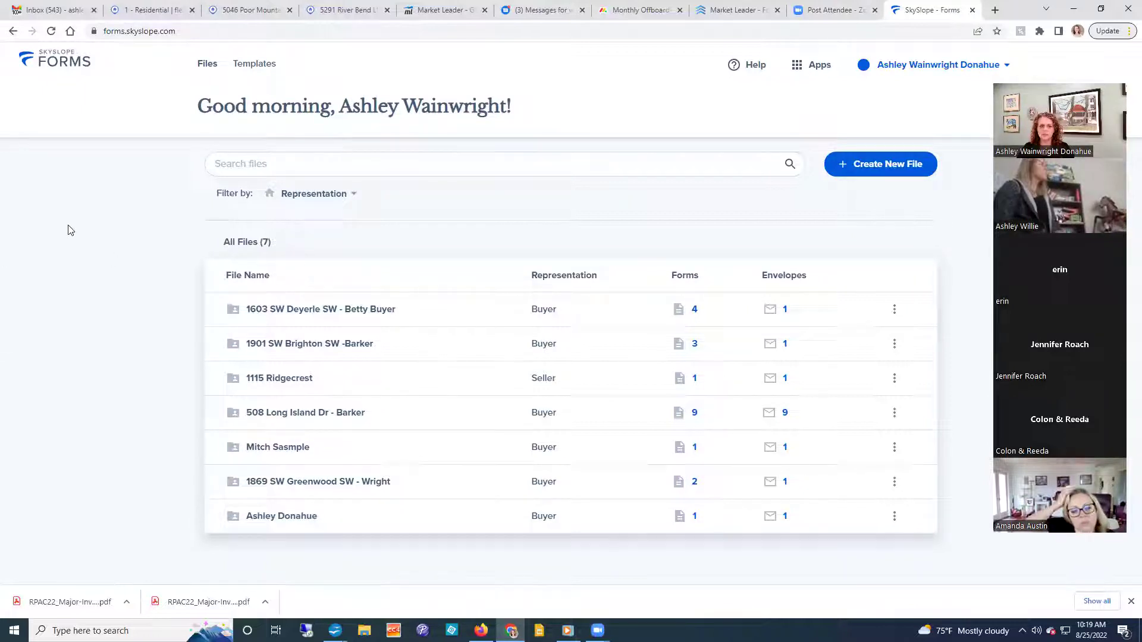
left_click(244, 10)
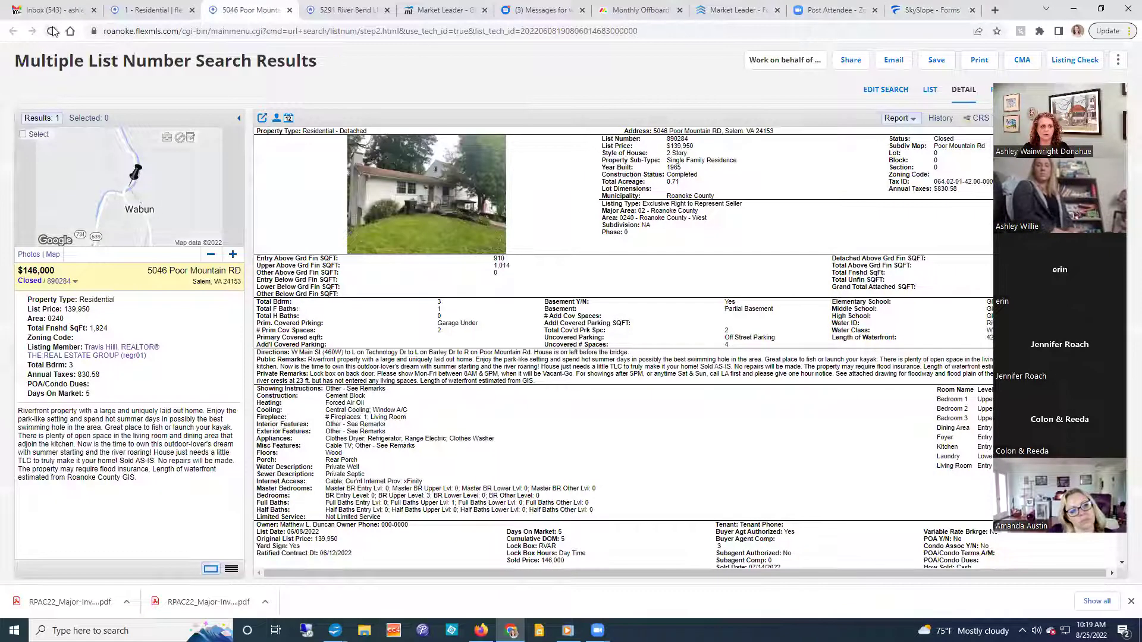
left_click(289, 10)
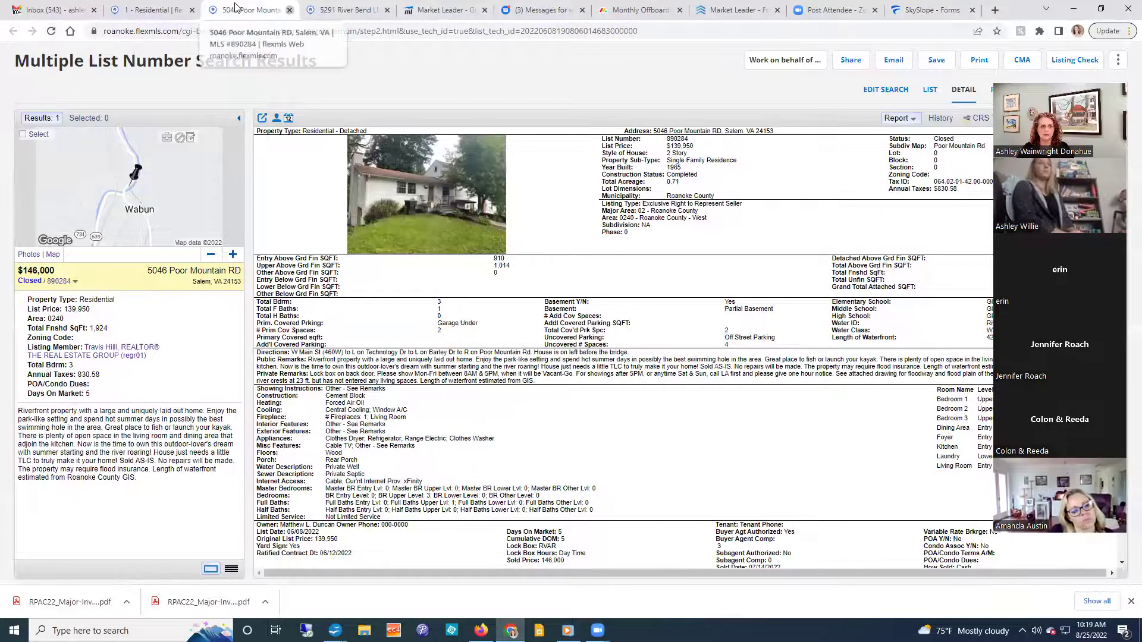
left_click(153, 10)
left_click(166, 95)
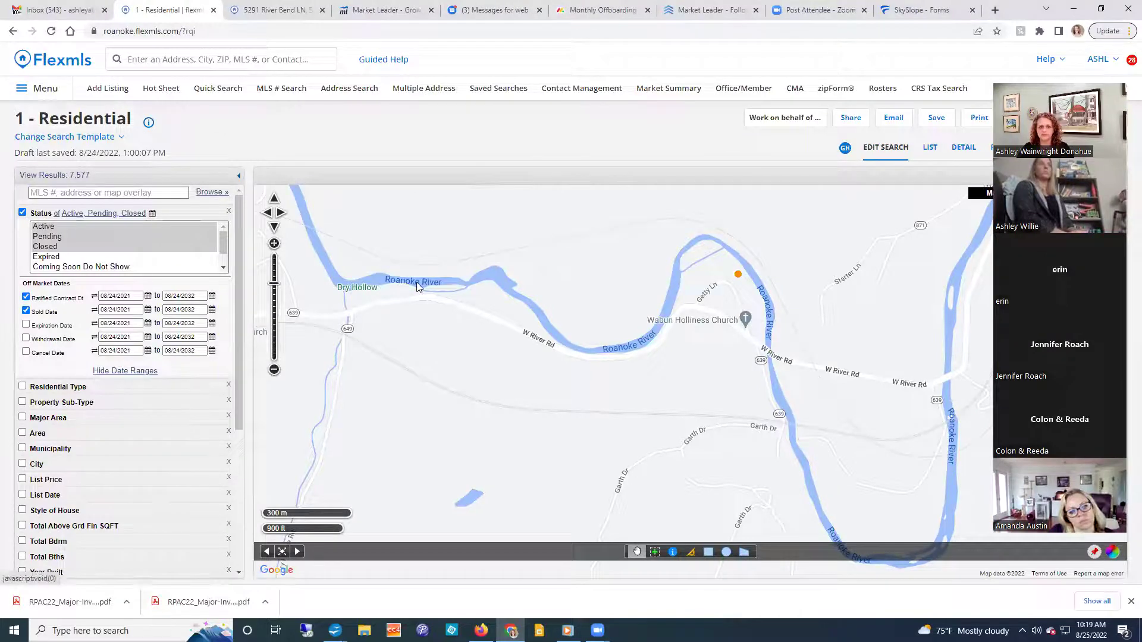
left_click(657, 288)
left_click(655, 299)
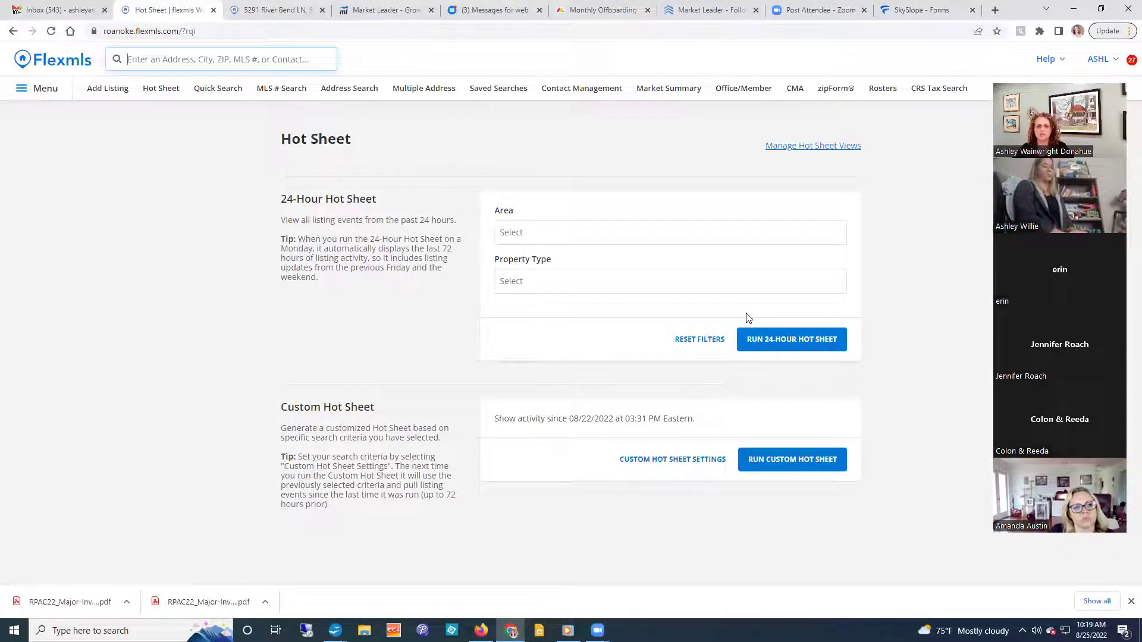
left_click(800, 347)
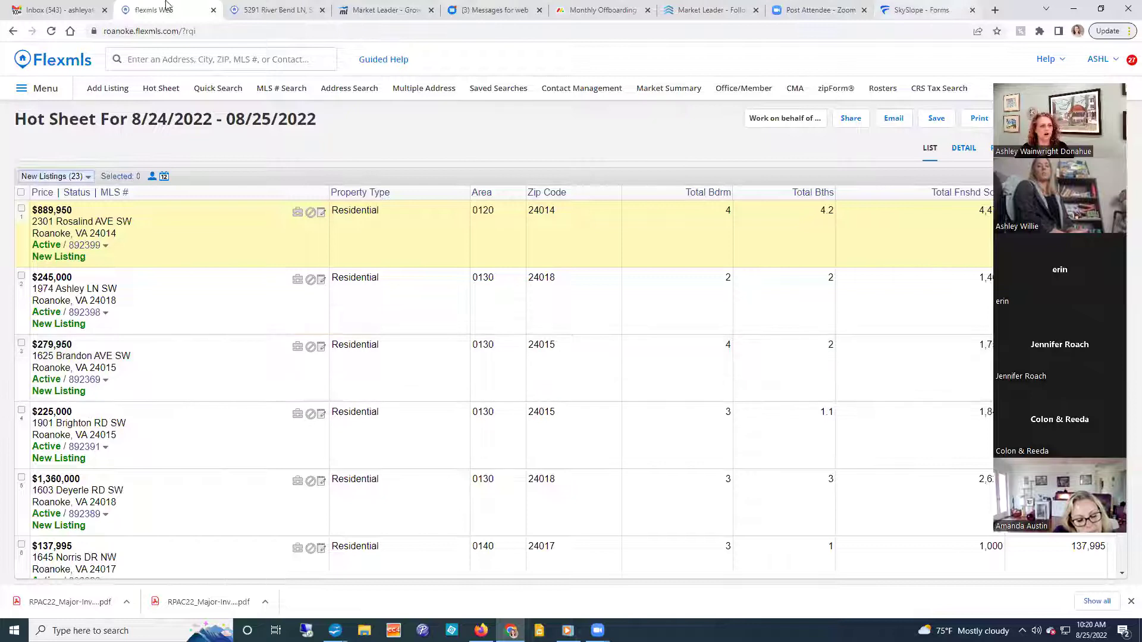
left_click(88, 249)
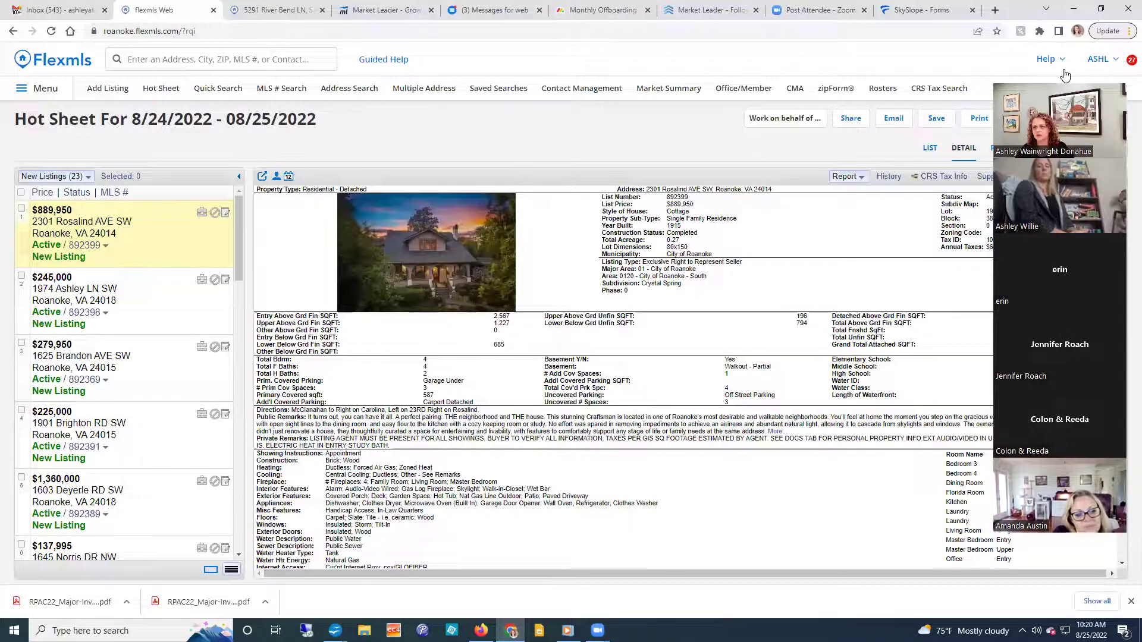
left_click_drag(1102, 73, 1123, 37)
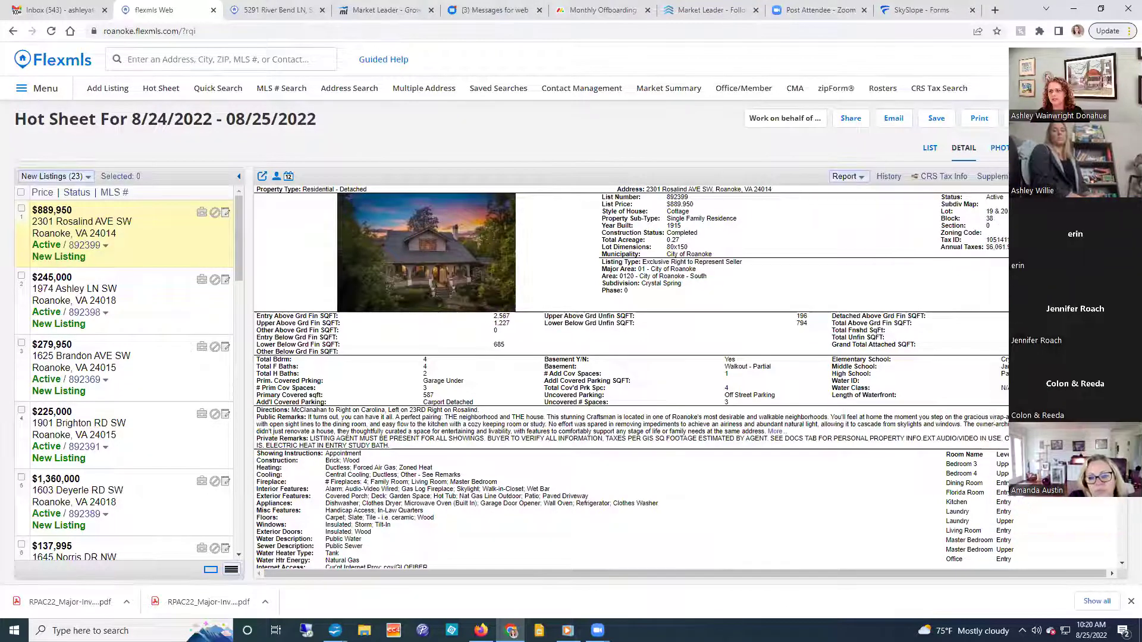
left_click(1051, 177)
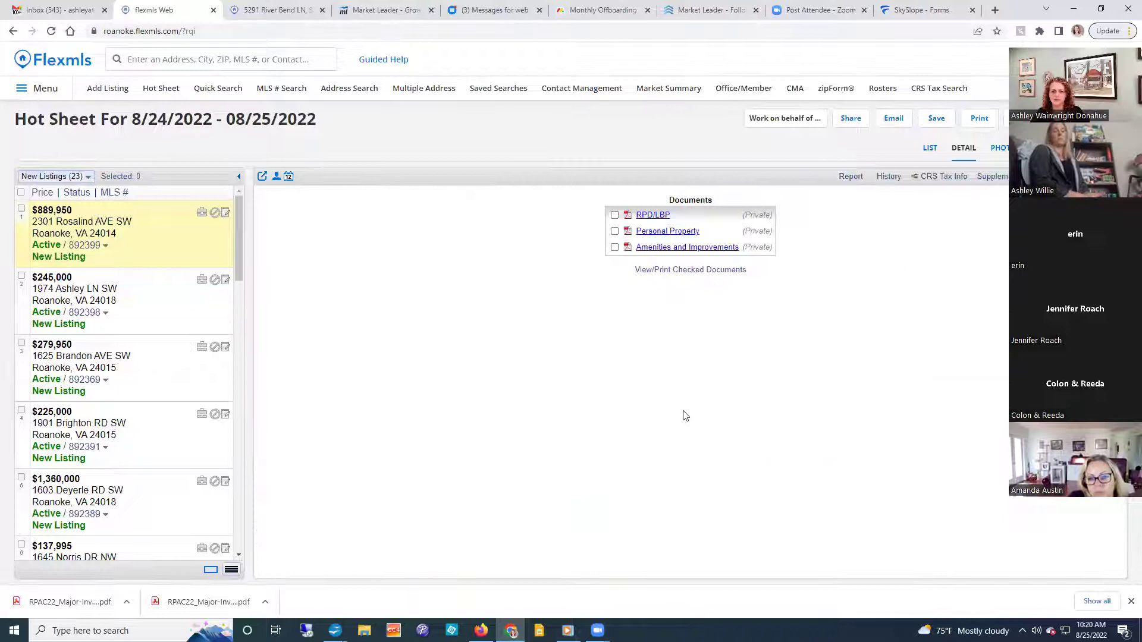
Check only the RPD/LBP disclosure, unchecking Personal Property, and view it for printing.
left_click(615, 231)
left_click(615, 231)
left_click(614, 215)
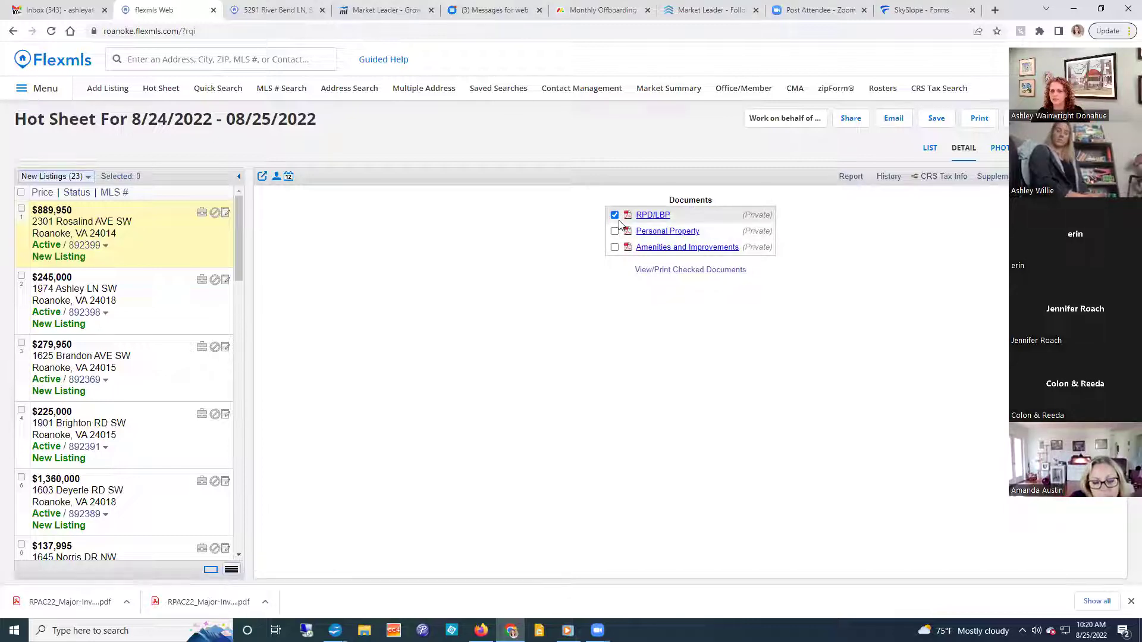
left_click(676, 271)
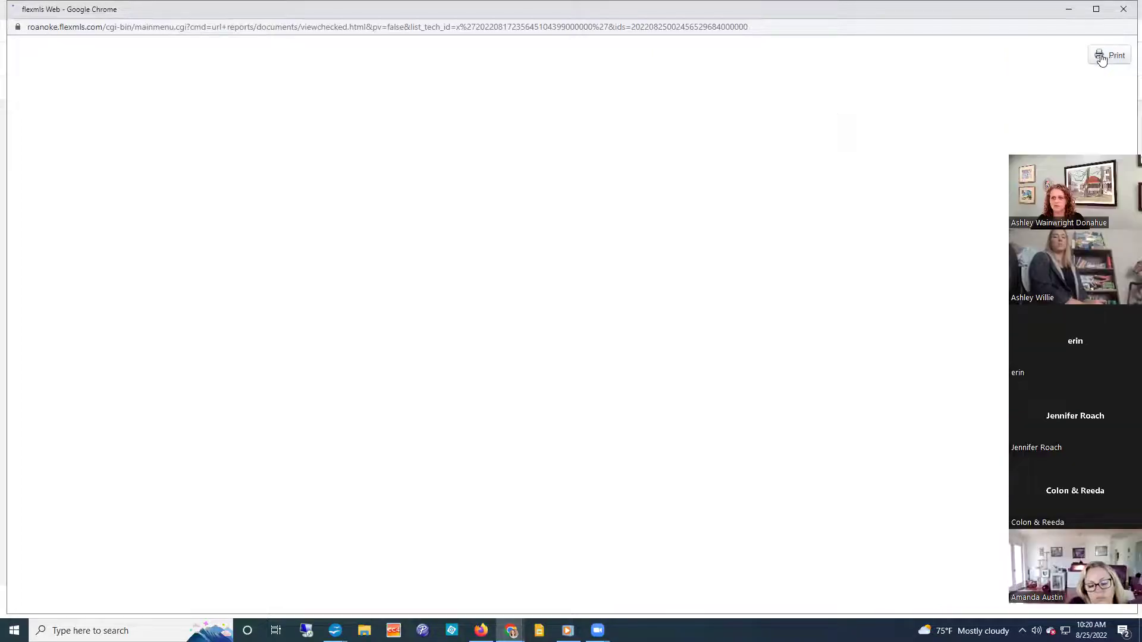
Print the disclosure via Microsoft Print to PDF as 'rosalind disc' in Downloads, then close its window.
left_click(1102, 59)
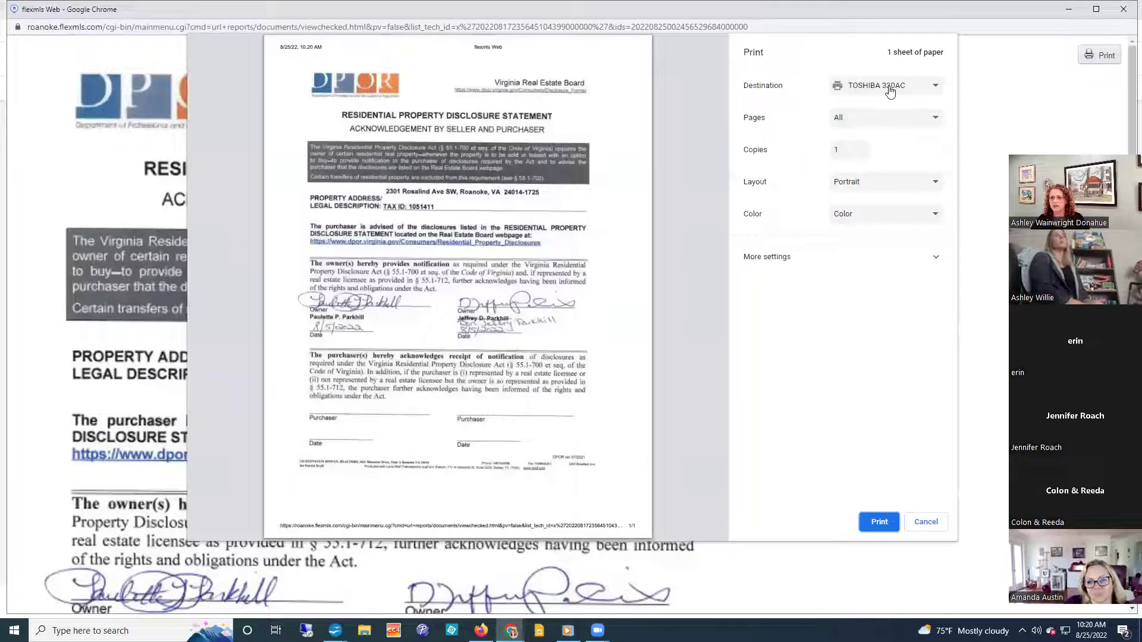
left_click(889, 90)
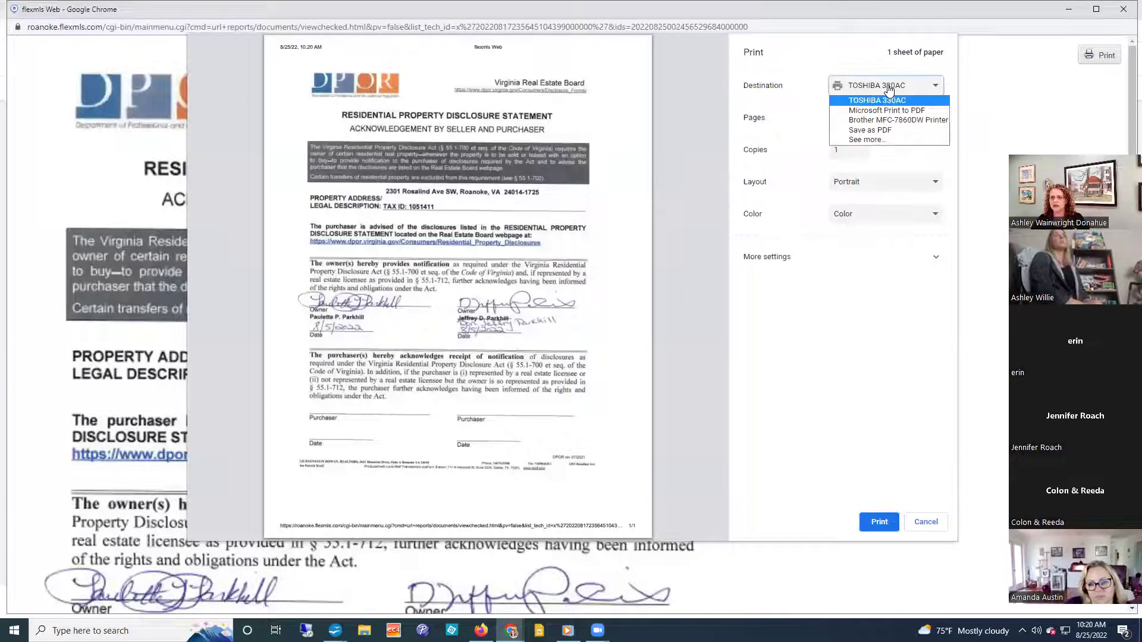
left_click(869, 110)
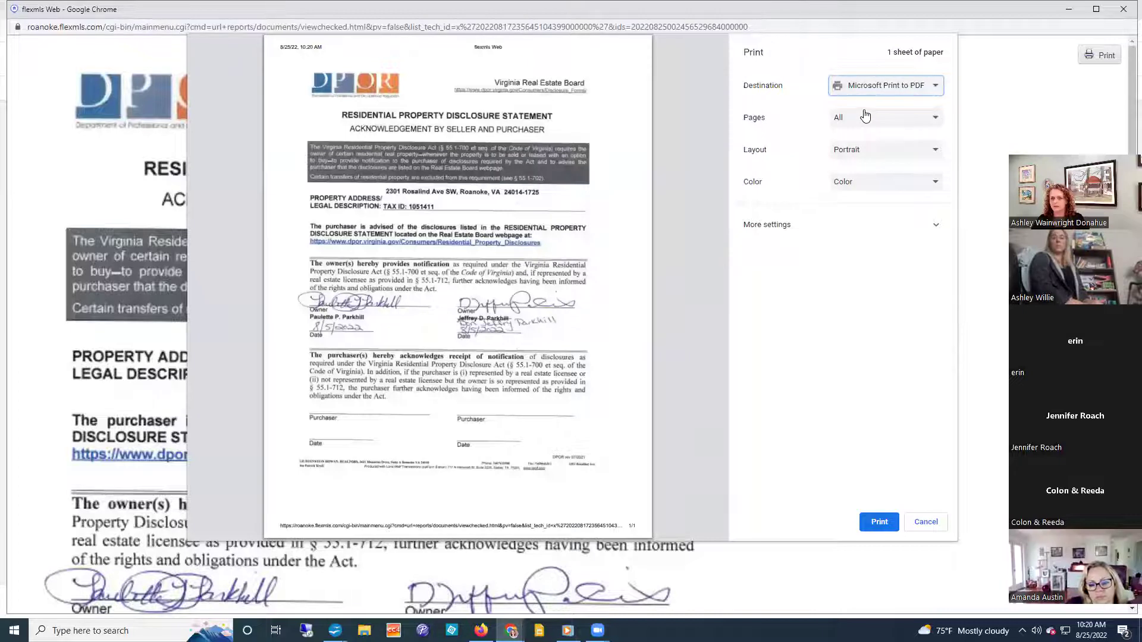
left_click(882, 525)
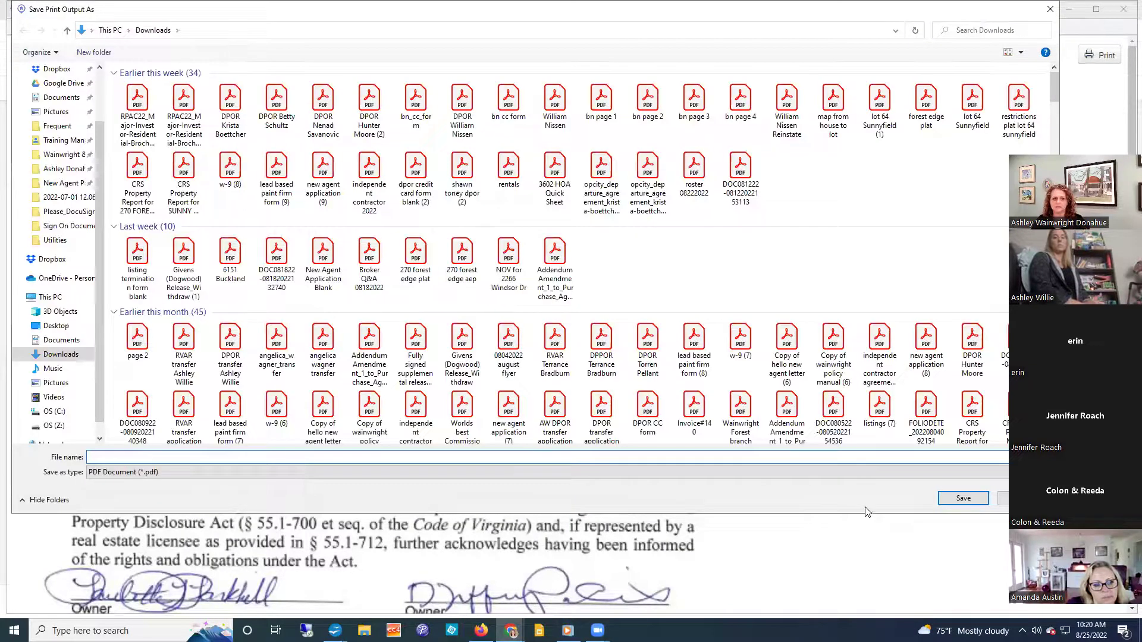
type("rosalind disc")
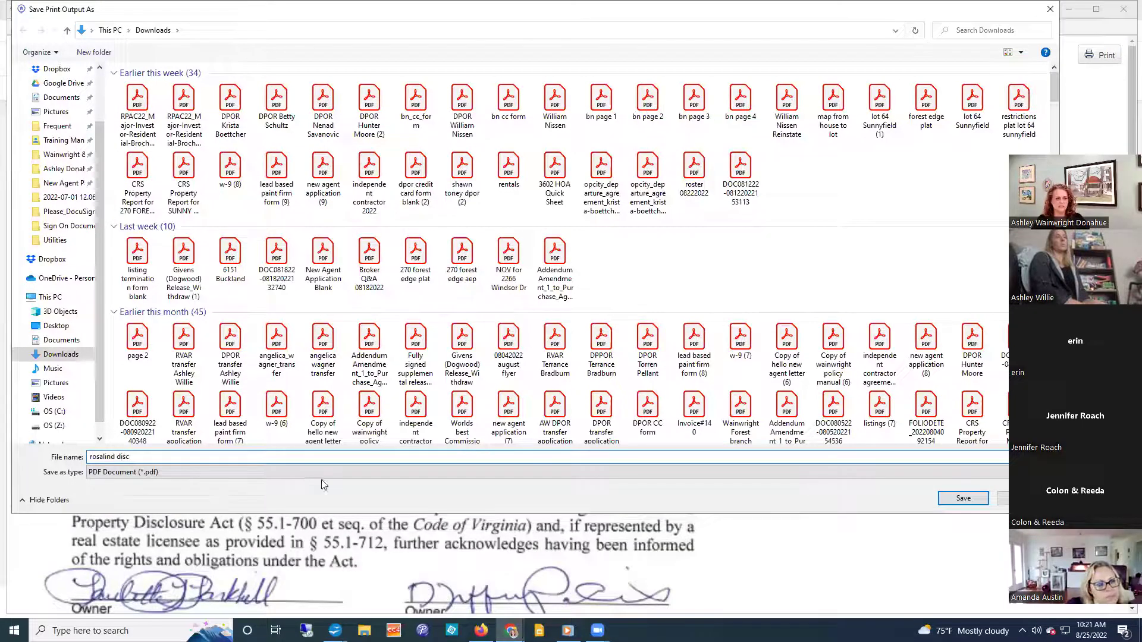
left_click(960, 502)
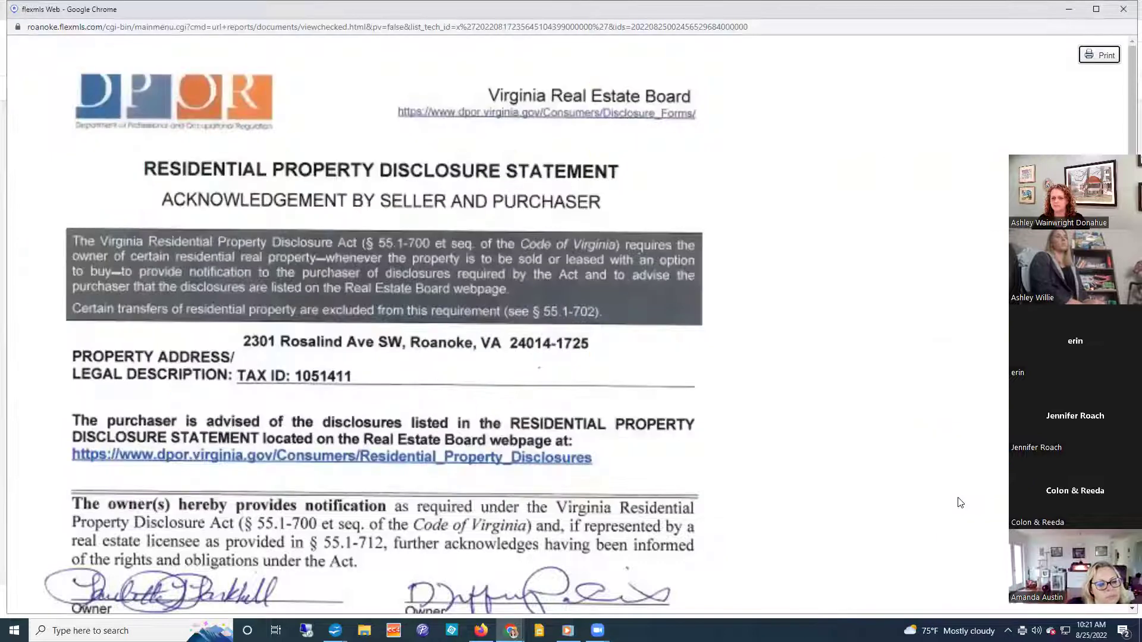
left_click(1122, 9)
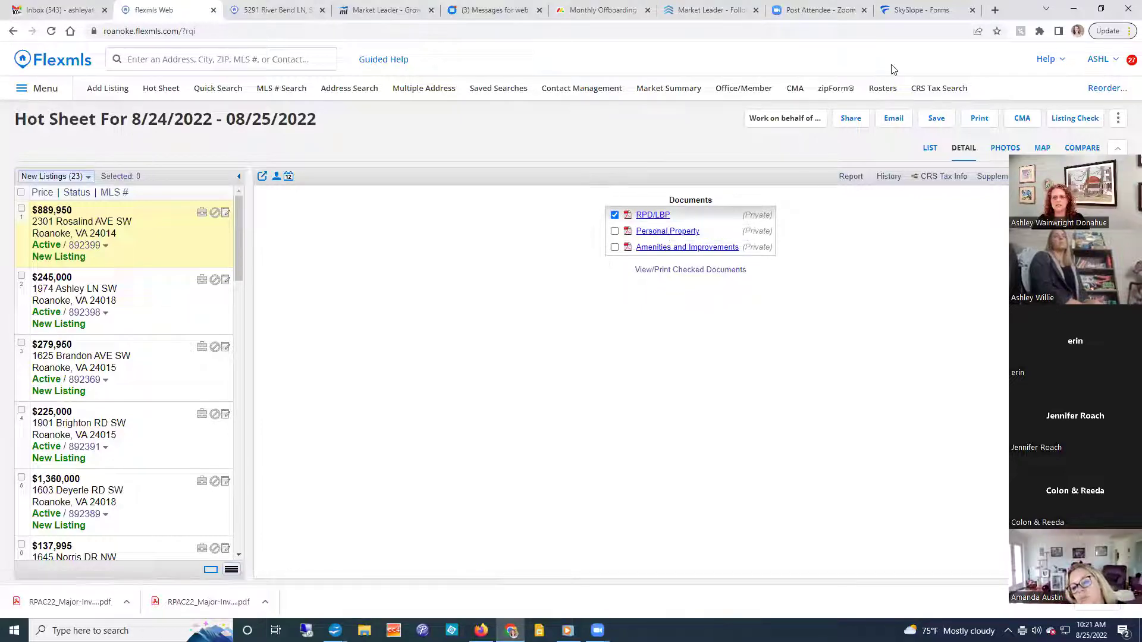
Return to the SkySlope - Forms browser tab.
left_click(914, 10)
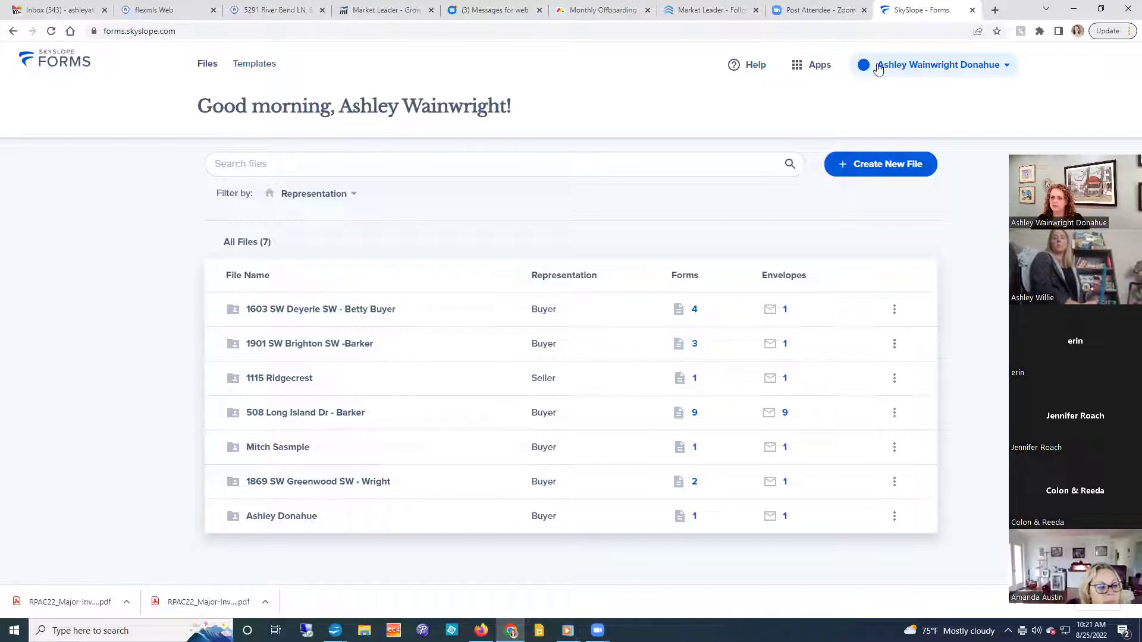
Save the User profile settings, then go back to the Files home page.
left_click(924, 64)
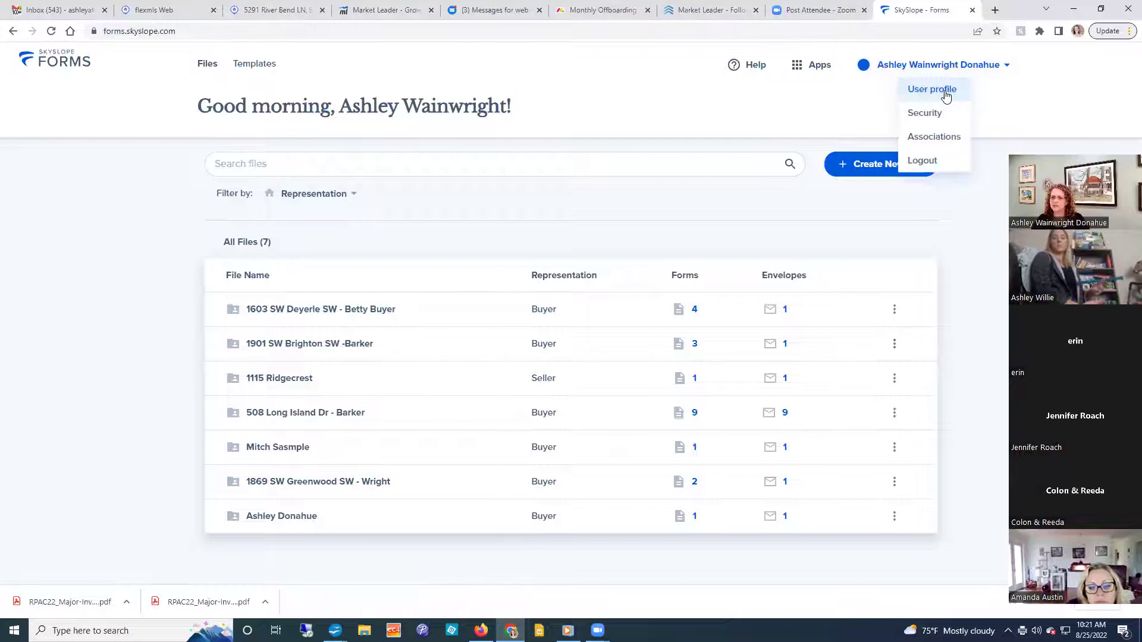
left_click(946, 95)
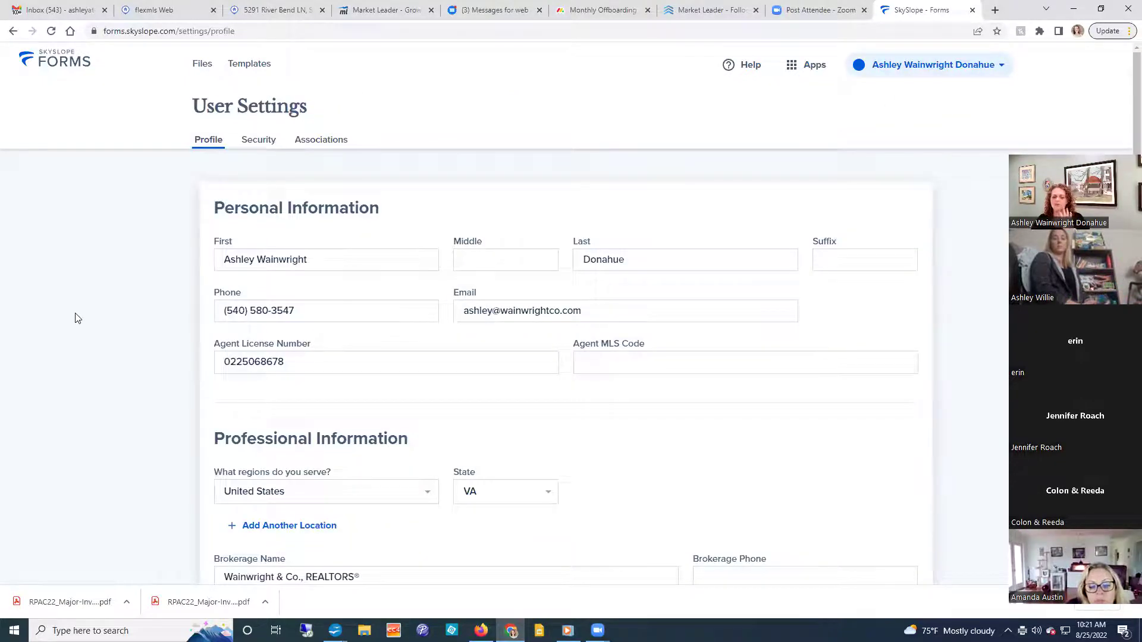
scroll(79, 317, "down", 2)
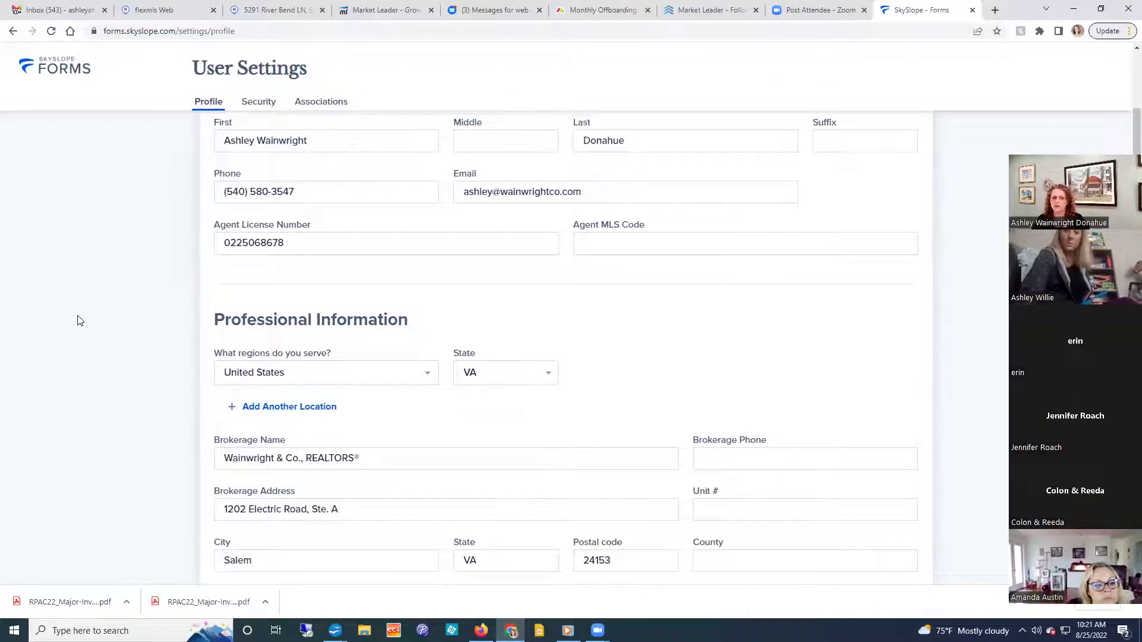
scroll(80, 320, "down", 2)
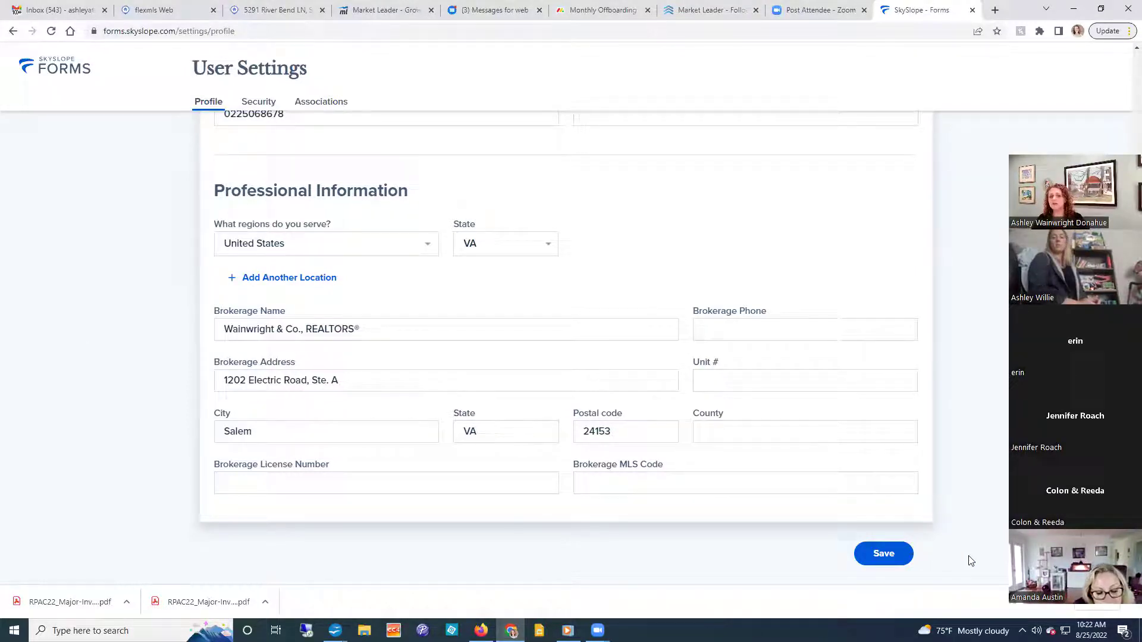
left_click(877, 553)
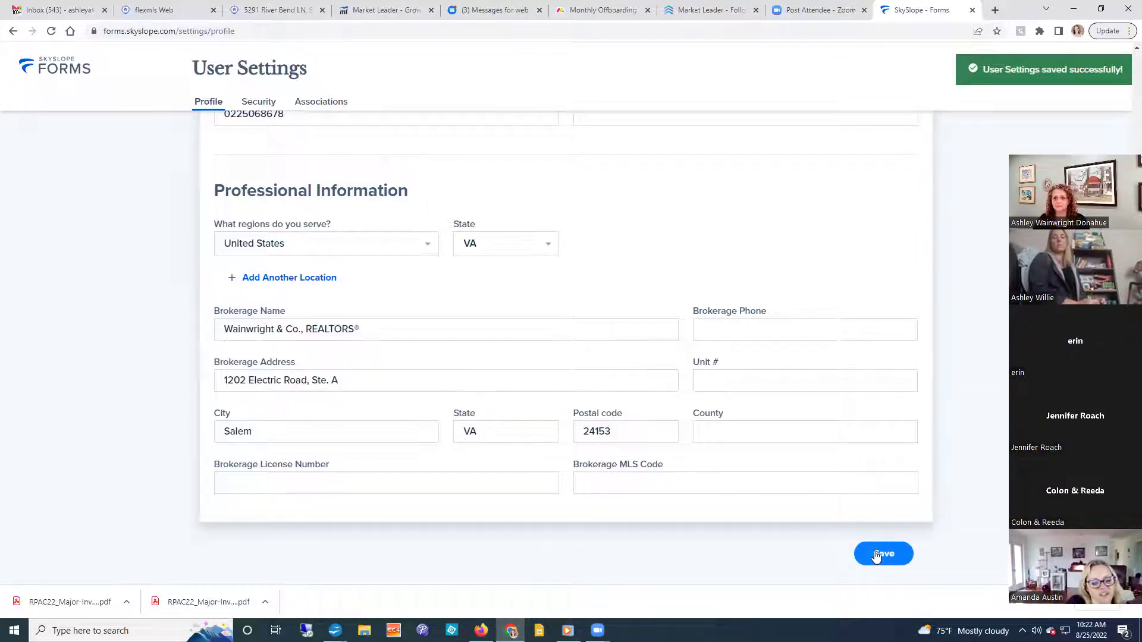
scroll(872, 554, "up", 5)
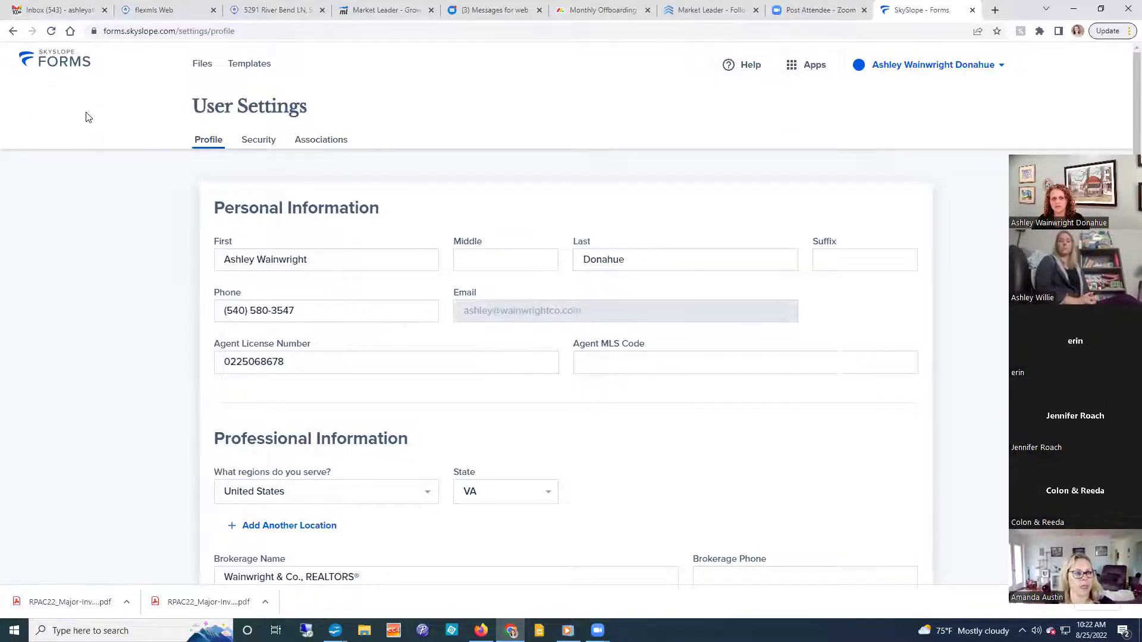
left_click(65, 70)
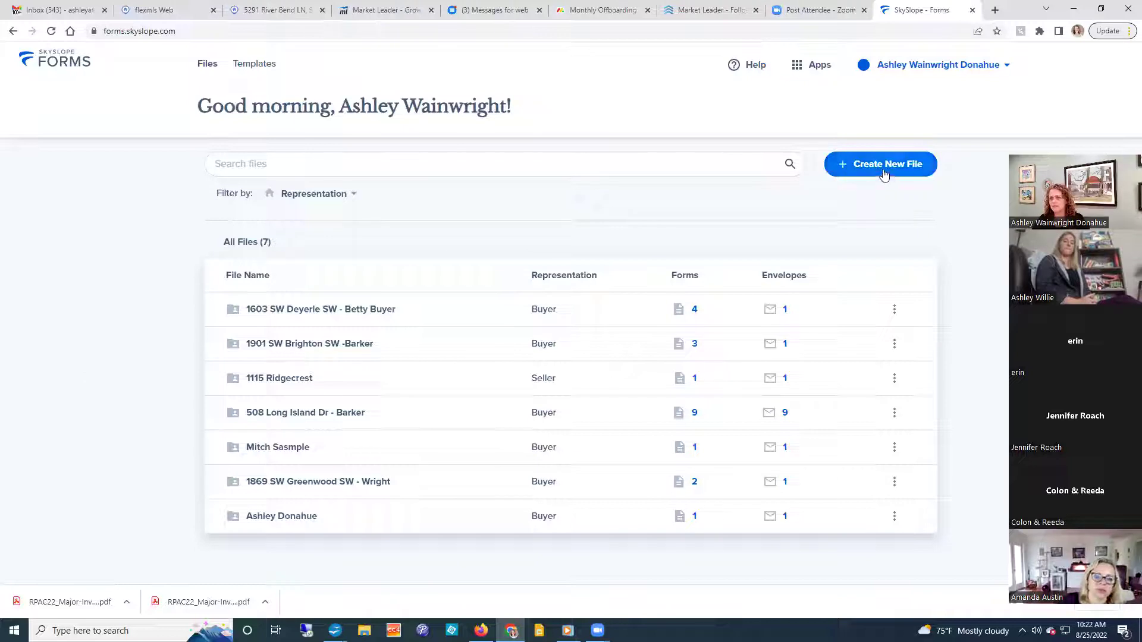
Start a new Buyer file and enter the primary client's first name, last name and e-mail.
left_click(884, 167)
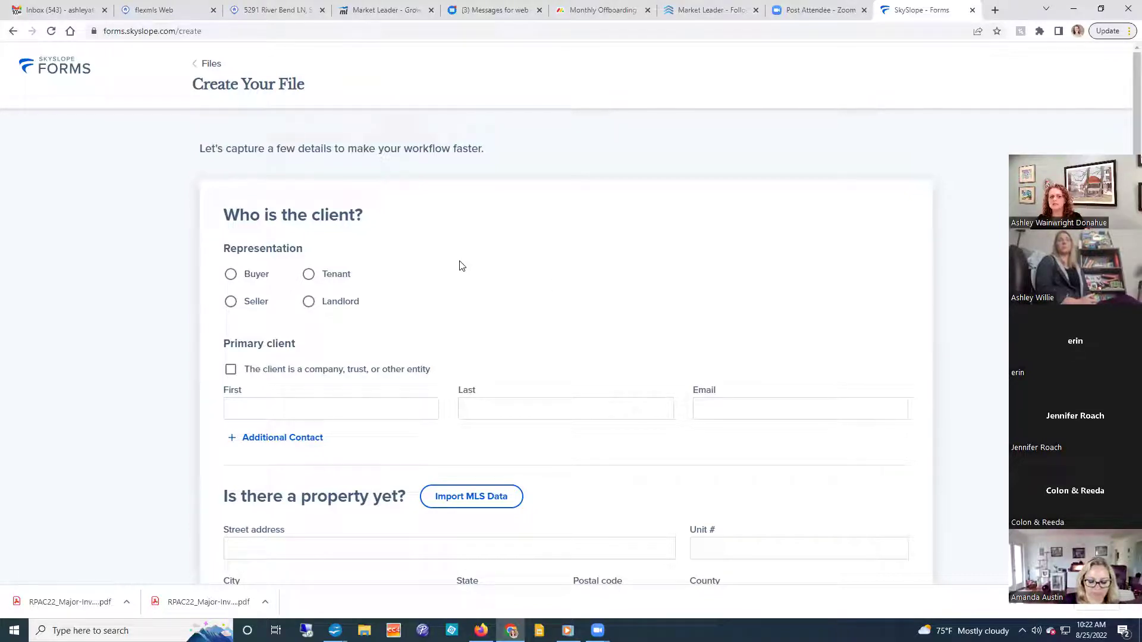
left_click(229, 274)
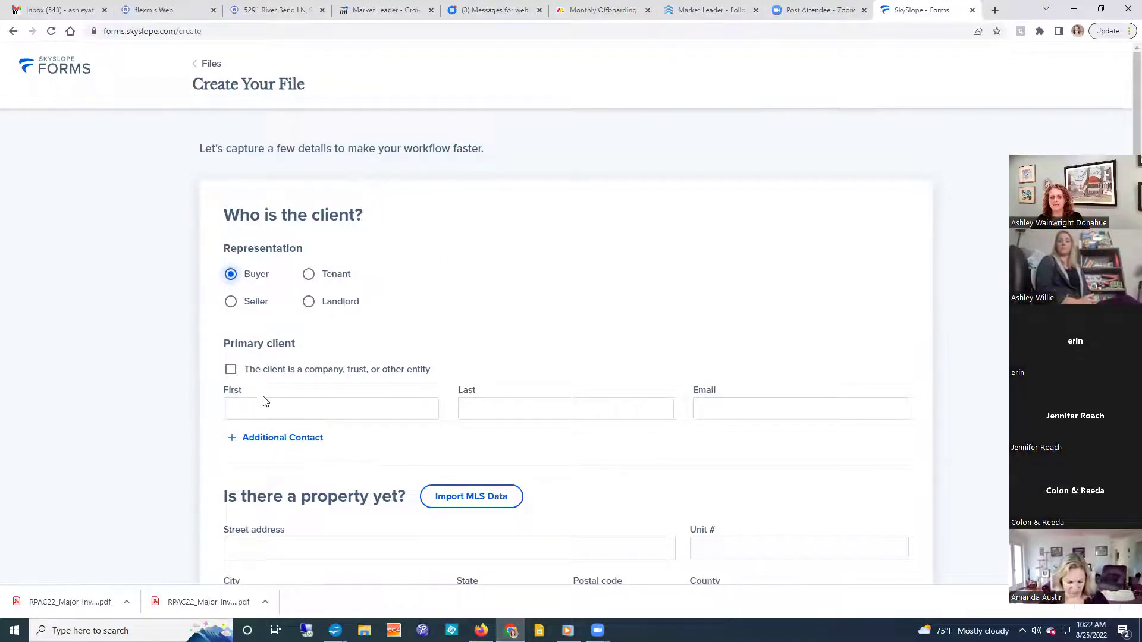
left_click(276, 409)
type("B")
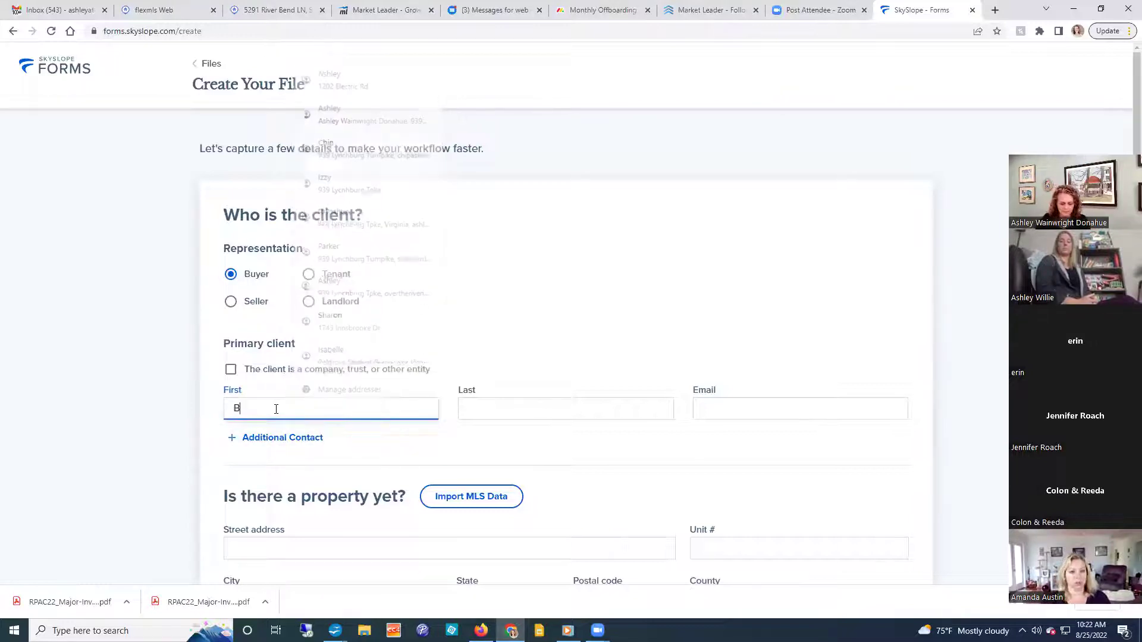
type("eatrice")
key("Tab")
type("Buyer")
key("Tab")
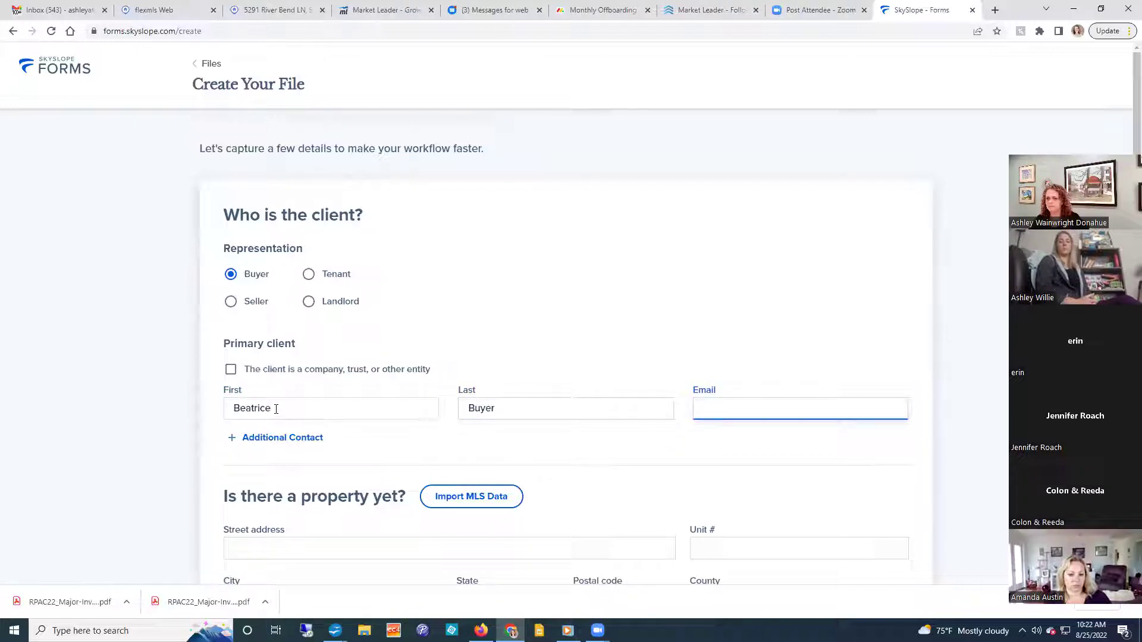
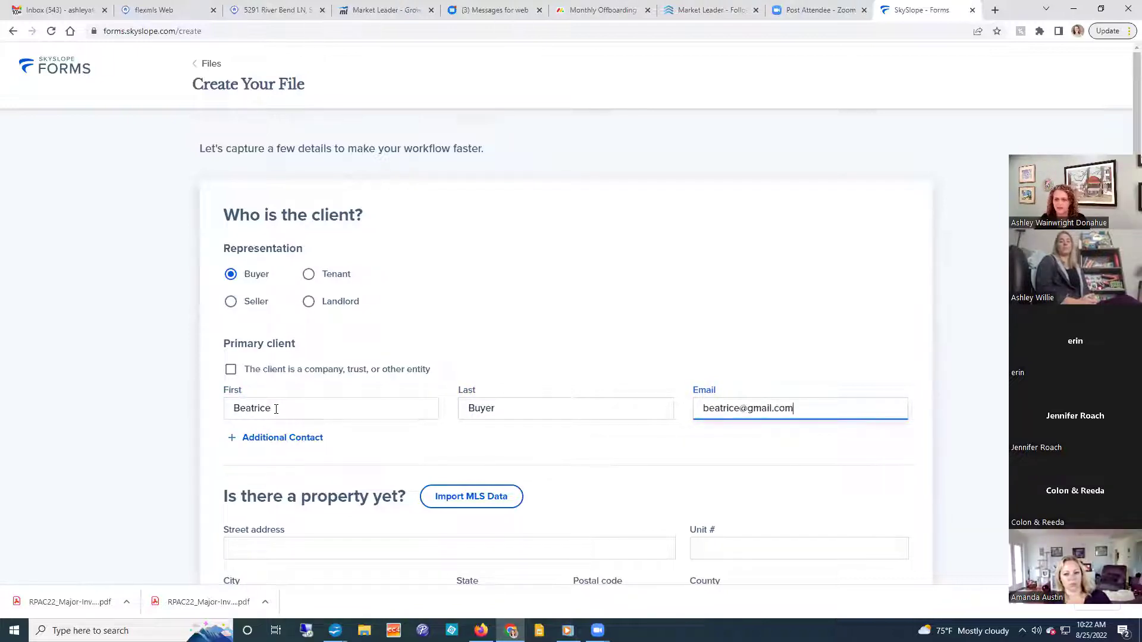
left_click(564, 296)
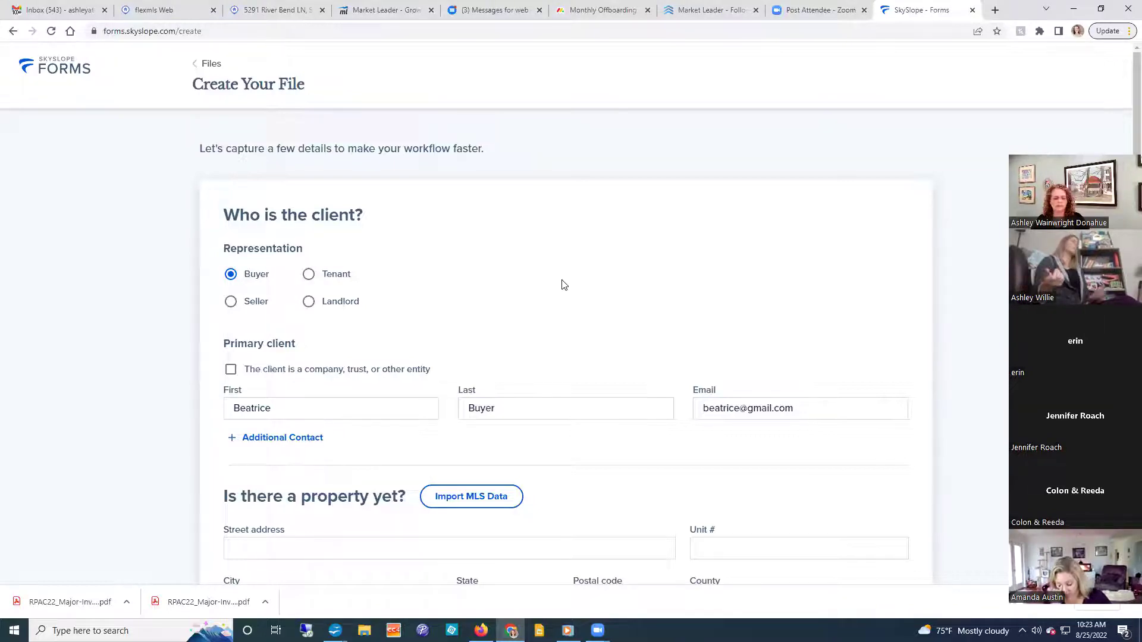
scroll(561, 284, "down", 2)
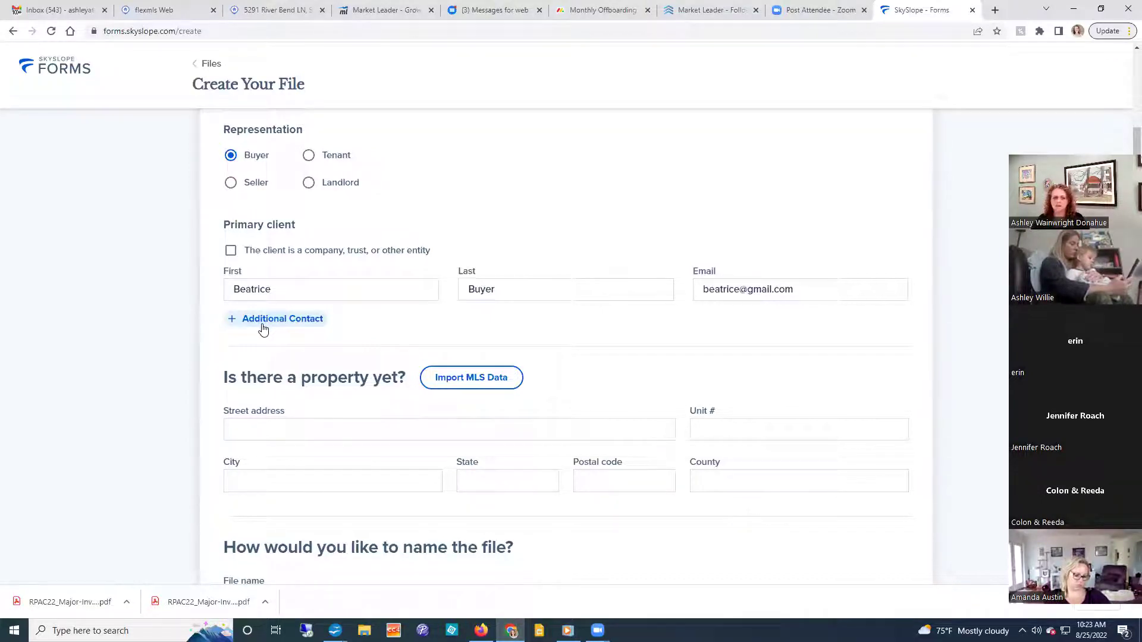
Mark the primary client as an entity named 'Over The River, LLC'.
left_click(230, 251)
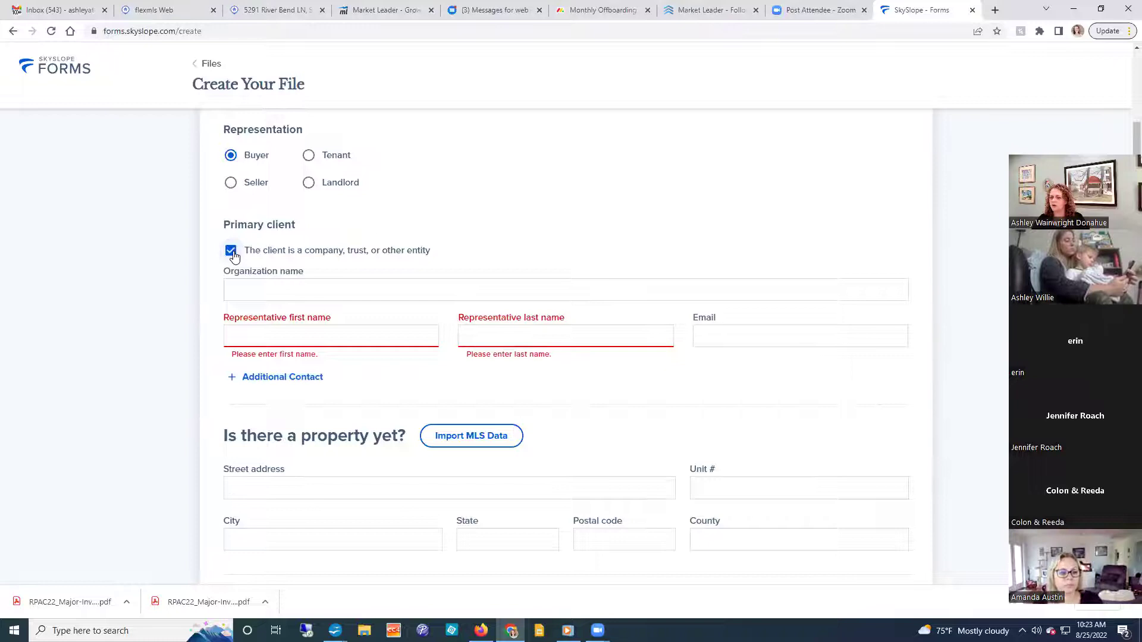
left_click(244, 293)
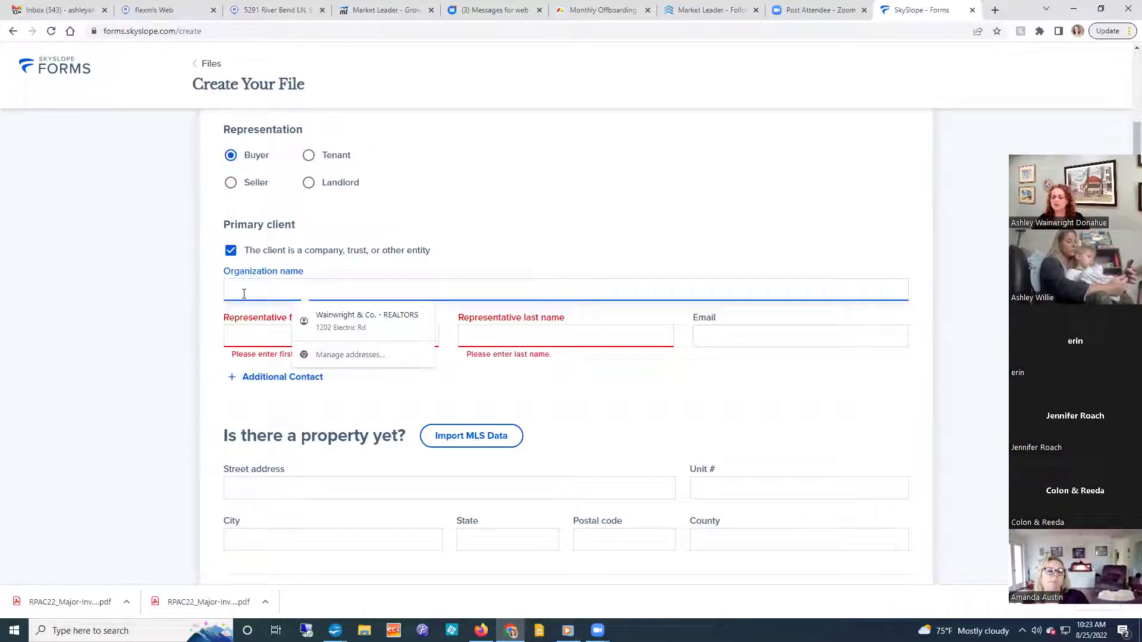
type("Over T")
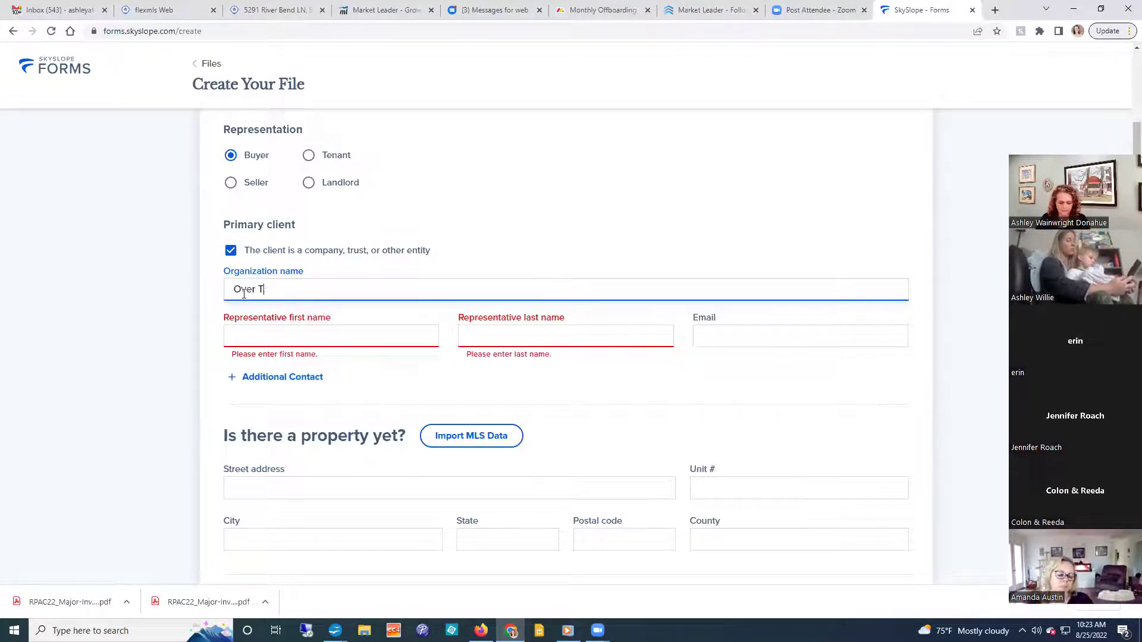
type("he River ")
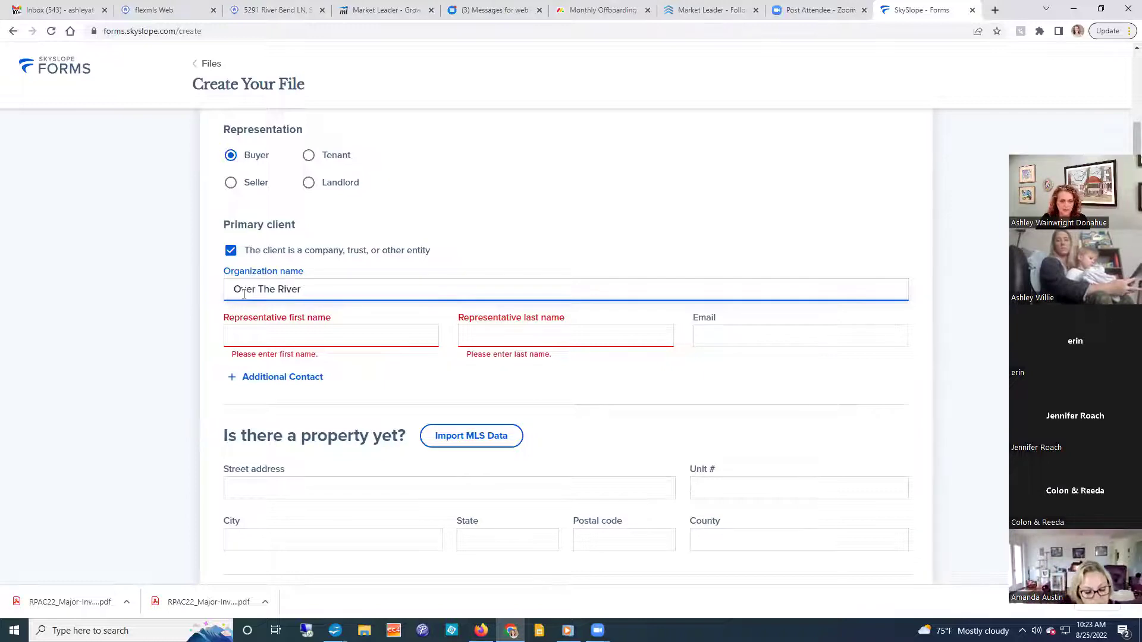
type(", LLC")
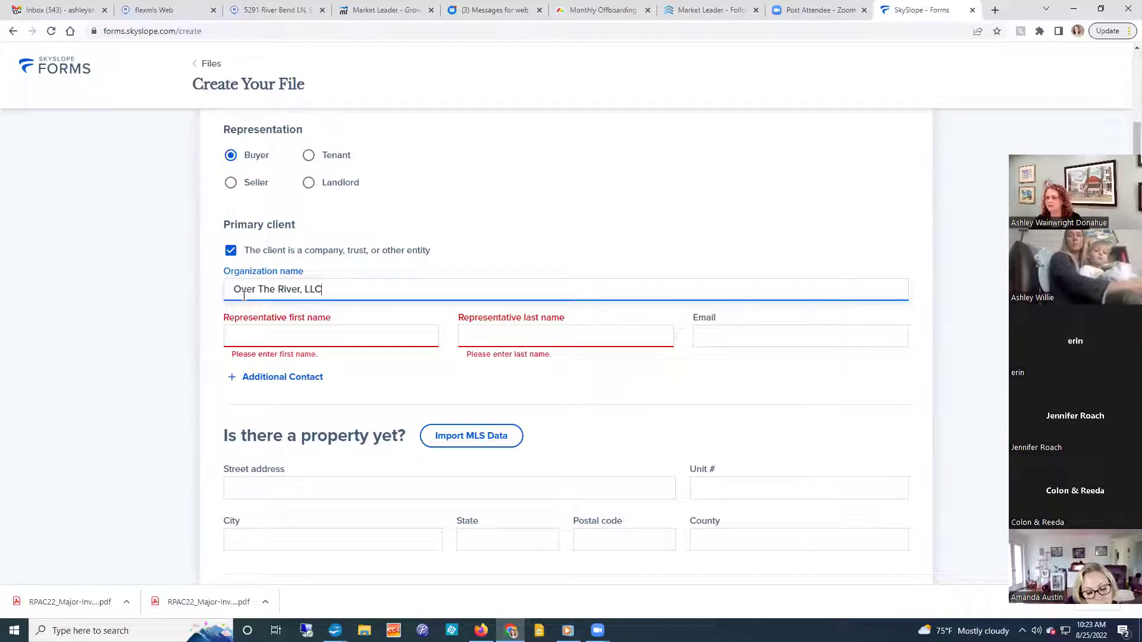
Enter the company representative's first and last name.
left_click(250, 338)
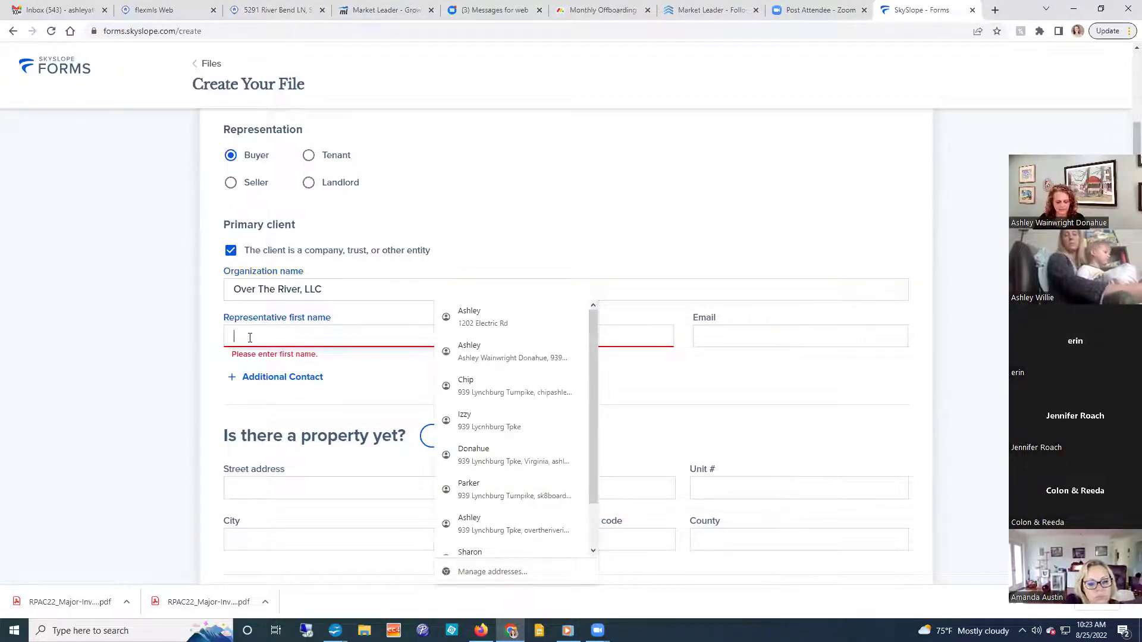
type("Ashley")
key("BackSpace")
key("BackSpace")
key("BackSpace")
key("BackSpace")
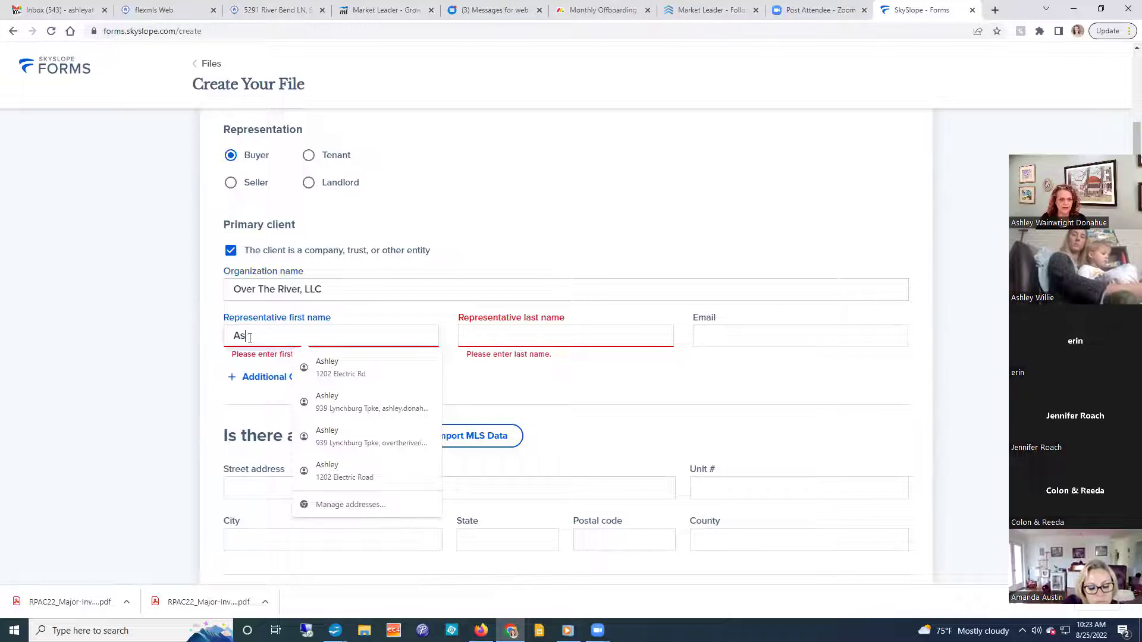
key("BackSpace")
key("BackSpace")
key("Tab")
left_click(548, 229)
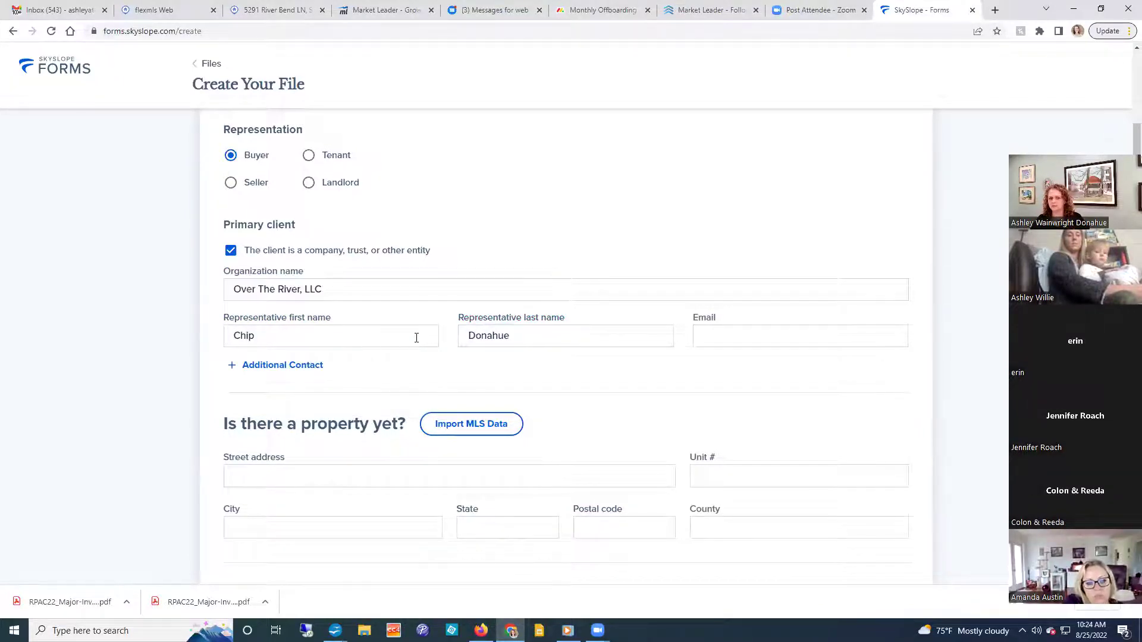
Fill in the representative's e-mail address.
left_click(718, 340)
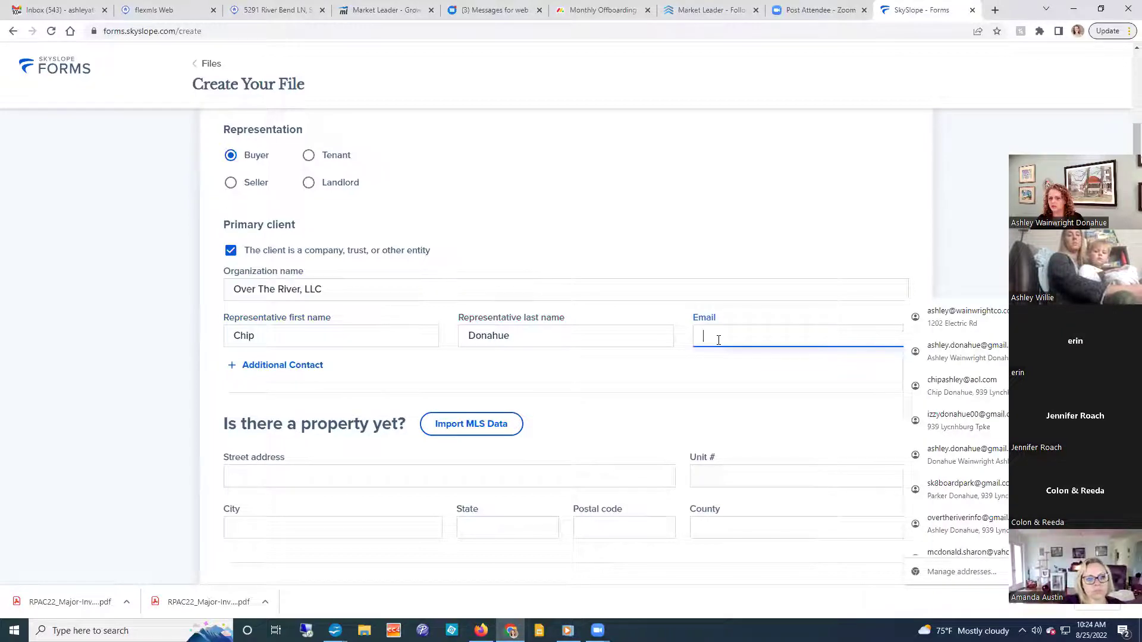
left_click(502, 370)
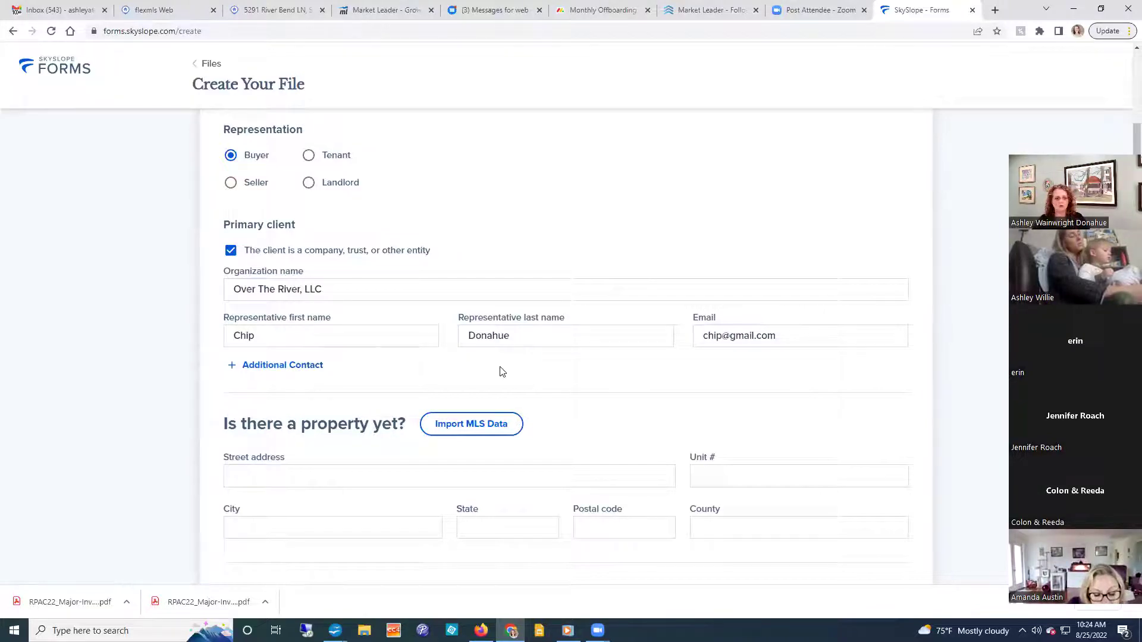
Add an additional contact, revert both entity checkboxes to individual, then remove the additional contact.
left_click(299, 373)
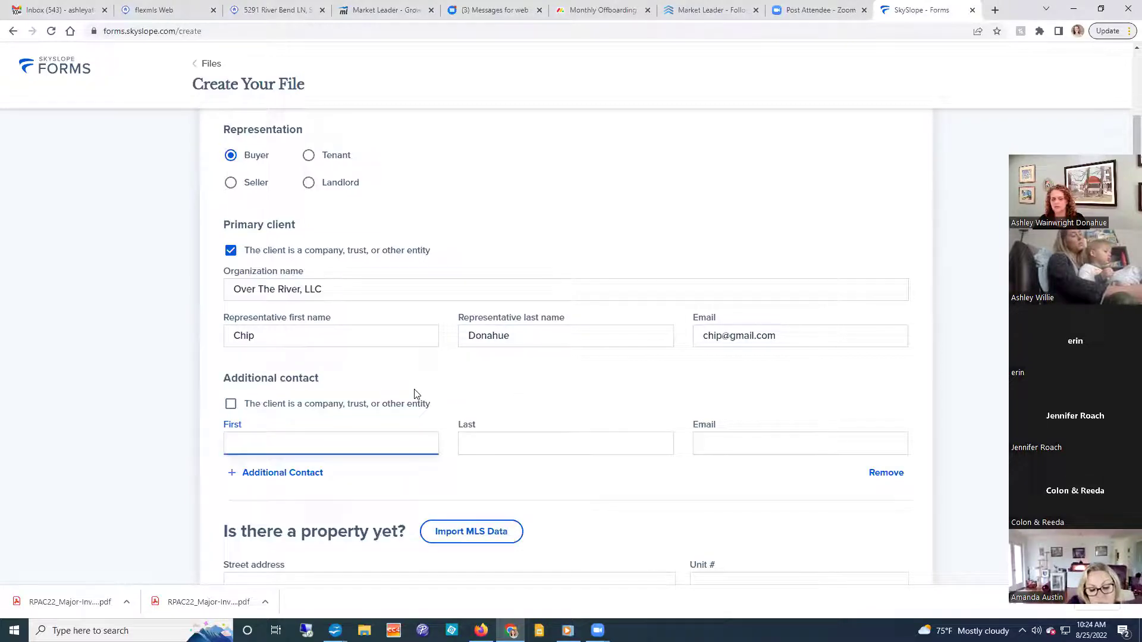
scroll(562, 385, "down", 2)
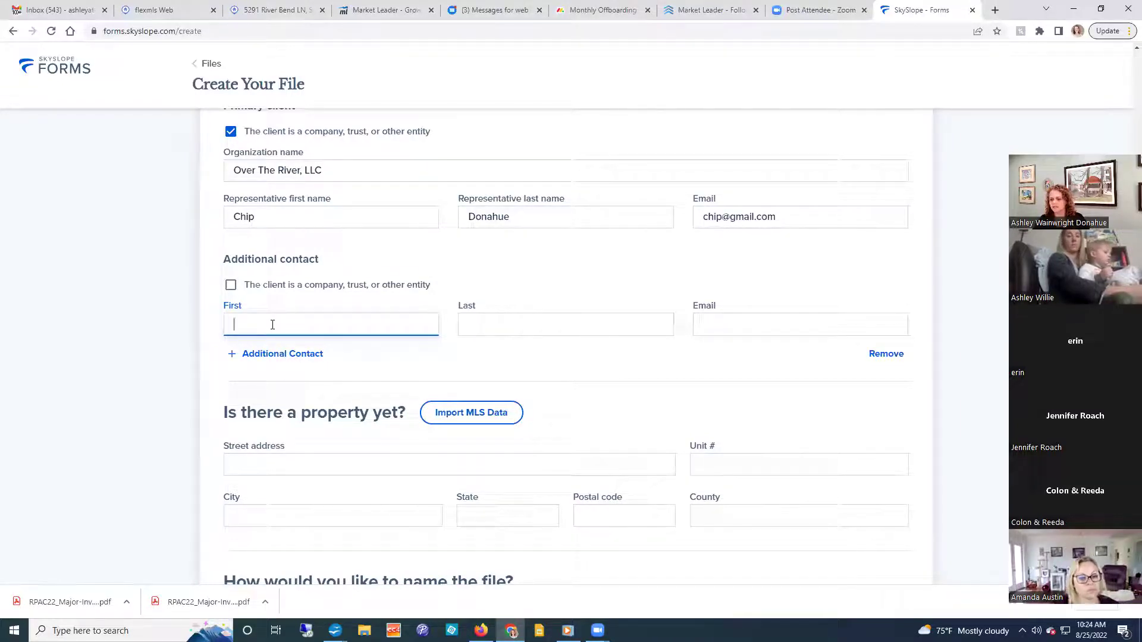
left_click(231, 285)
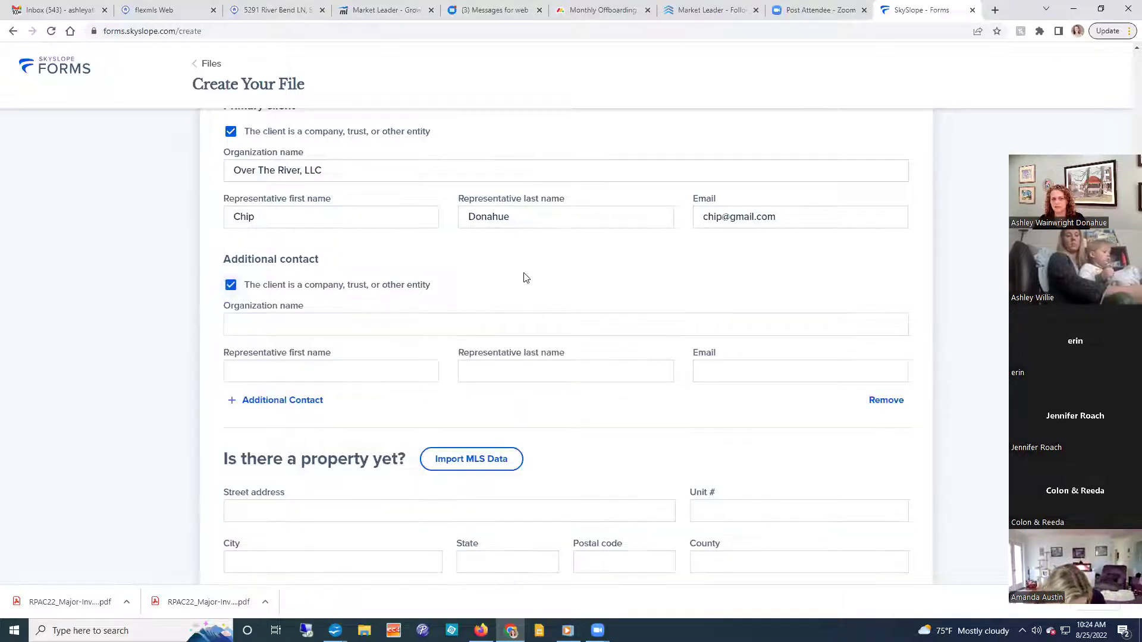
left_click(231, 284)
left_click(230, 131)
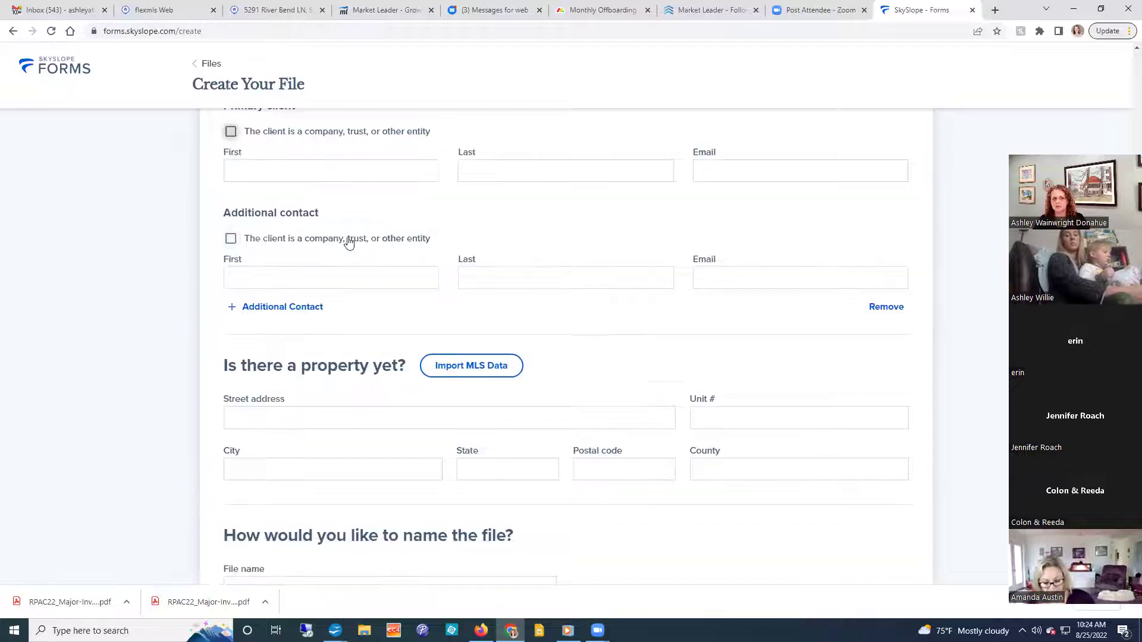
scroll(447, 242, "up", 1)
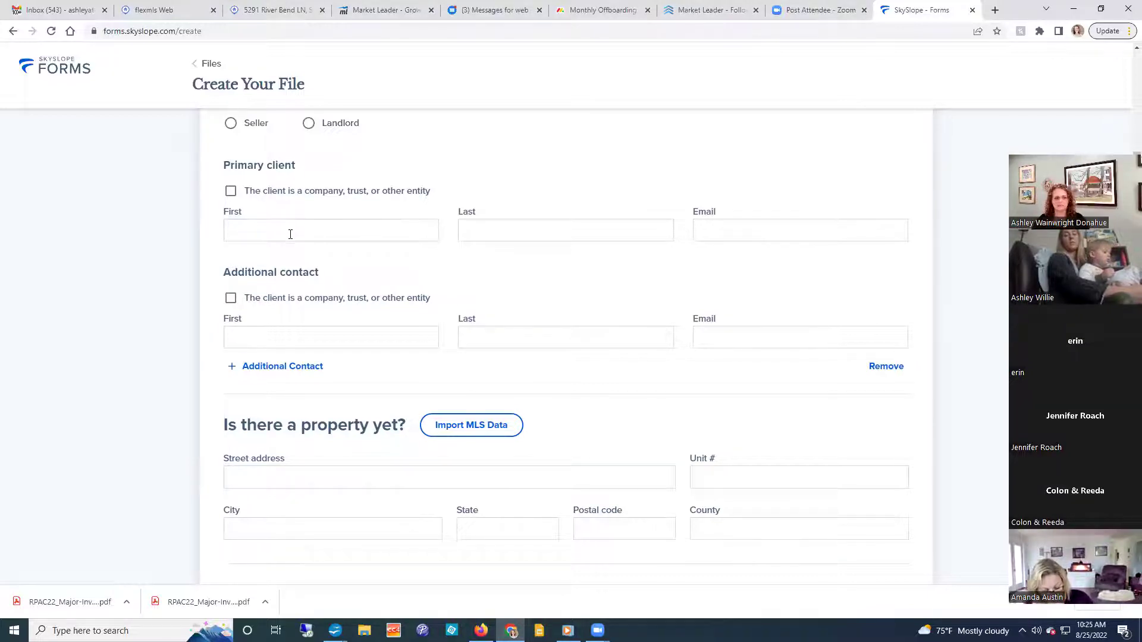
left_click(886, 367)
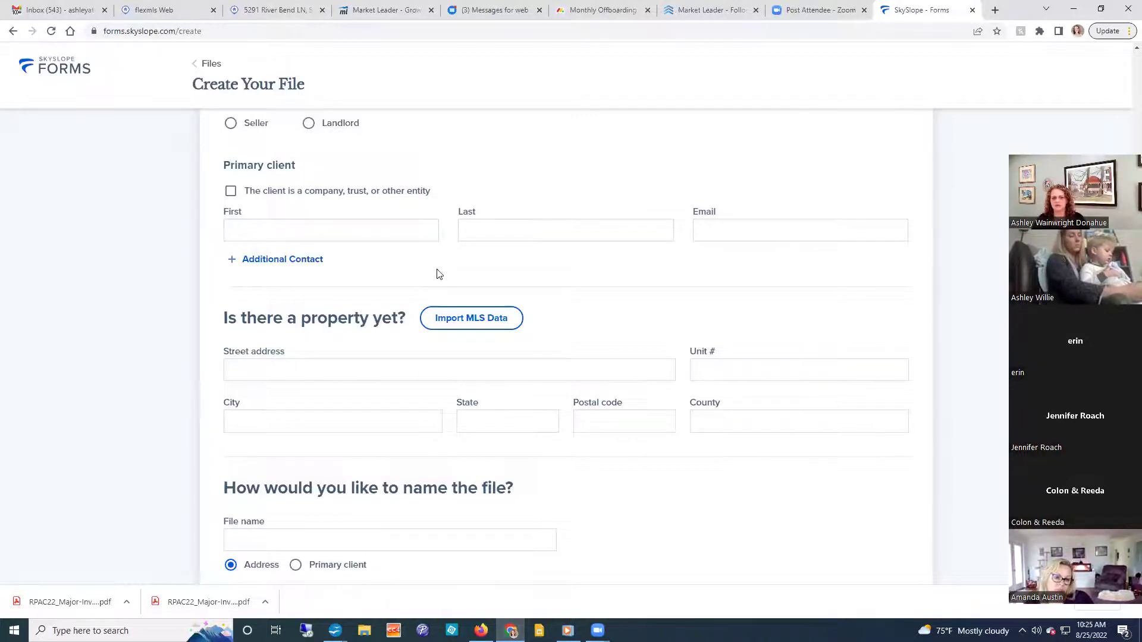
Fill the First, Last and Email fields again with the buyer's name and e-mail address.
left_click(254, 235)
type("Beatrice")
key("Tab")
type("Buyer")
key("Tab")
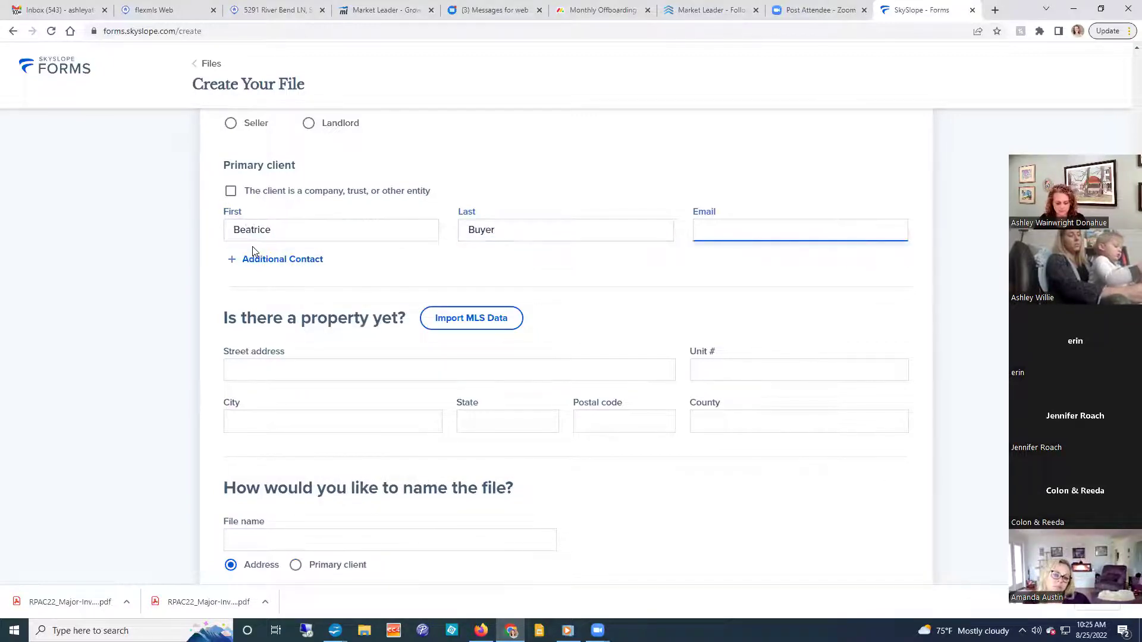
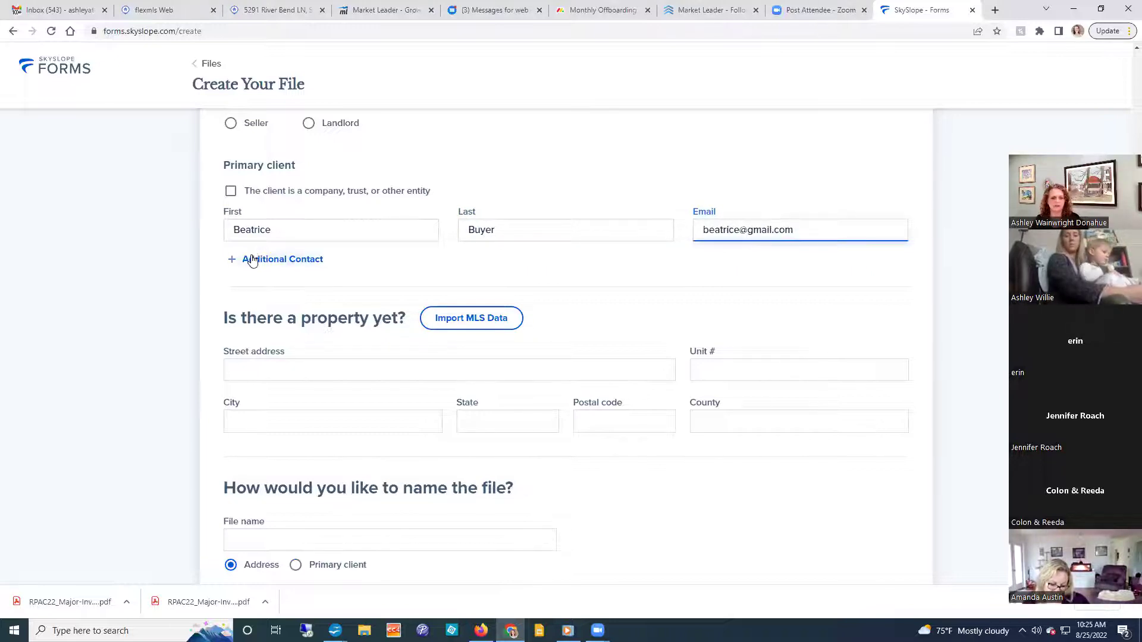
left_click(425, 279)
scroll(425, 280, "down", 1)
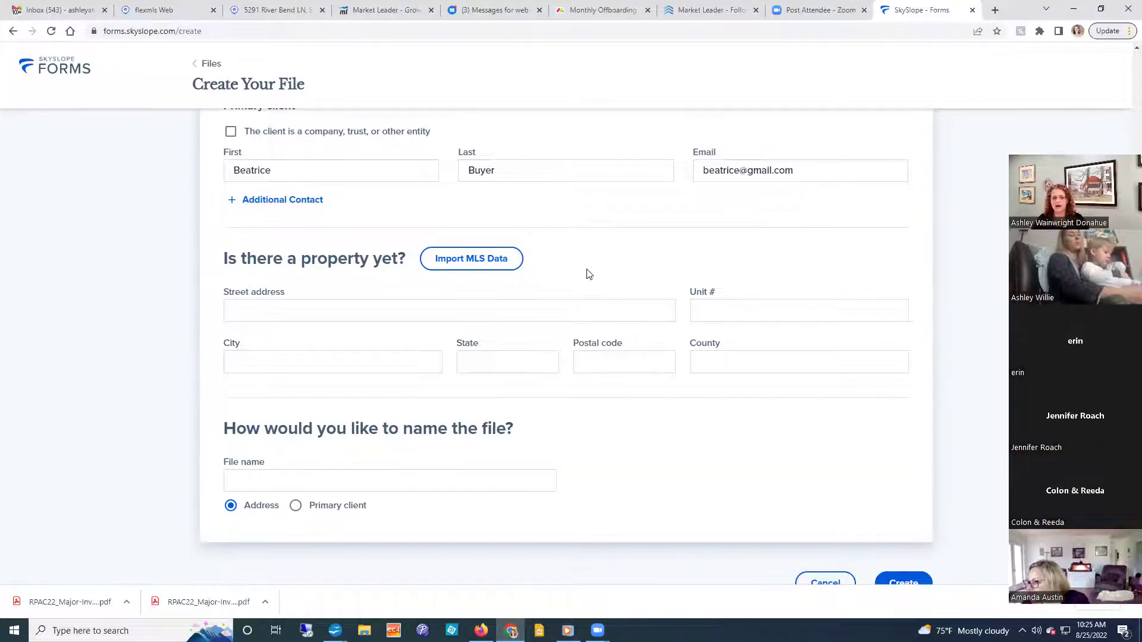
Import MLS listing 892399 to fill in the property address in Roanoke, VA 24014.
left_click(462, 274)
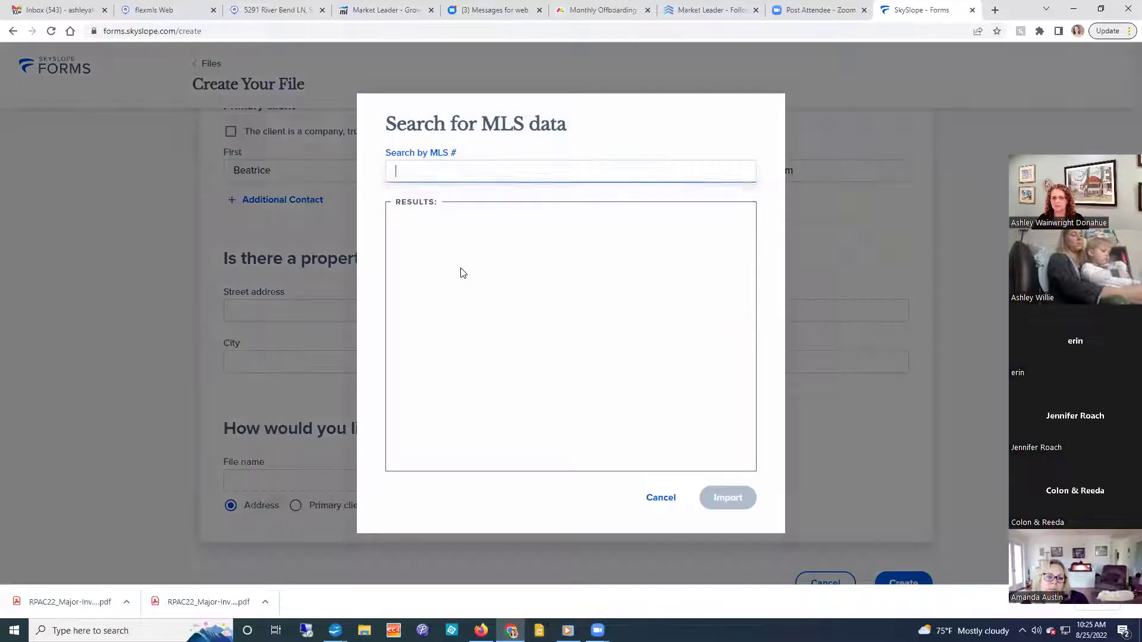
type("892399")
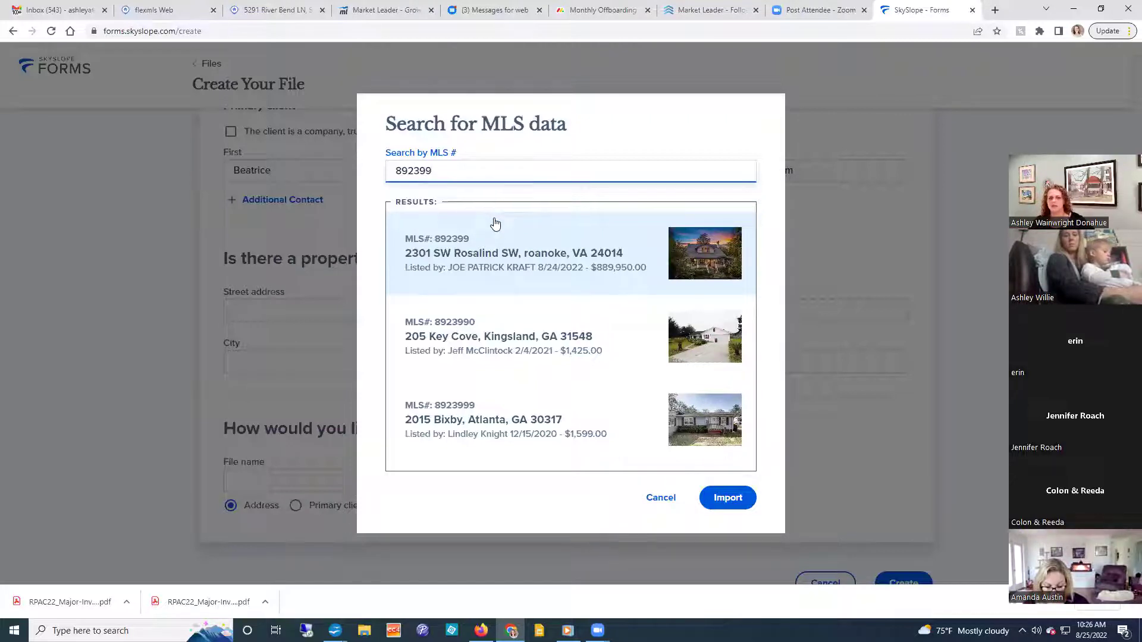
left_click(703, 260)
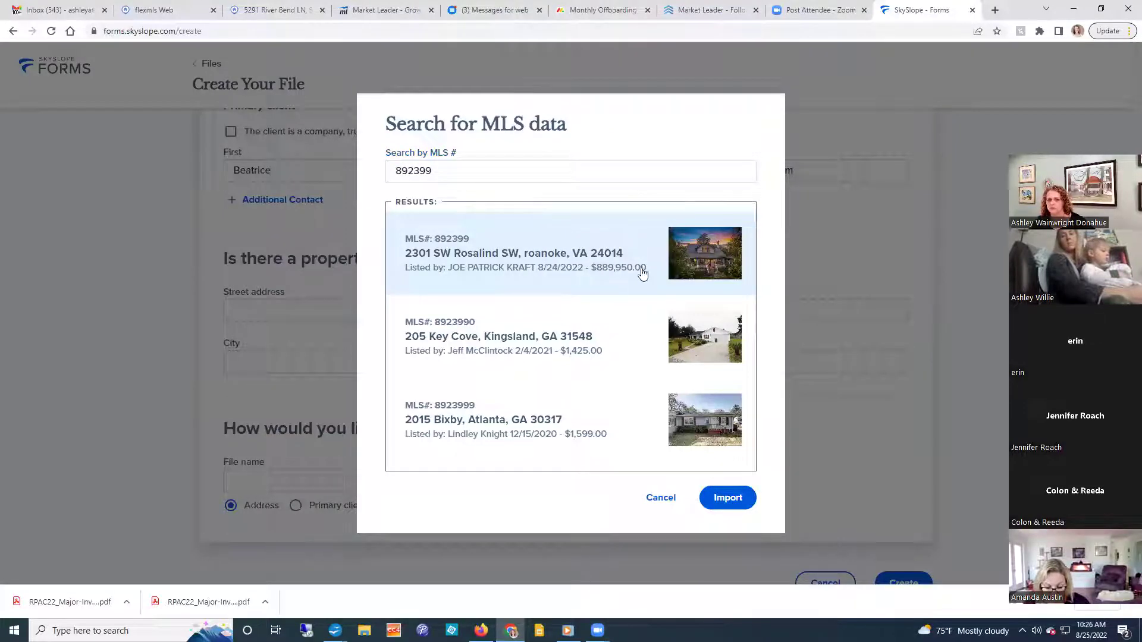
left_click(732, 503)
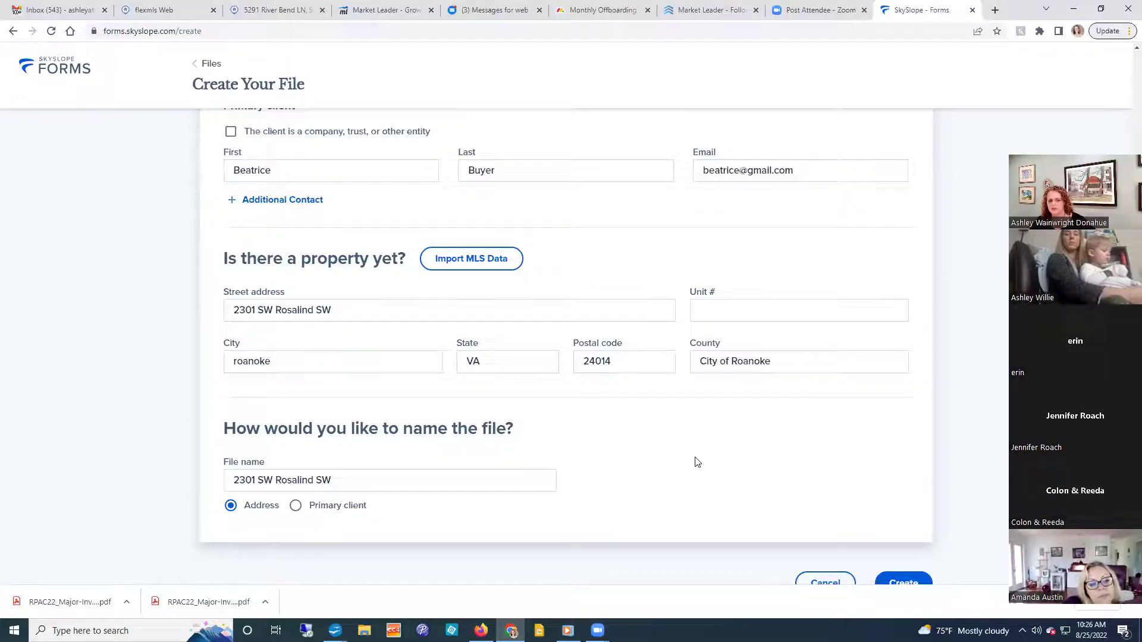
scroll(697, 462, "down", 1)
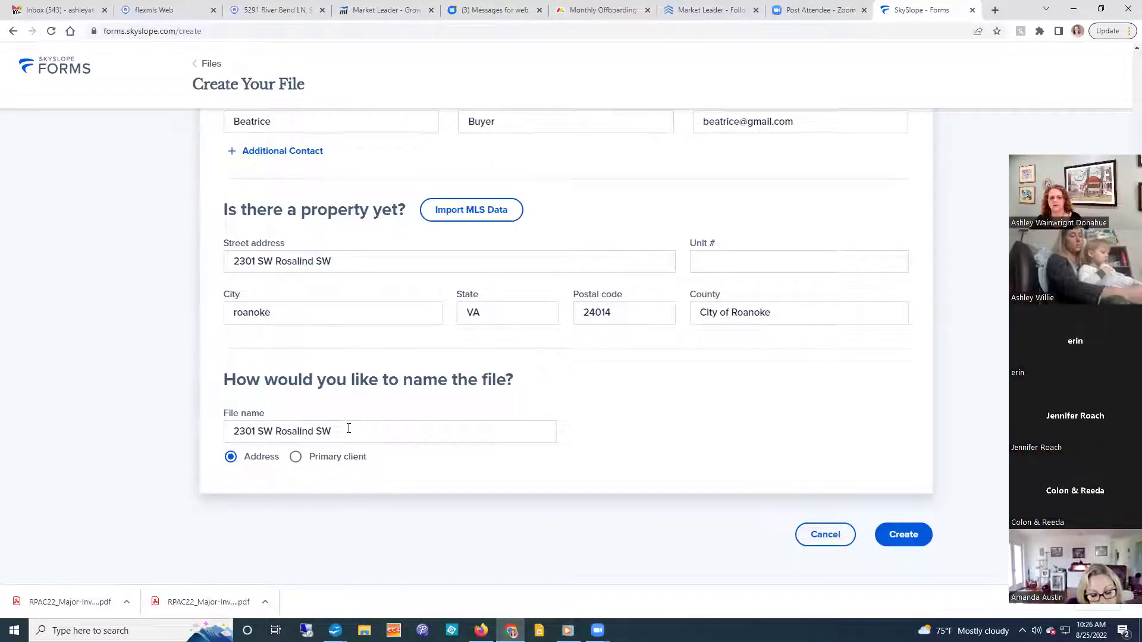
left_click(295, 458)
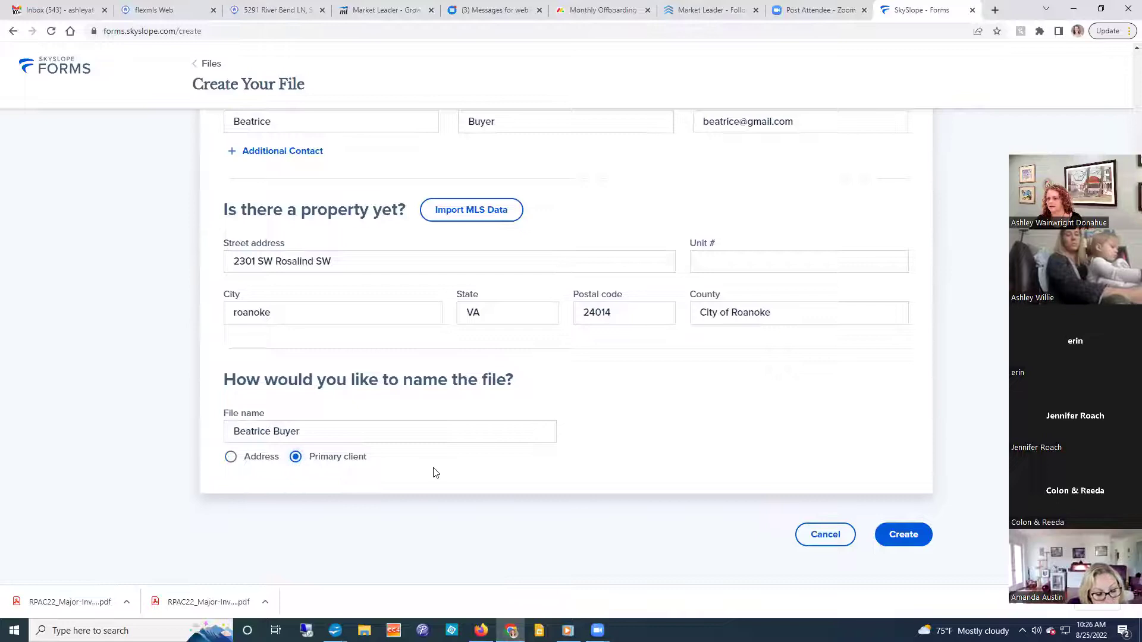
left_click(232, 459)
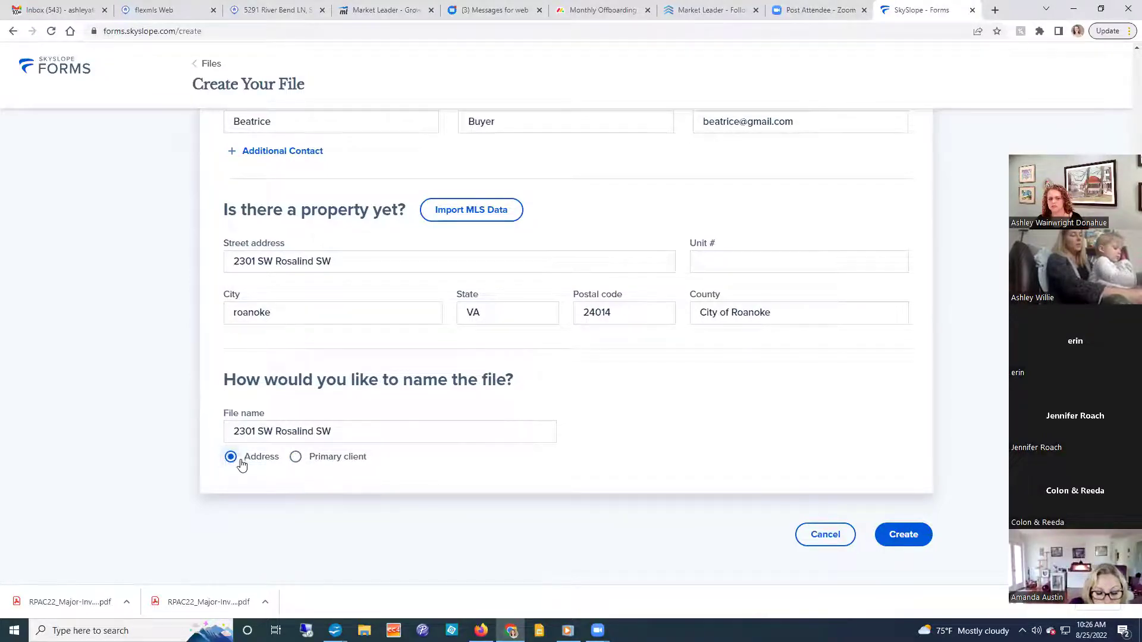
left_click(296, 459)
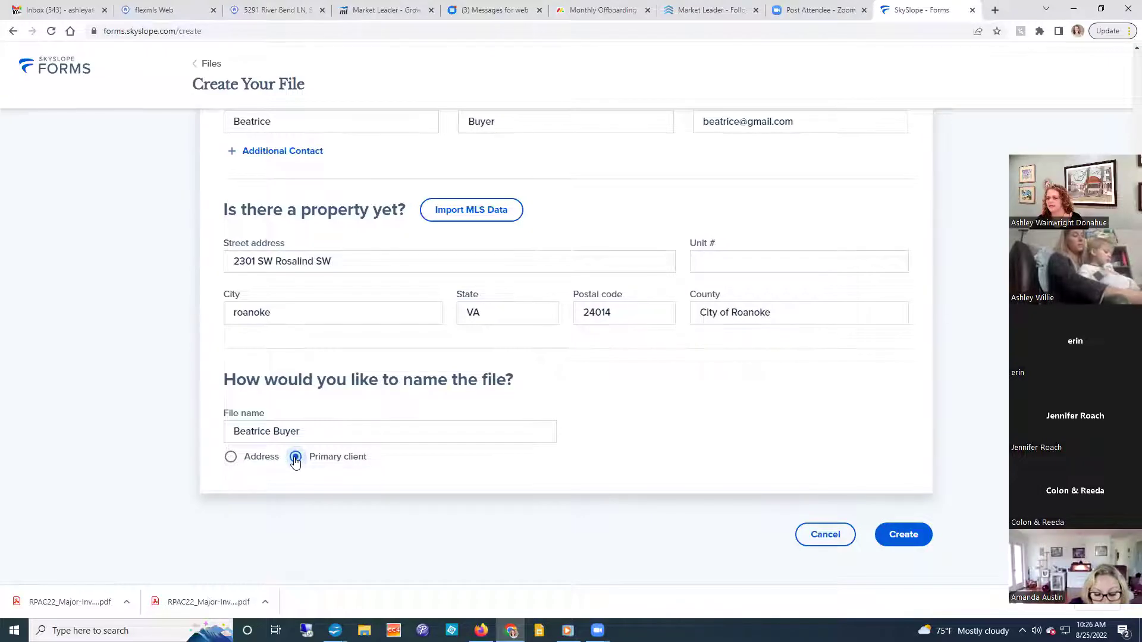
left_click(232, 457)
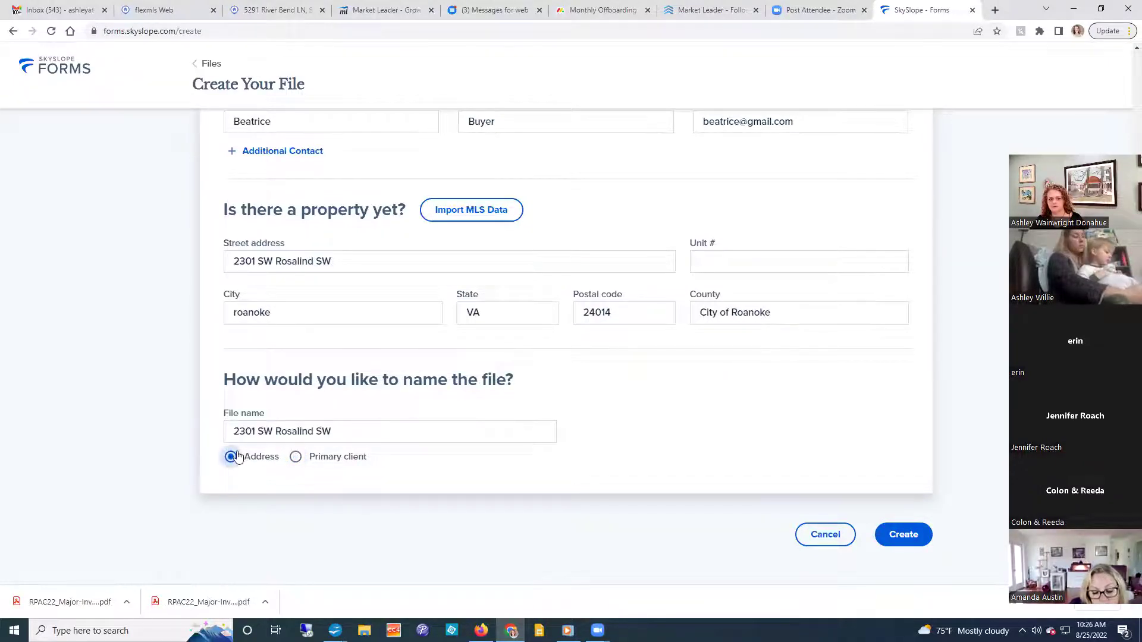
left_click(344, 434)
type("Beatrice Buyer")
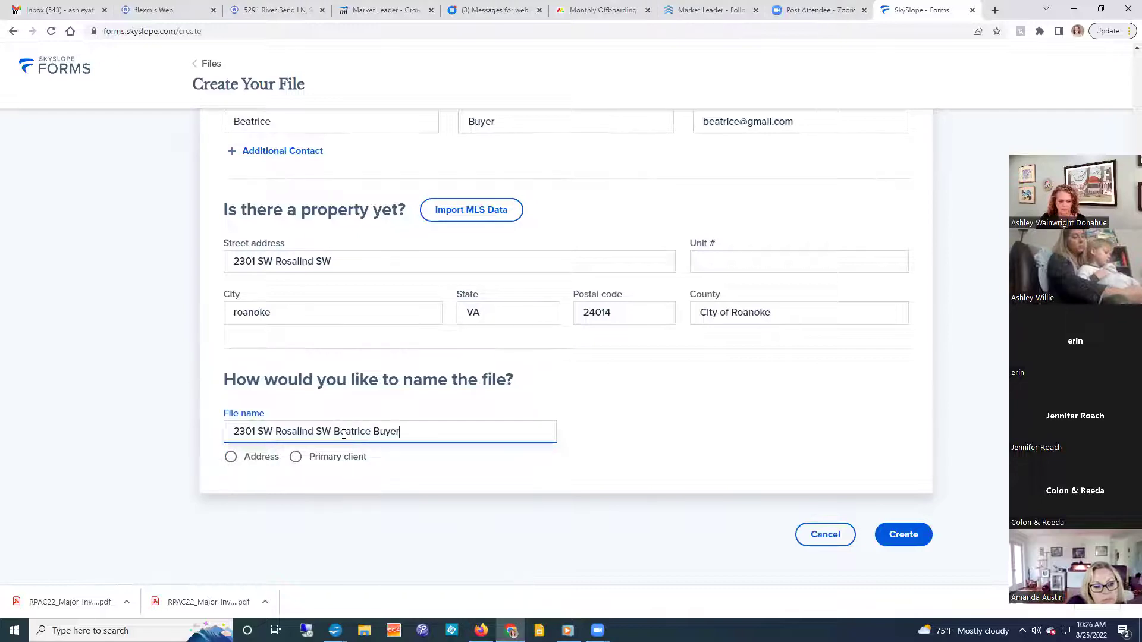
left_click(335, 432)
type("-")
left_click(431, 435)
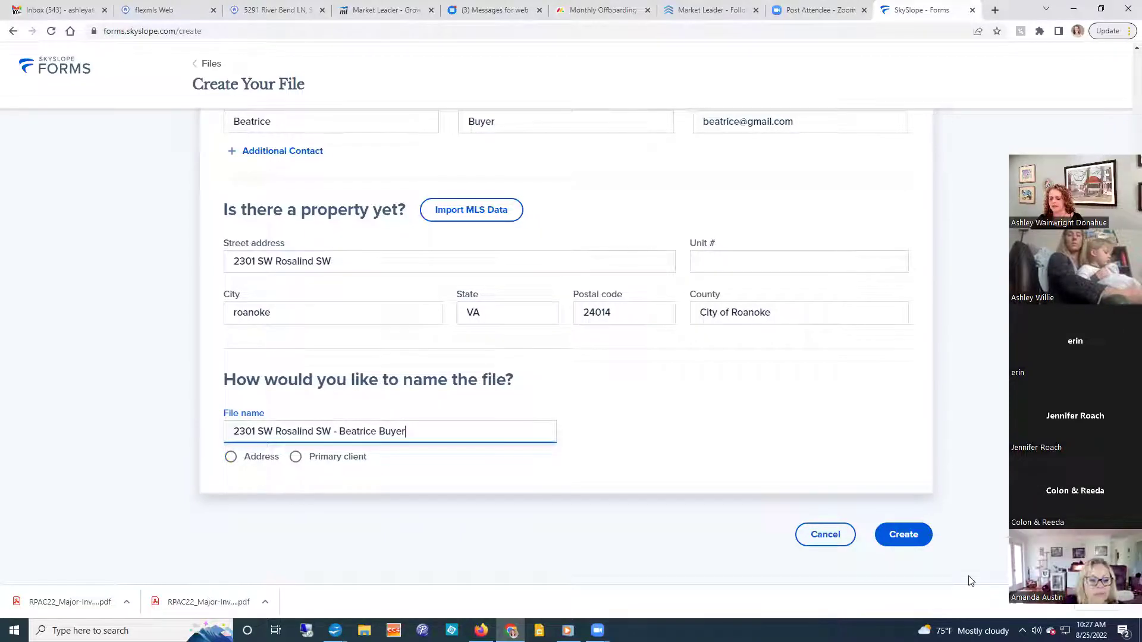
left_click(910, 535)
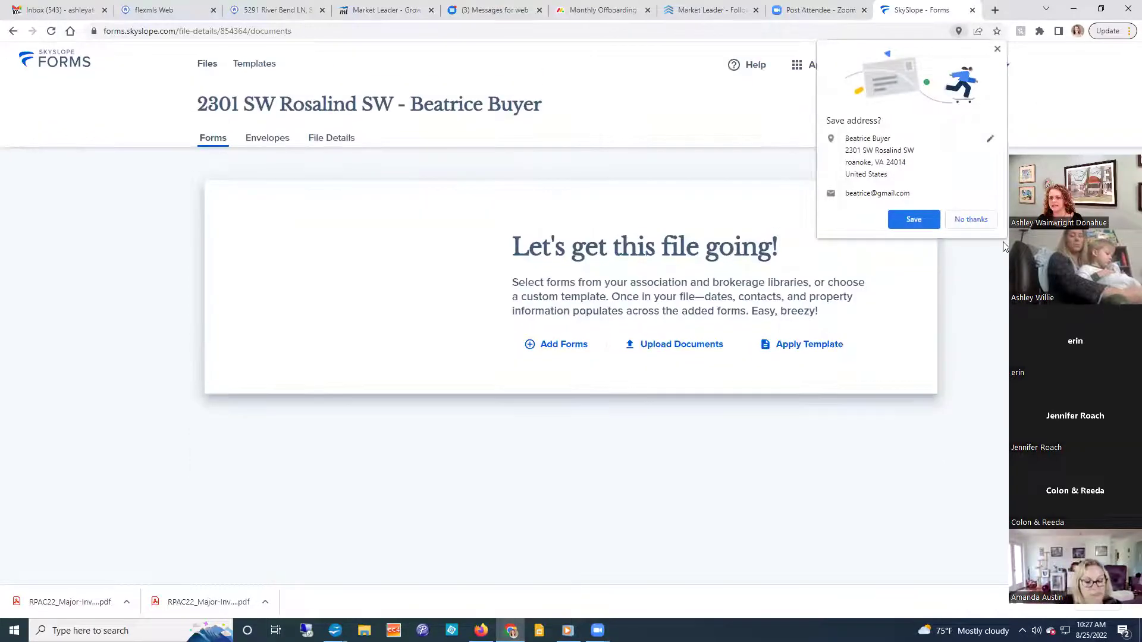
left_click(982, 226)
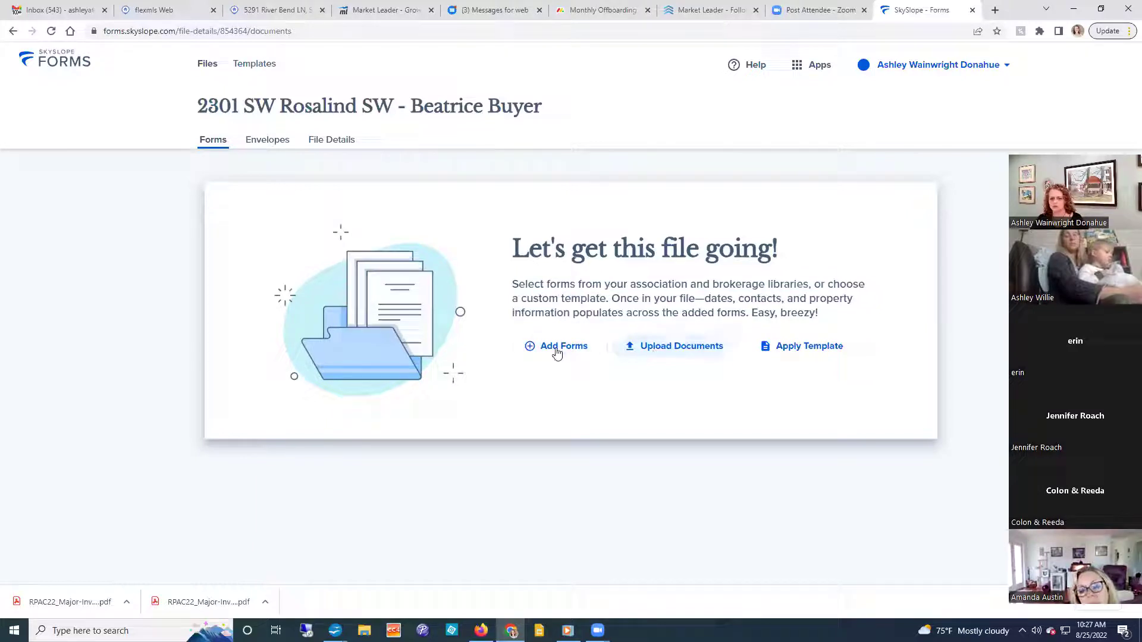
left_click(657, 351)
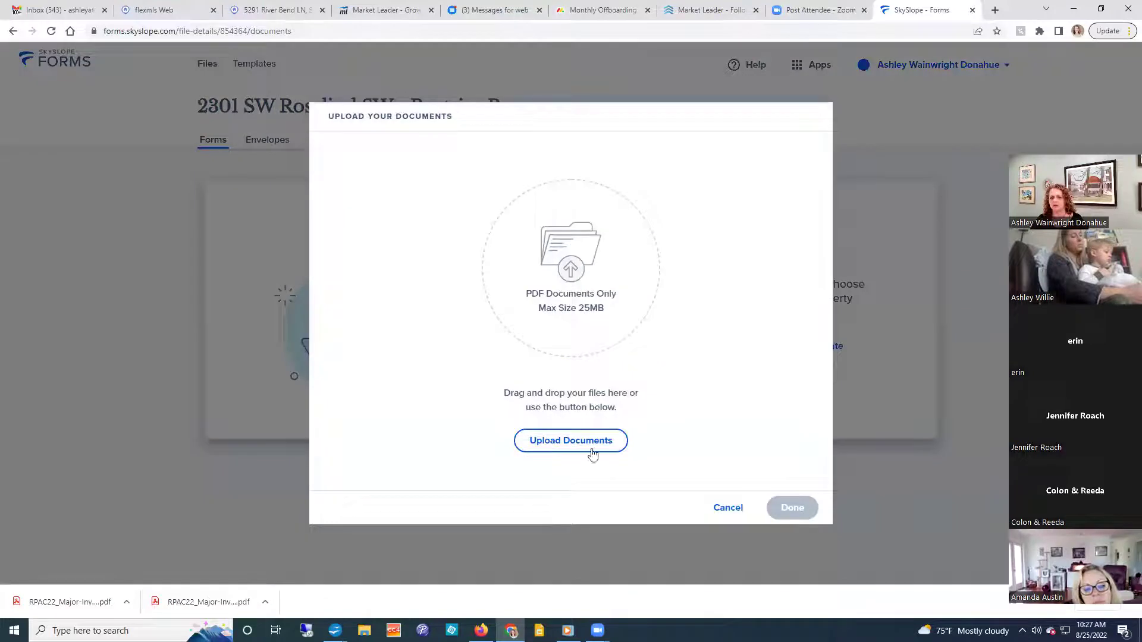
Upload rosalind disc.pdf from Downloads as the file's first form.
left_click(586, 444)
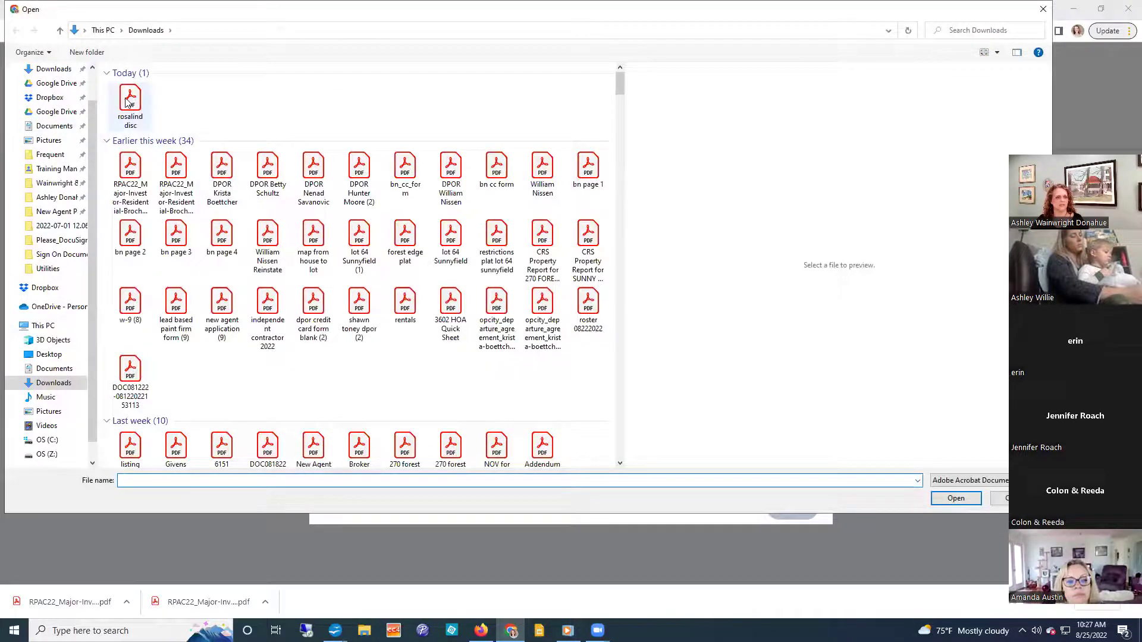
left_click(127, 101)
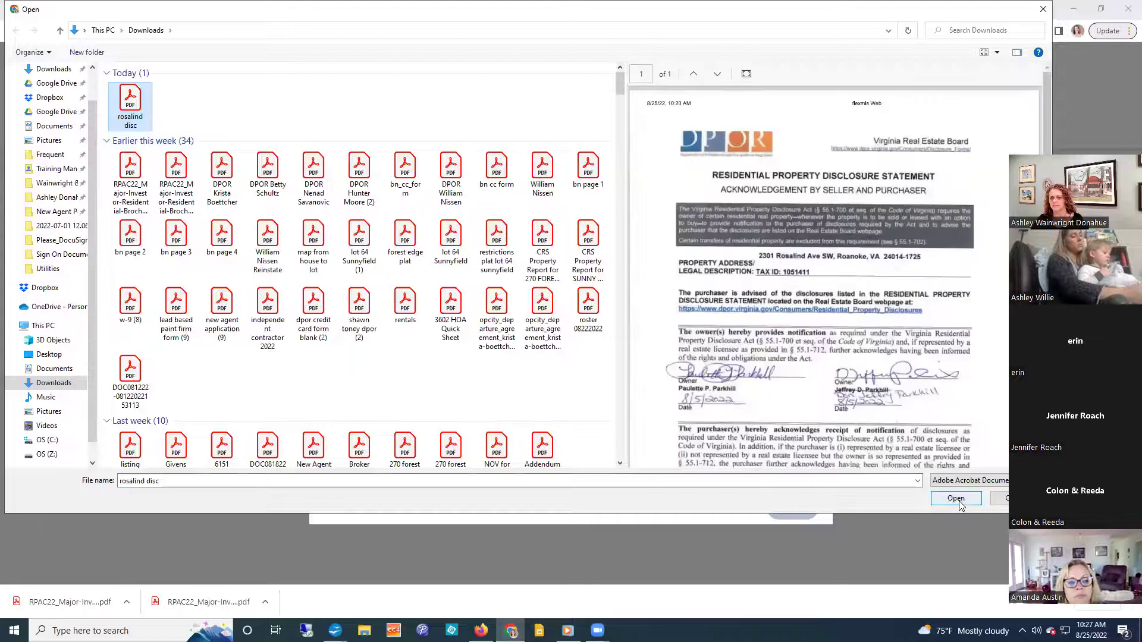
left_click(956, 499)
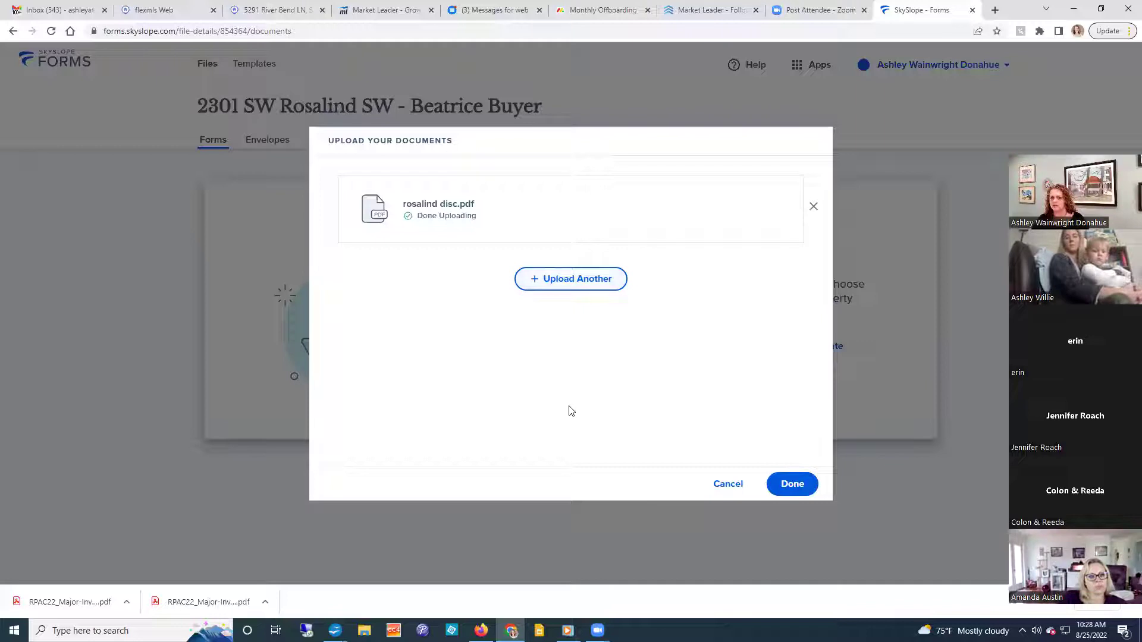
left_click(784, 496)
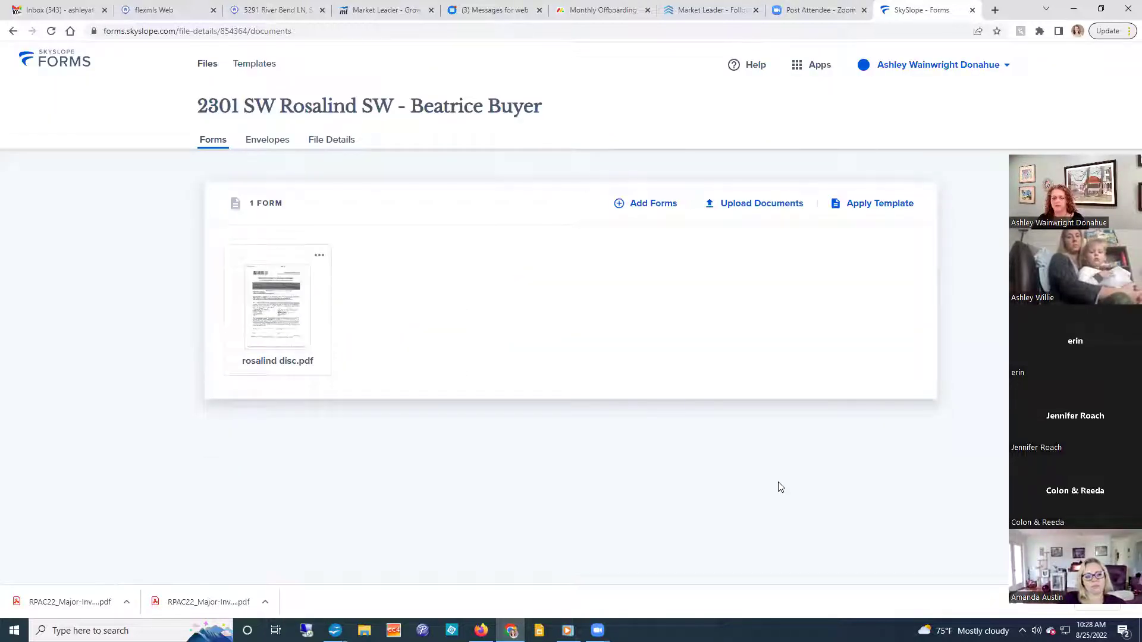
Filter the Add Forms library to Roanoke Valley Association of Realtors (RVAR).
left_click(641, 205)
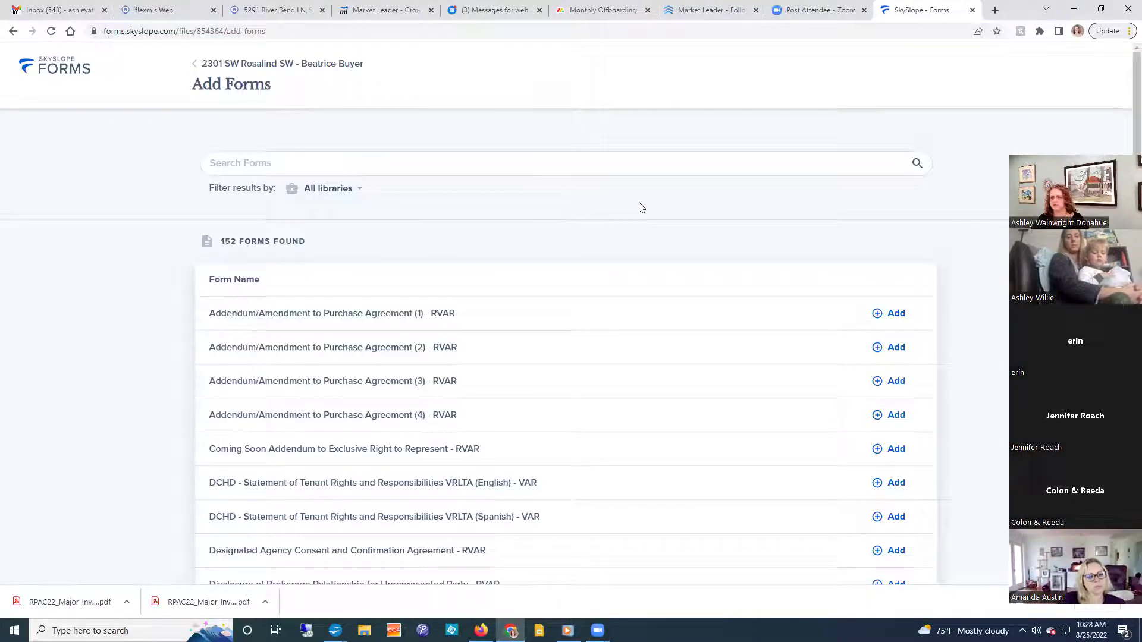
left_click(315, 188)
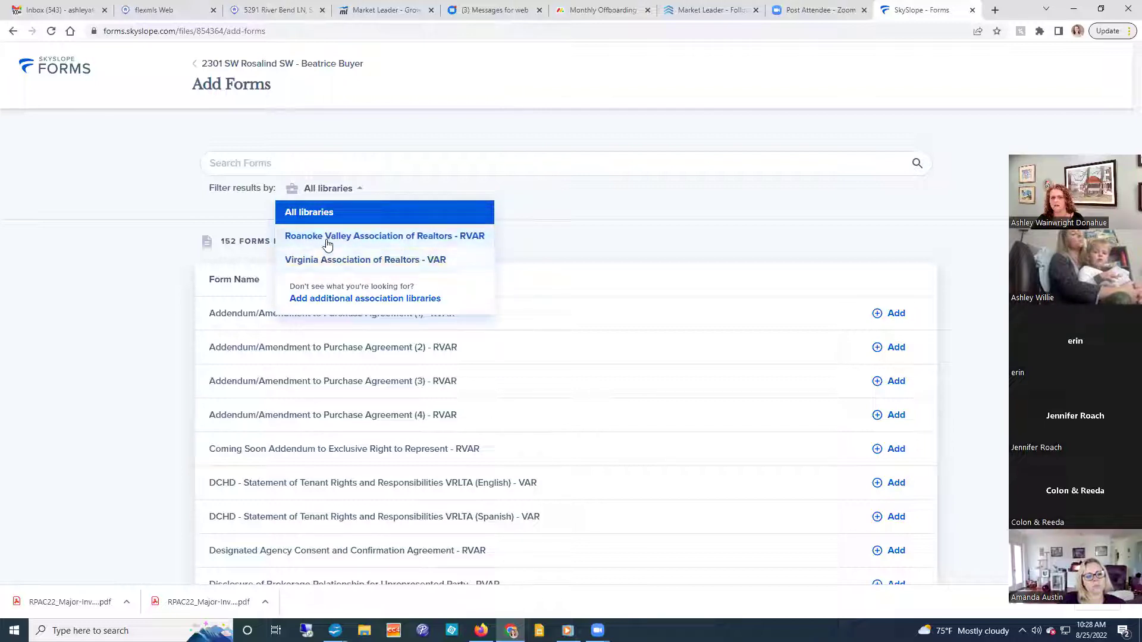
left_click(327, 238)
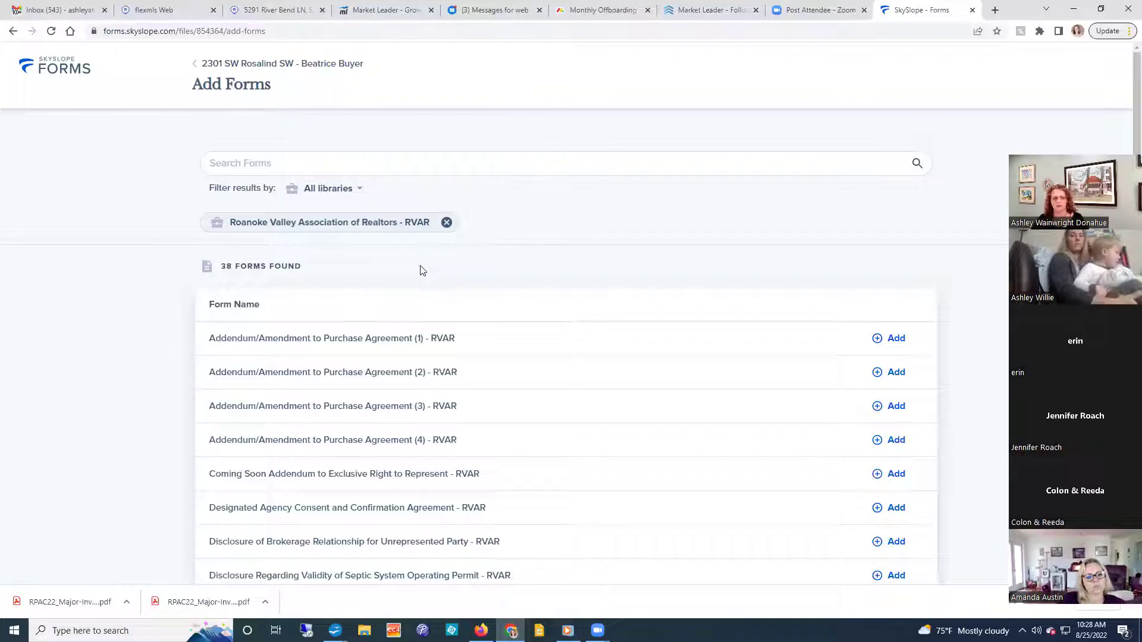
Search the RVAR forms for 'pure agre', clear the search, and scroll through the 38 forms.
left_click(274, 162)
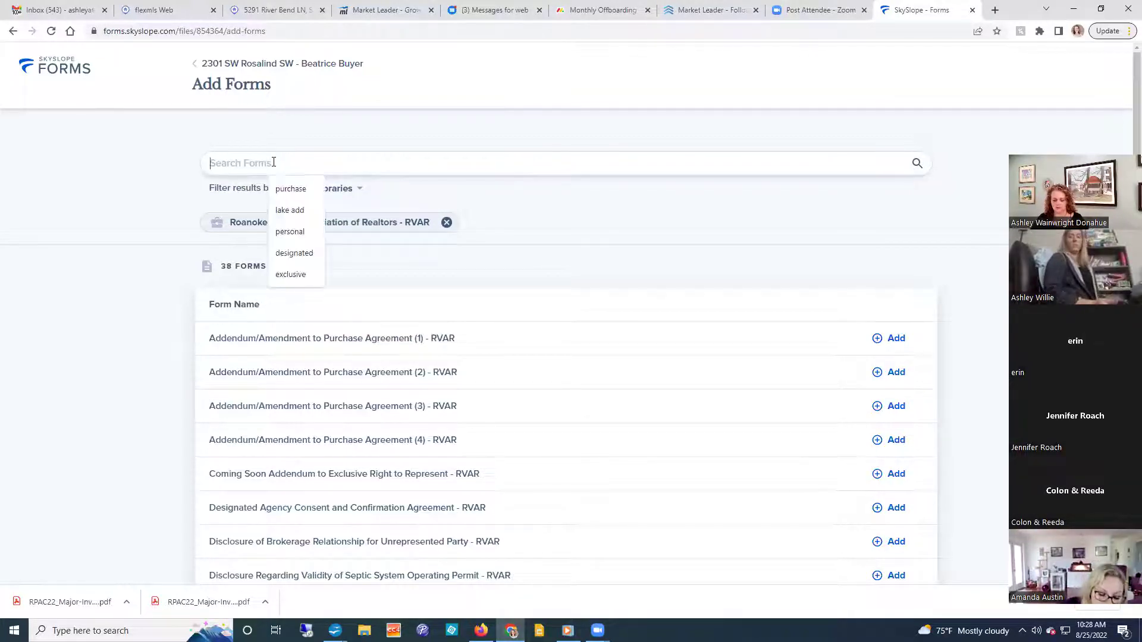
type("pur")
type("e agree")
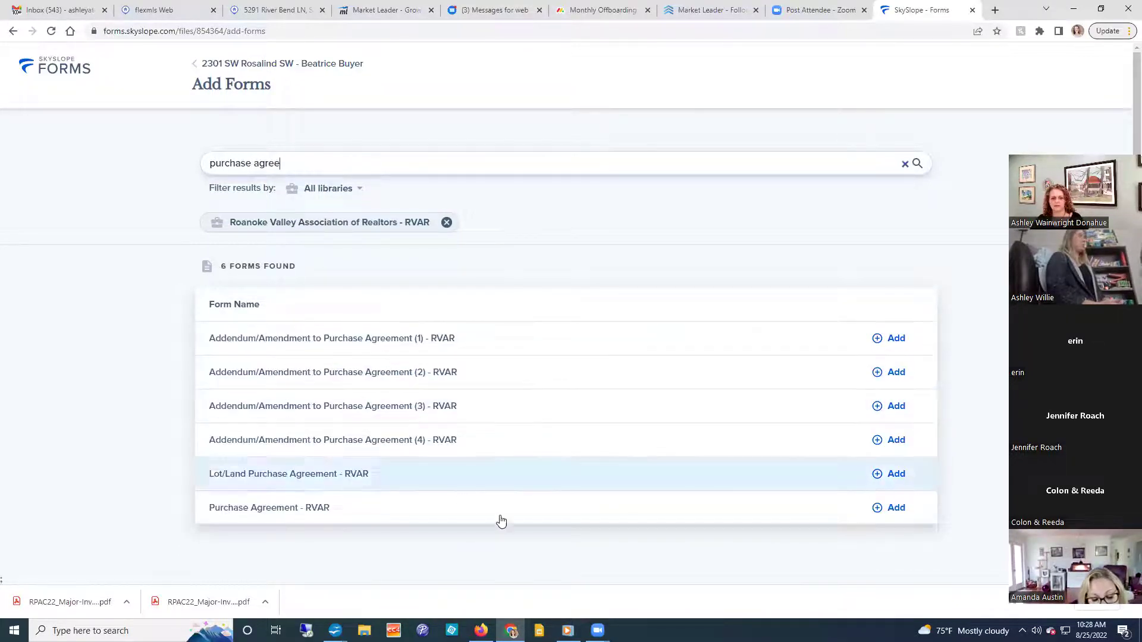
key("BackSpace")
key("BackSpace")
key("BackSpace")
key("BackSpace")
key("BackSpace")
key("BackSpace")
key("BackSpace")
key("BackSpace")
key("BackSpace")
key("BackSpace")
key("BackSpace")
key("BackSpace")
key("BackSpace")
key("BackSpace")
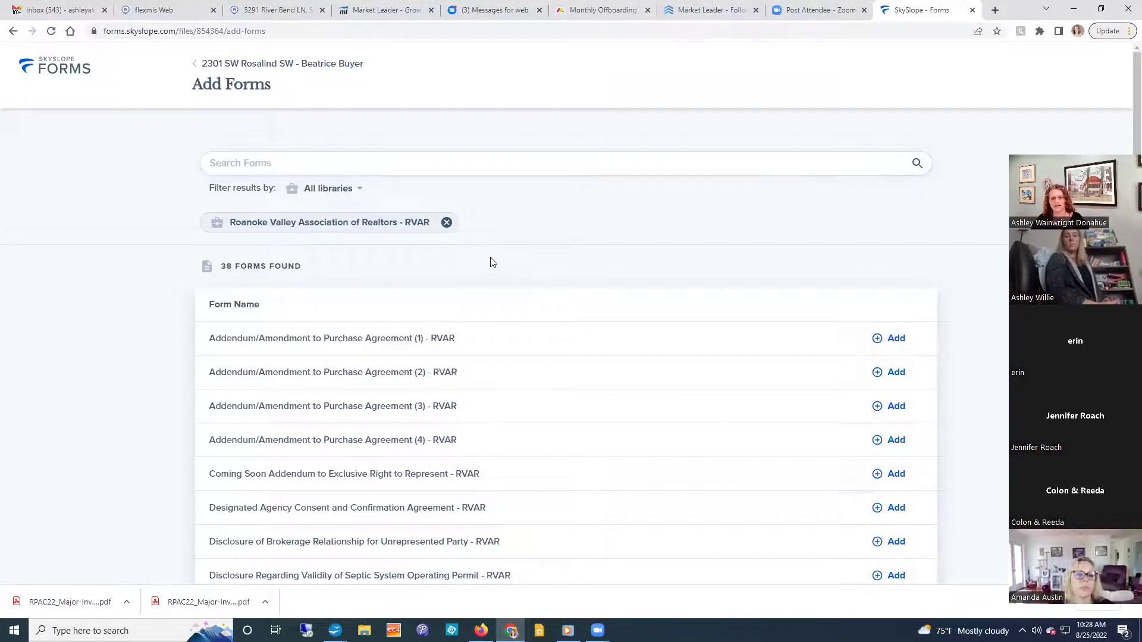
scroll(665, 395, "down", 5)
scroll(665, 396, "down", 10)
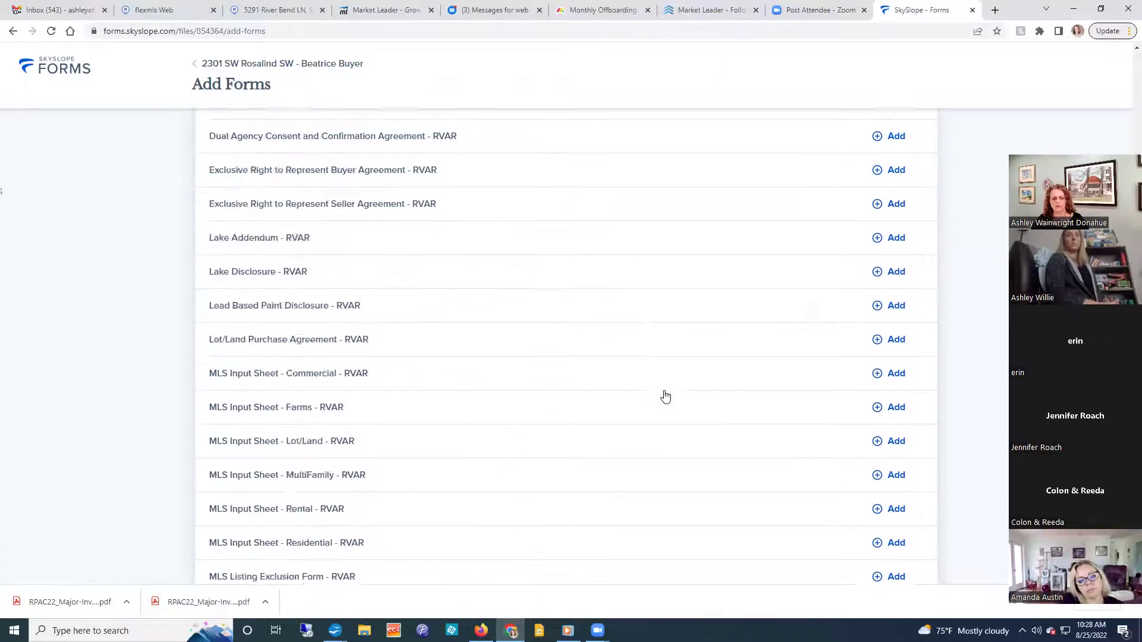
scroll(665, 399, "down", 1)
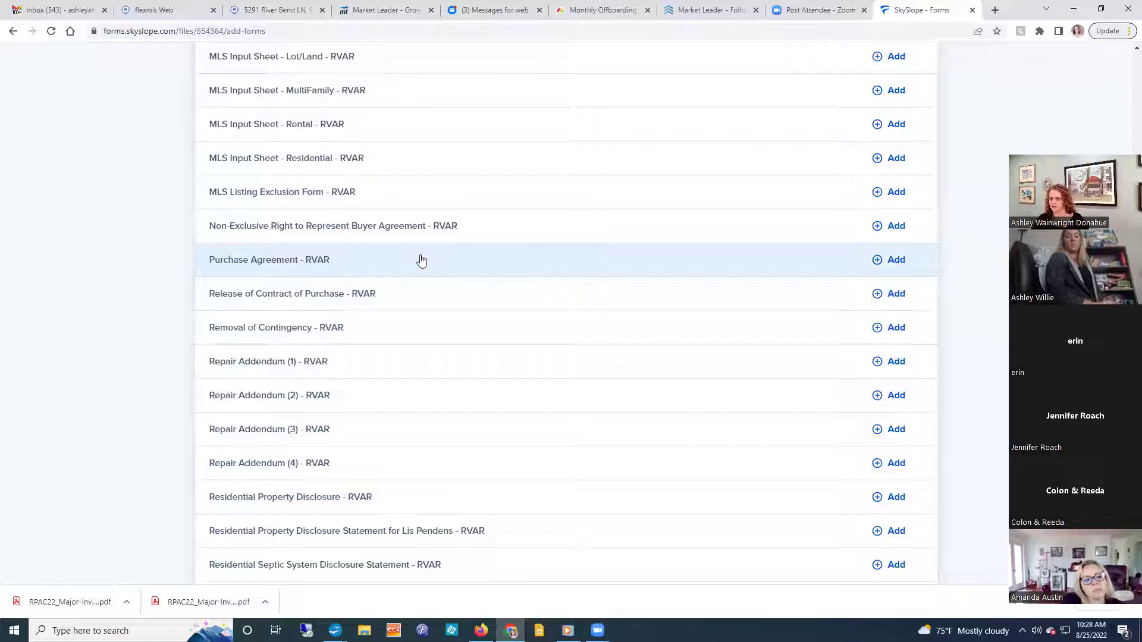
left_click(310, 262)
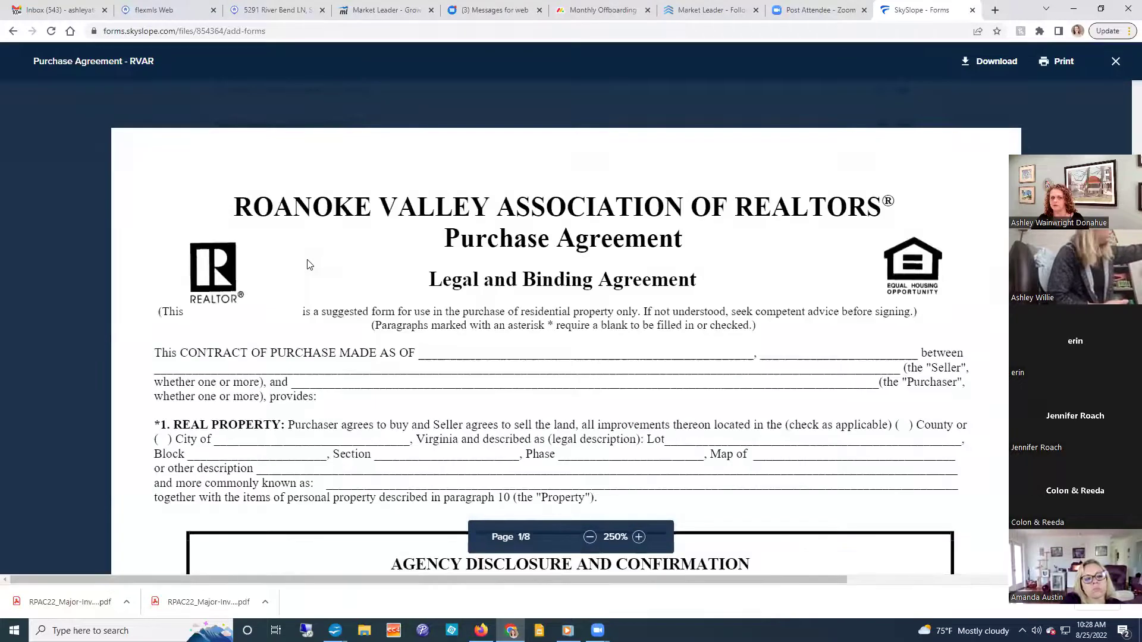
scroll(309, 264, "down", 1)
scroll(307, 263, "down", 10)
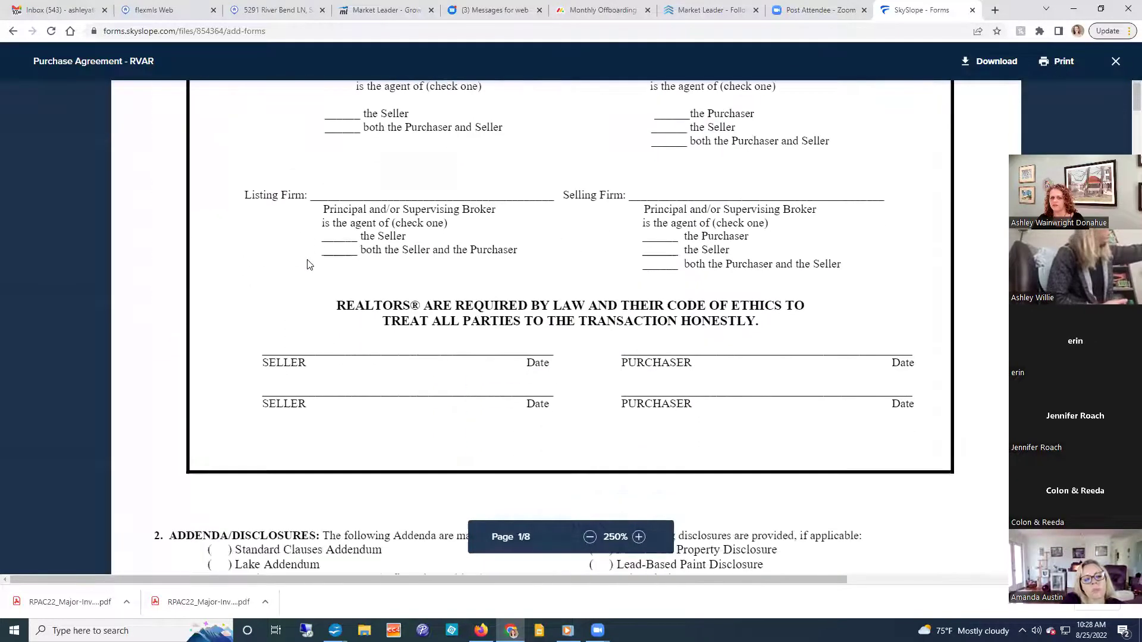
scroll(308, 263, "down", 5)
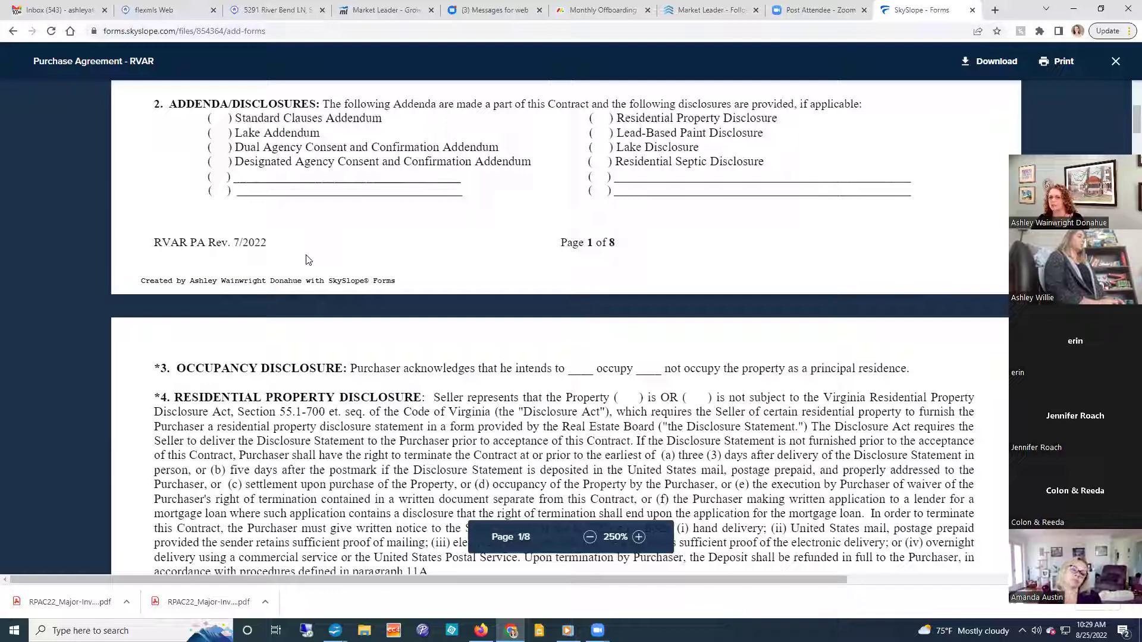
left_click(1115, 62)
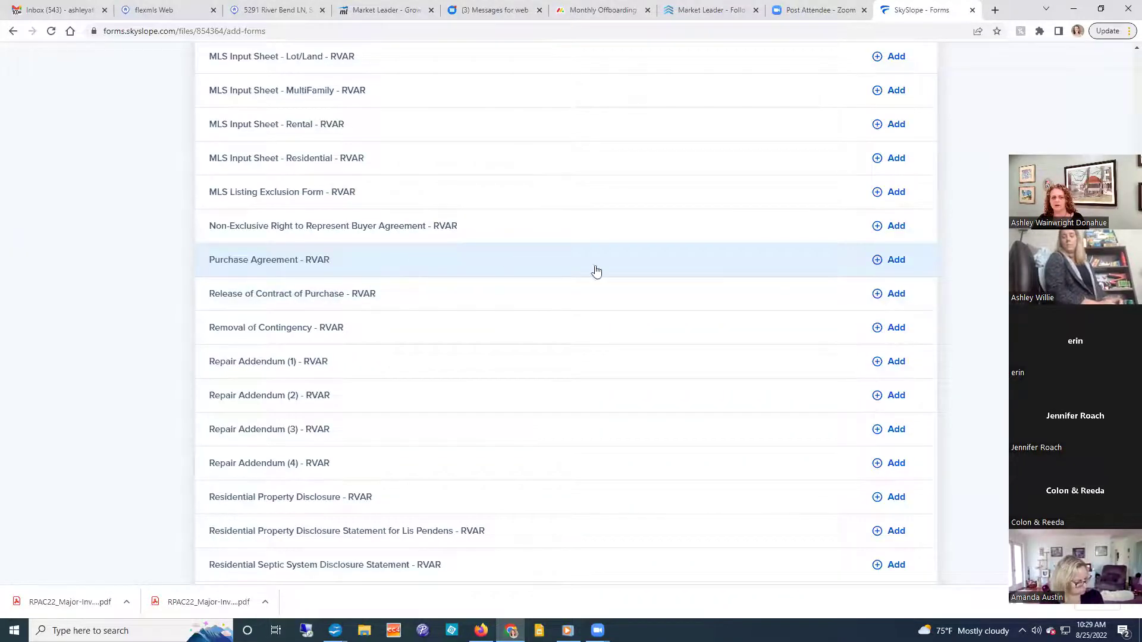
Queue Purchase Agreement - RVAR and Standard Clause Addendum - RVAR, leaving out the Septic Disclosure.
left_click(899, 265)
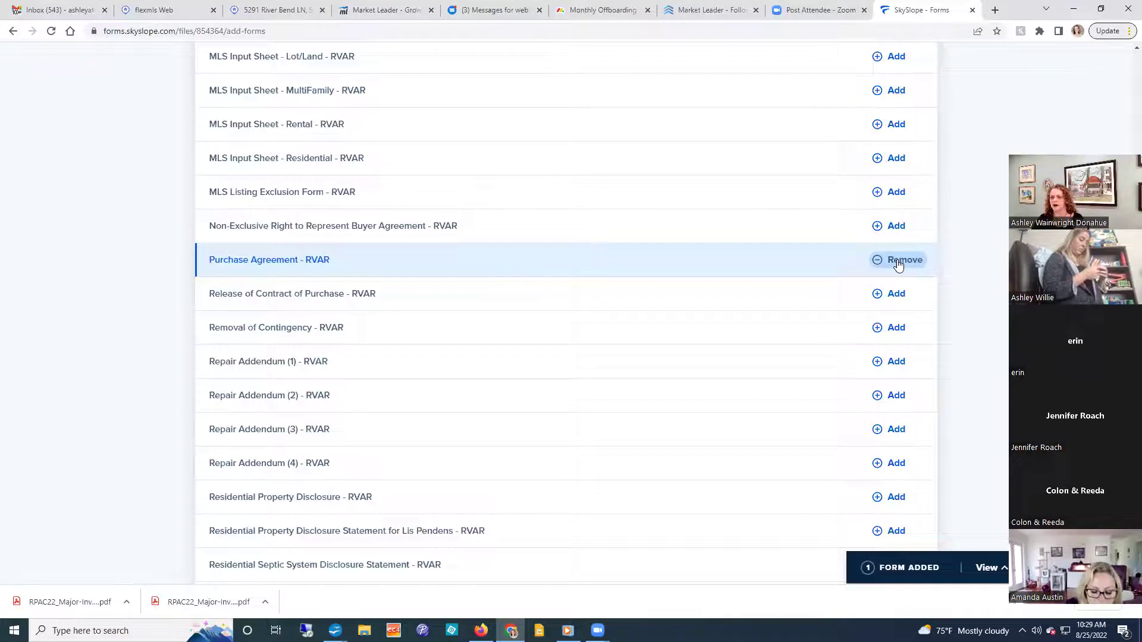
scroll(585, 304, "down", 3)
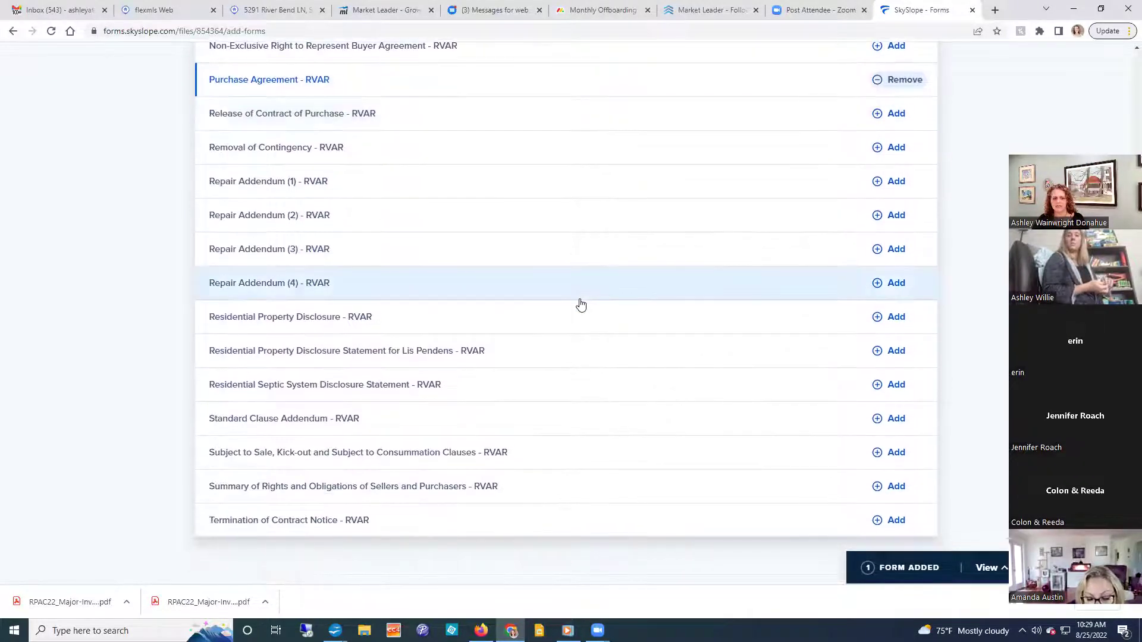
left_click(897, 421)
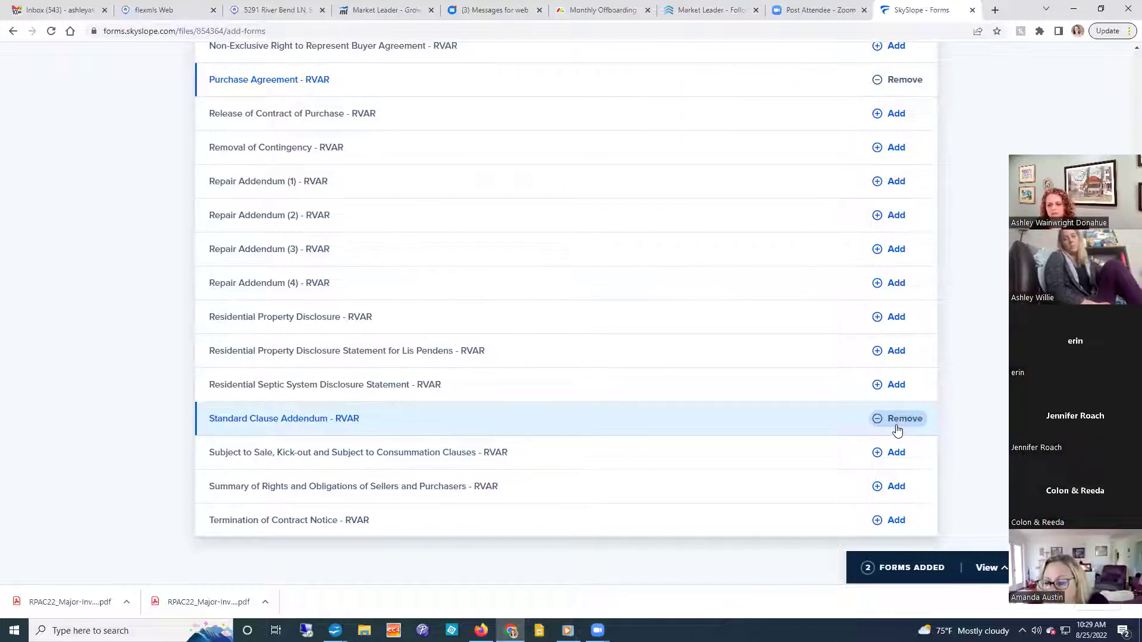
left_click(895, 391)
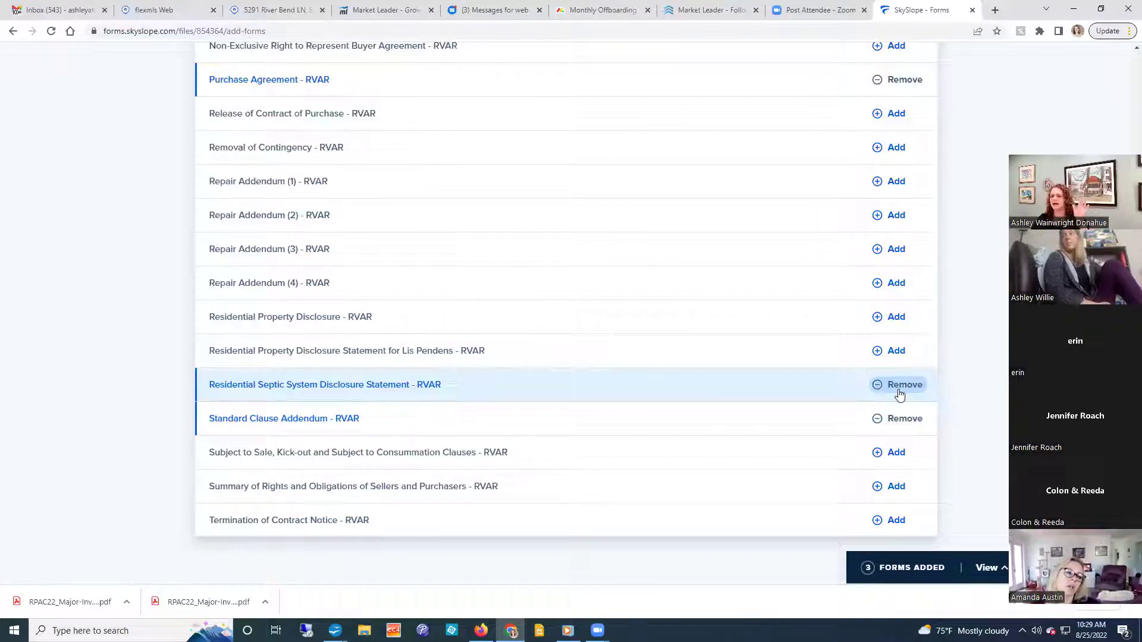
left_click(898, 392)
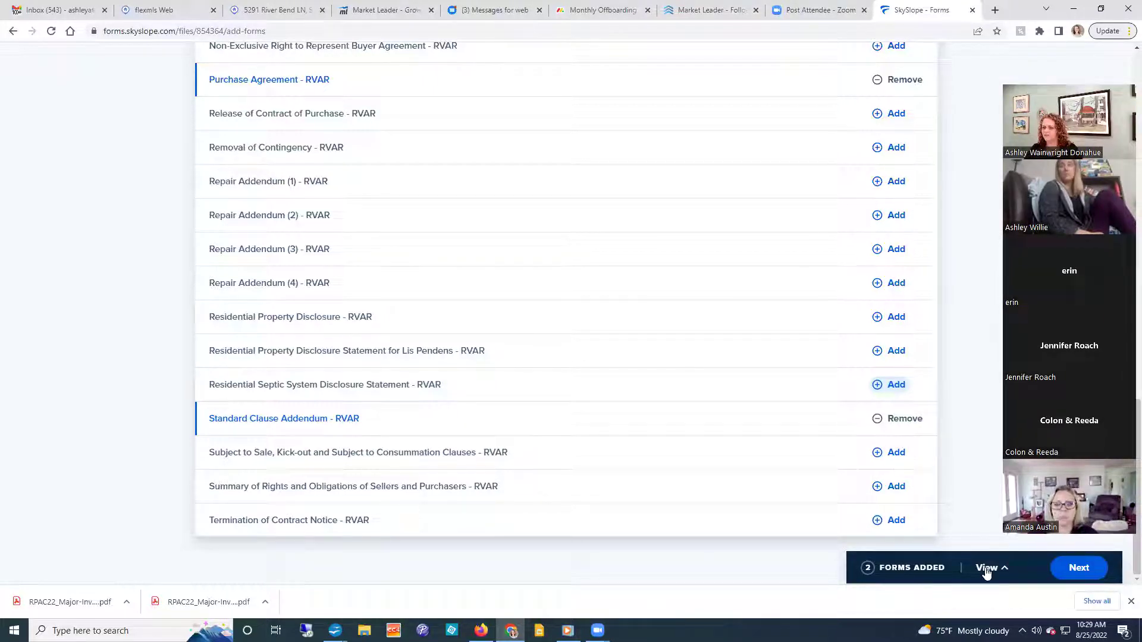
Add the two queued RVAR forms to the file and select the rosalind disc.pdf card.
left_click(1079, 577)
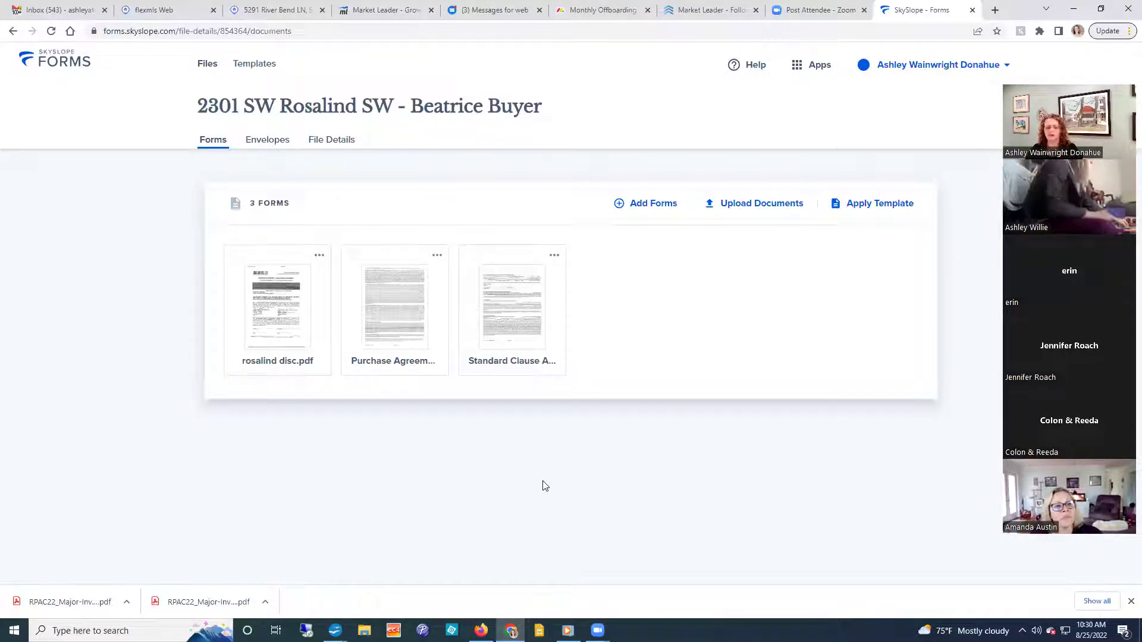
left_click(237, 256)
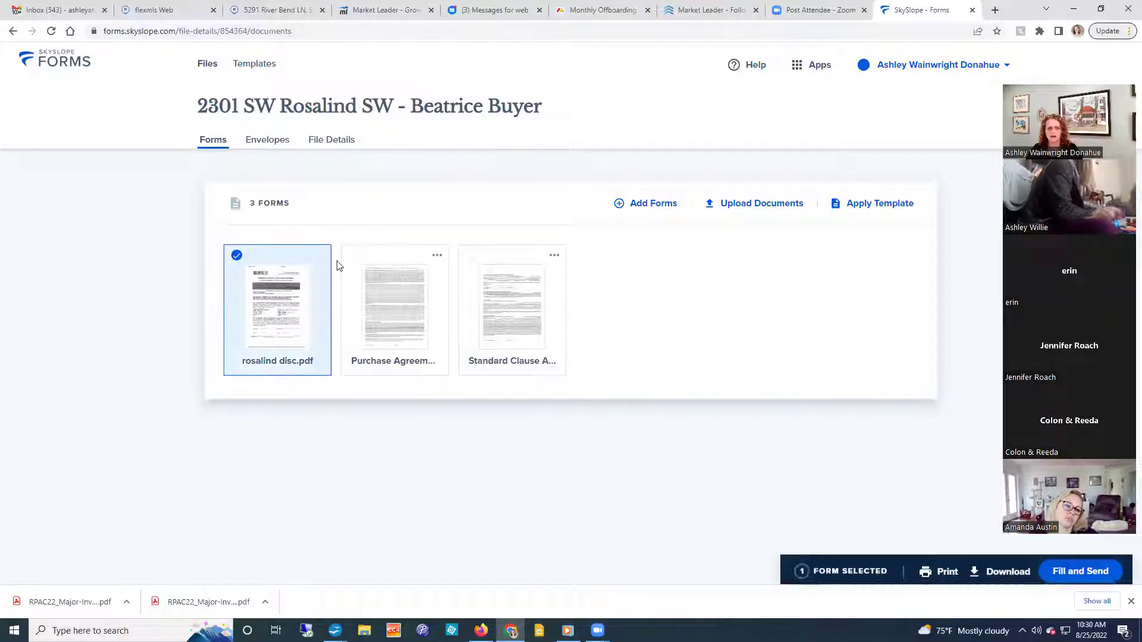
Select the Purchase Agreement and Standard Clause Addendum too, then open all three in Fill and Send.
left_click(354, 256)
left_click(471, 258)
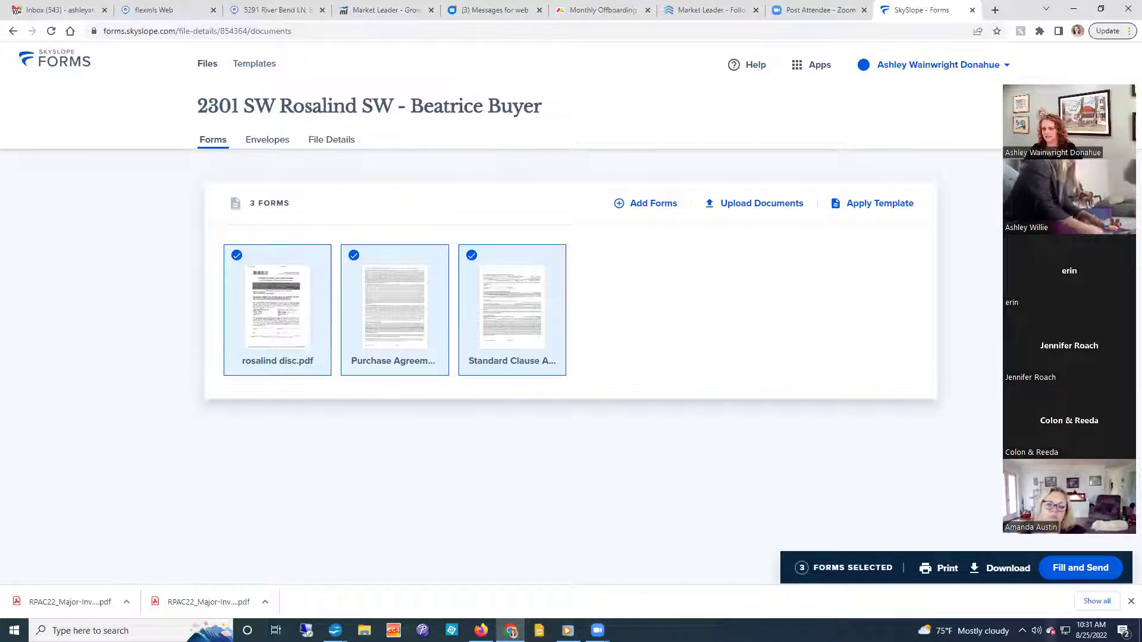
left_click(1131, 601)
left_click(1080, 602)
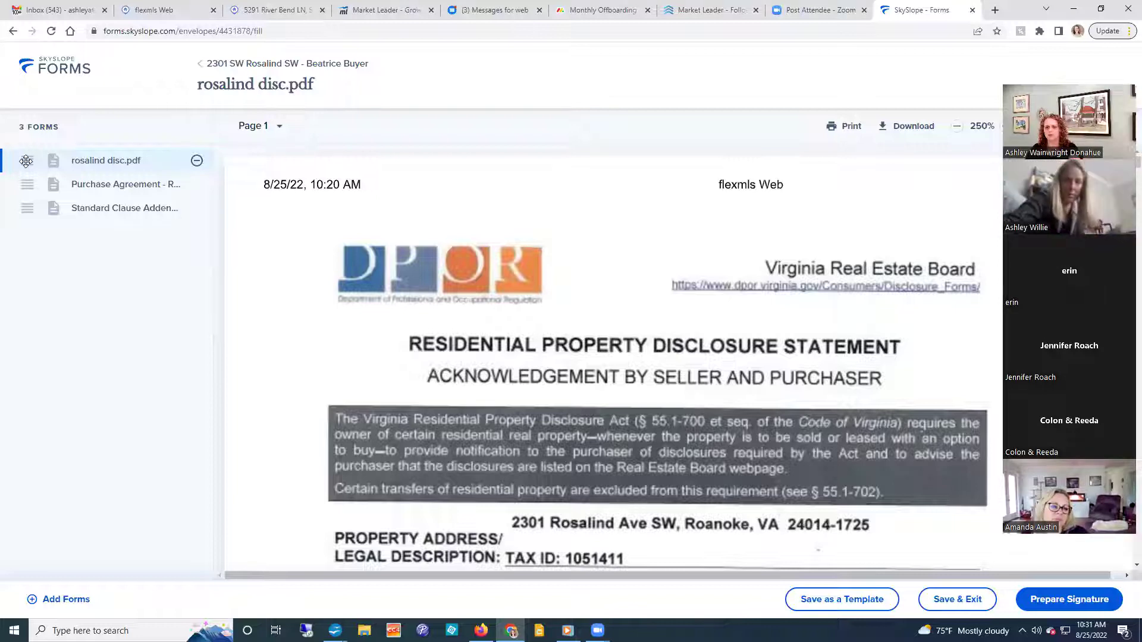
Reorder the forms so Standard Clause Addendum comes ahead of rosalind disc.pdf.
mouse_move(25, 160)
left_mouse_down()
mouse_move(26, 183)
mouse_move(25, 161)
left_mouse_up()
left_click_drag(24, 210, 25, 184)
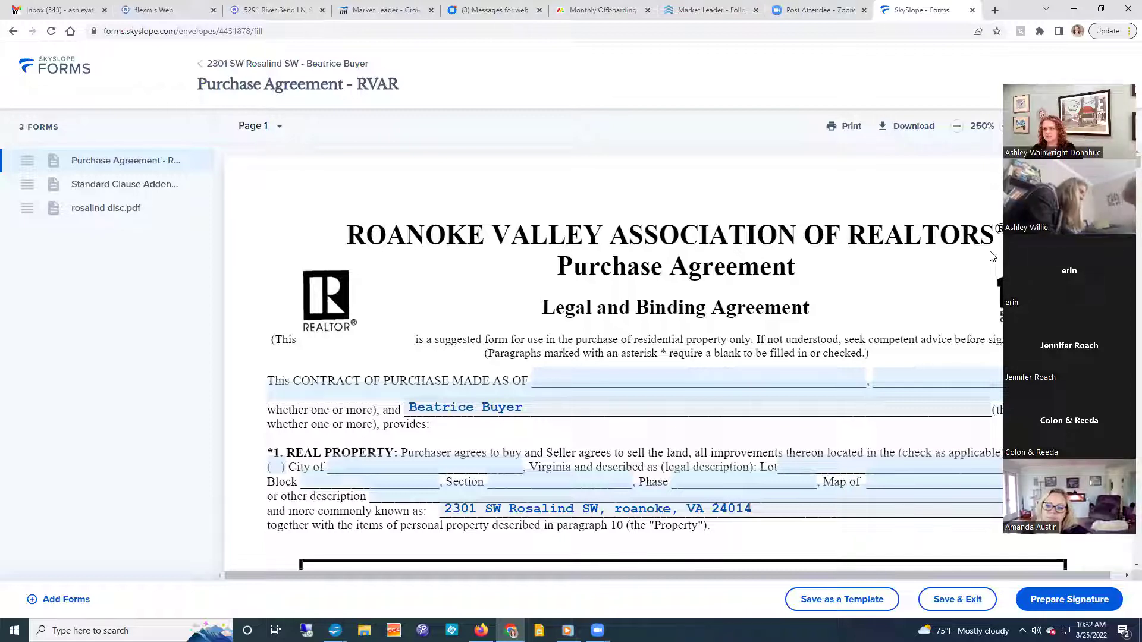
left_click_drag(1114, 79, 1120, 10)
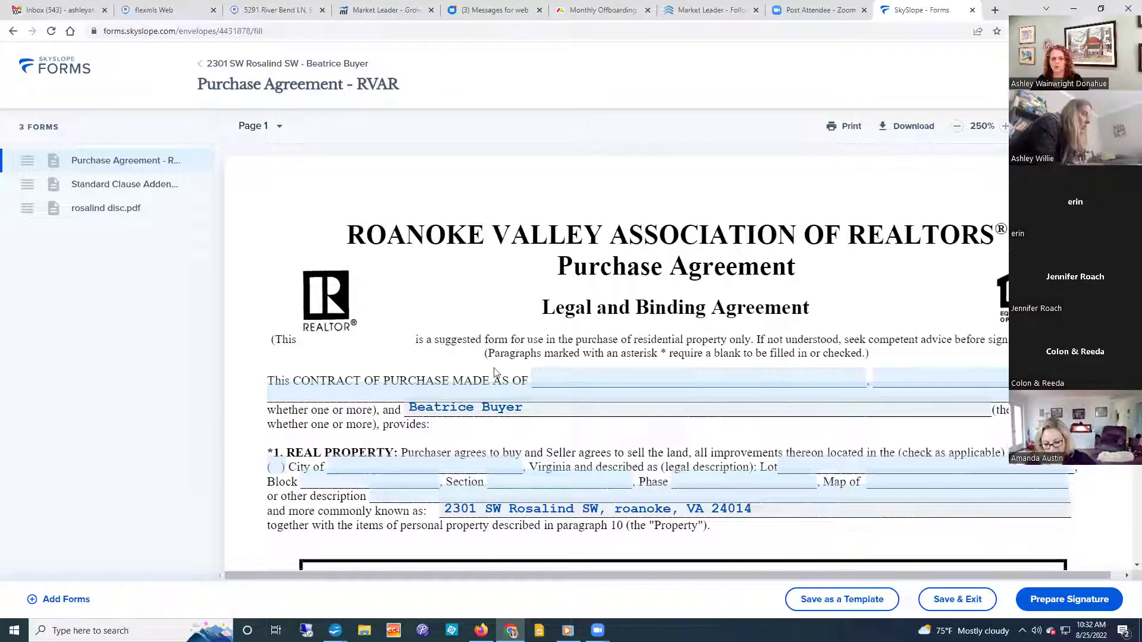
Set the contract date to August 25, 2022 and open the Seller details form.
left_click(564, 385)
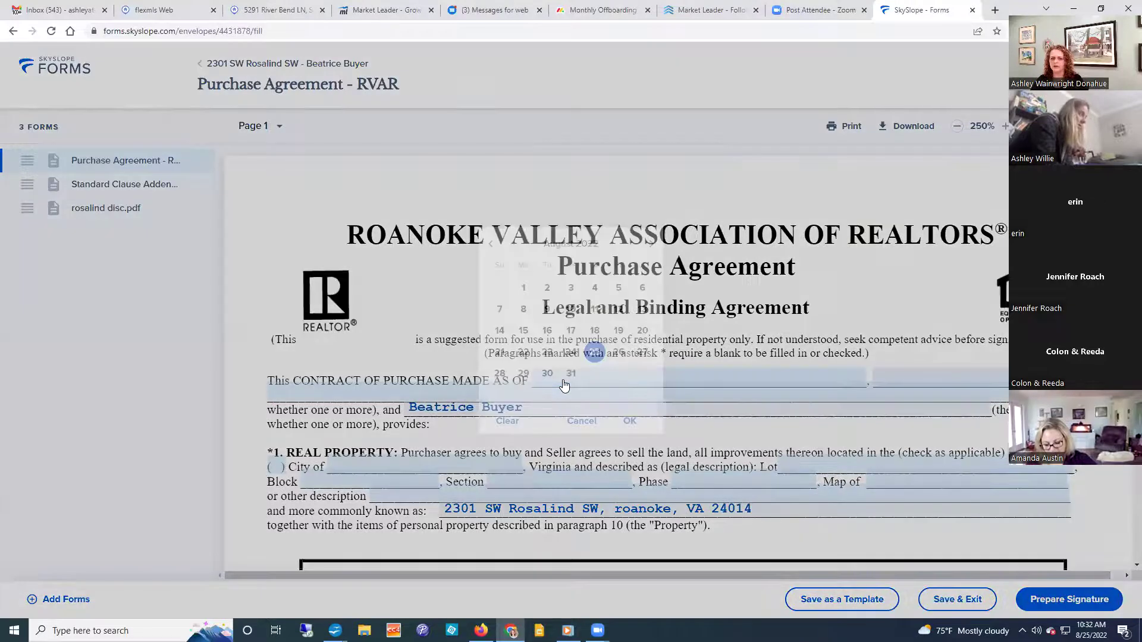
left_click(630, 421)
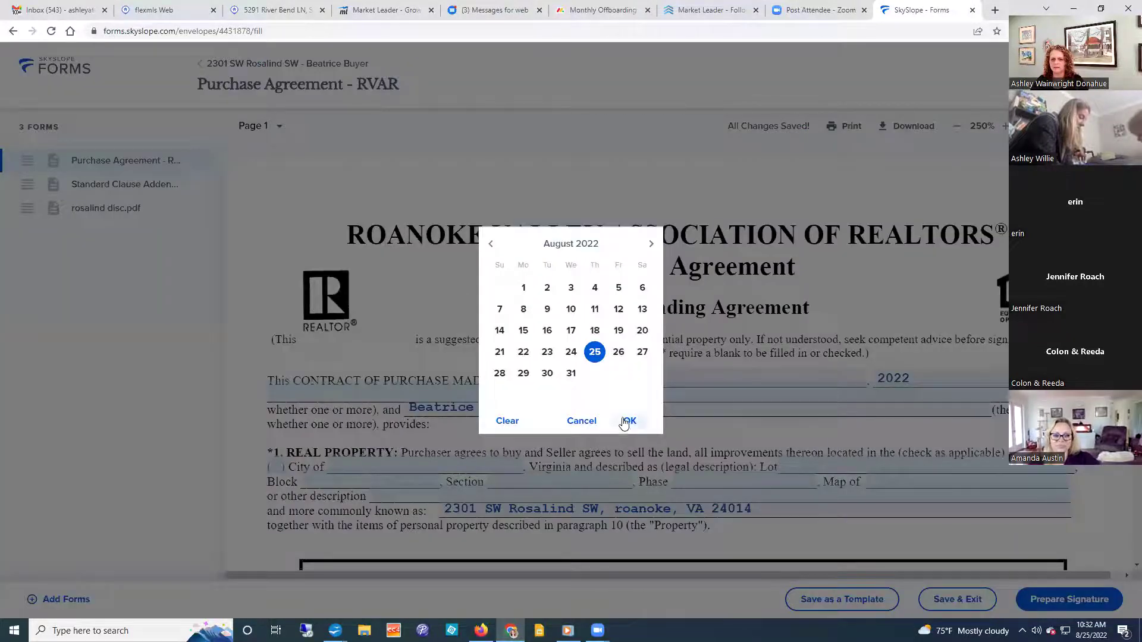
left_click(630, 421)
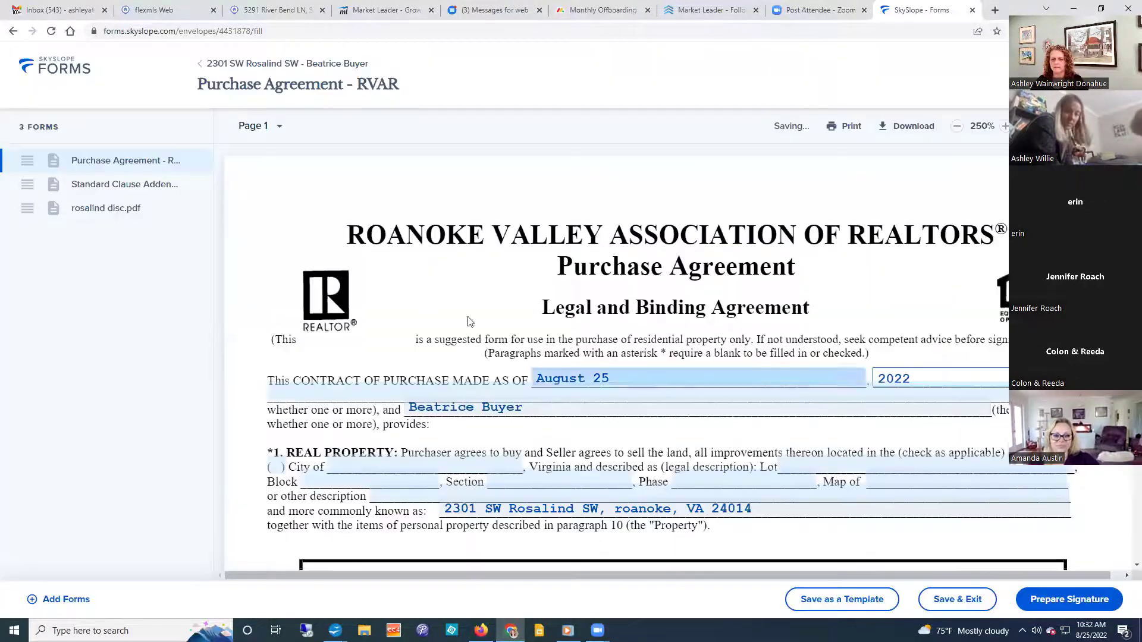
left_click(419, 390)
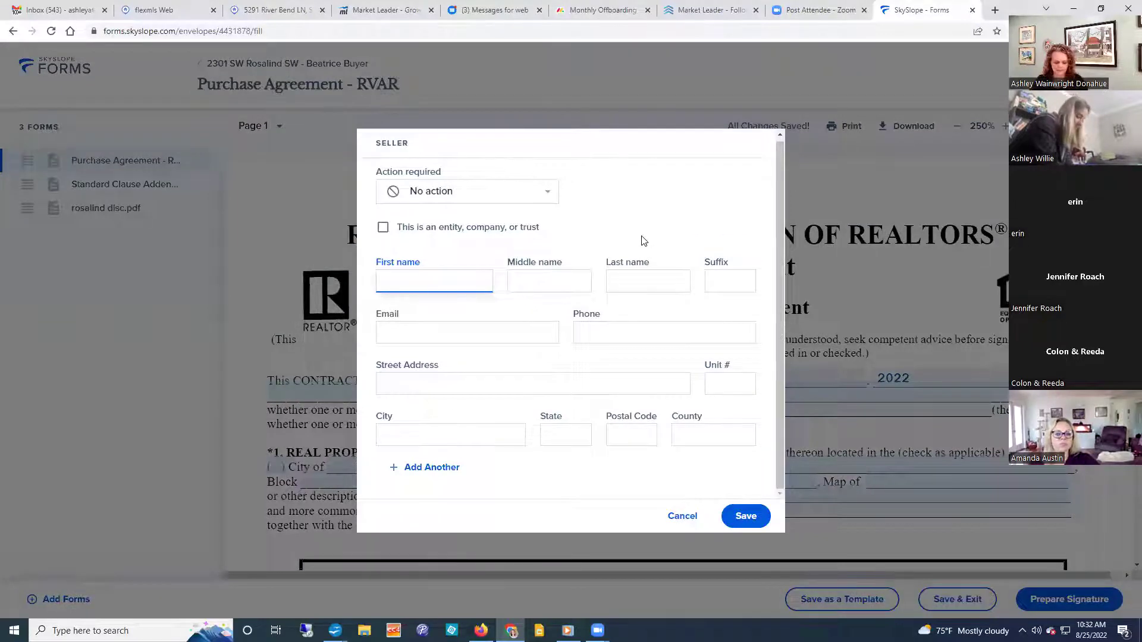
Enter the seller's first and last name and save the Seller details.
type("Sally")
key("Tab")
type("Sally")
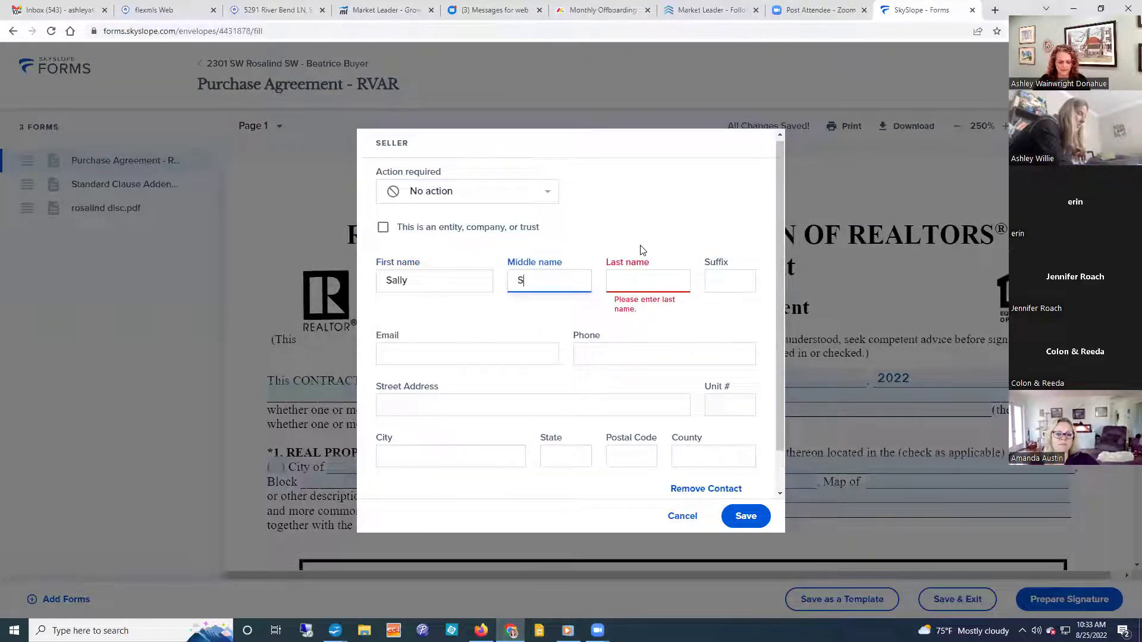
key("BackSpace")
key("BackSpace")
key("BackSpace")
key("BackSpace")
key("BackSpace")
key("Tab")
type("Seller")
key("Tab")
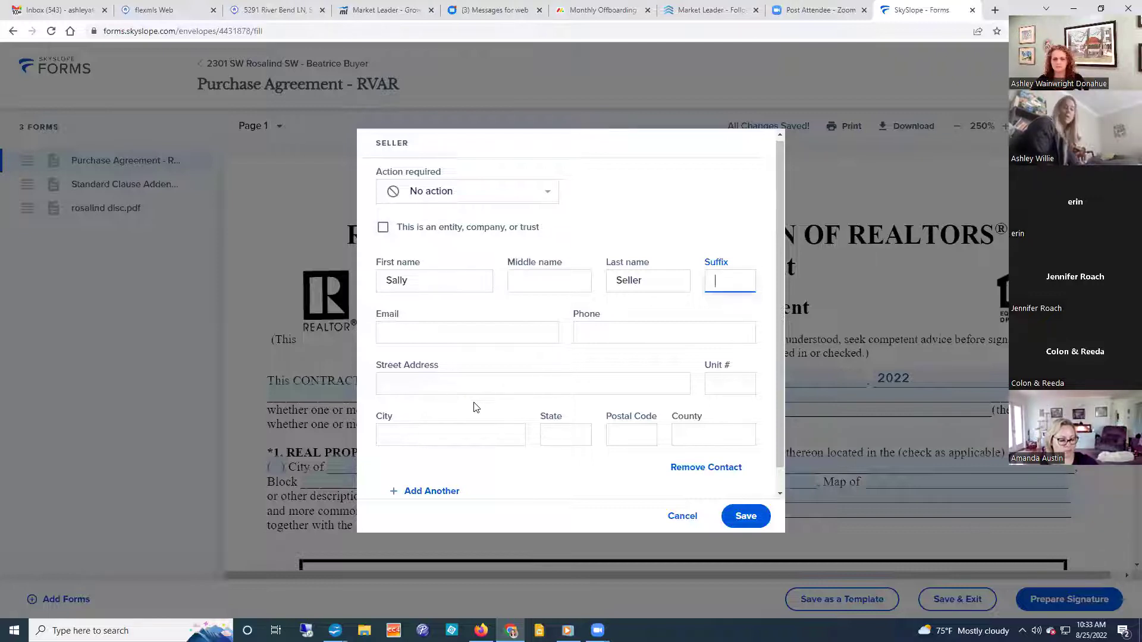
scroll(476, 407, "down", 1)
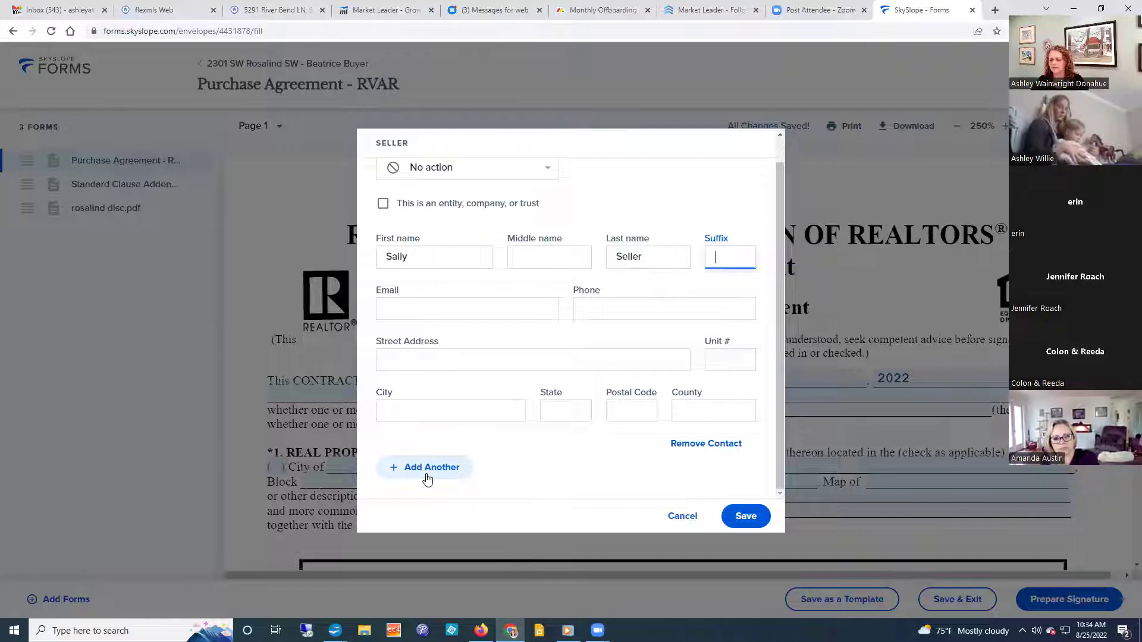
left_click(743, 518)
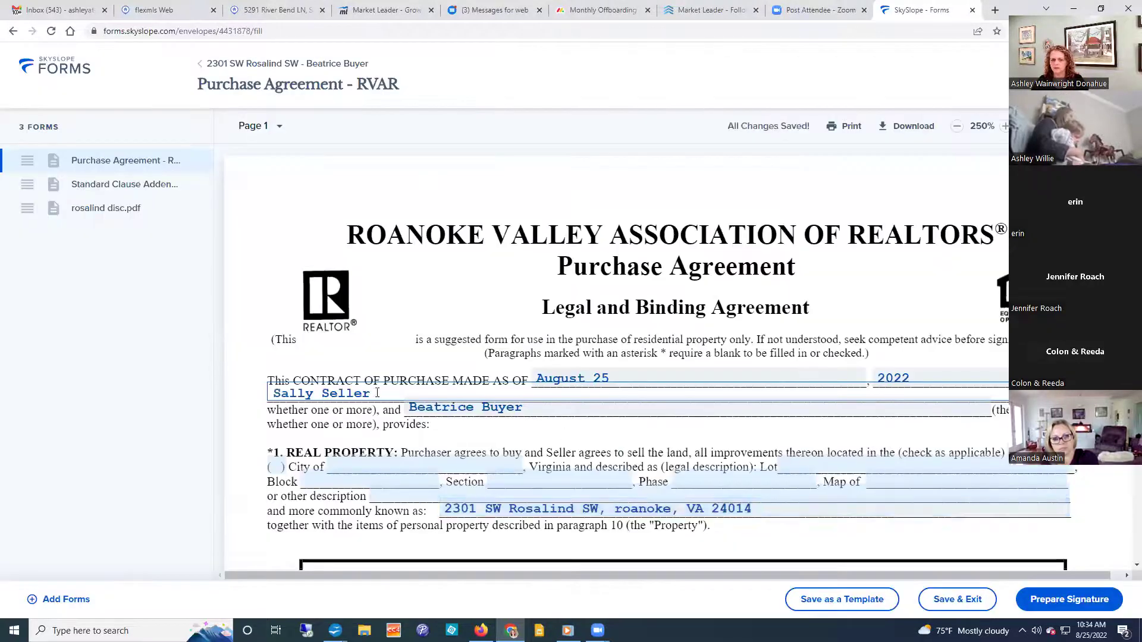
Open the Buyer details and save them unchanged.
left_click(502, 410)
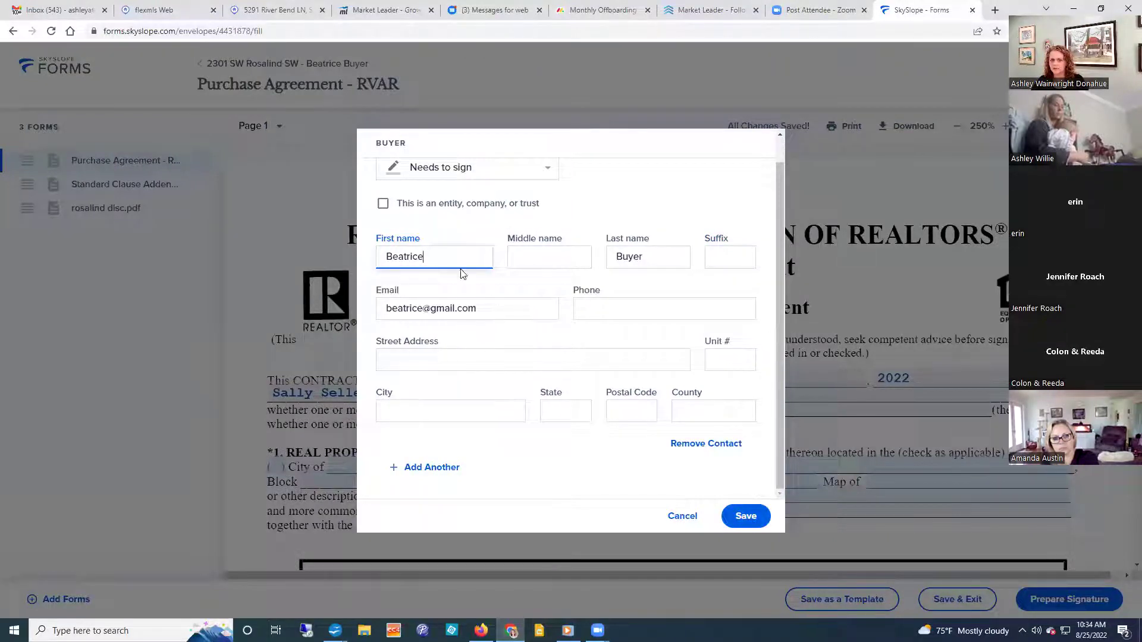
scroll(514, 348, "up", 1)
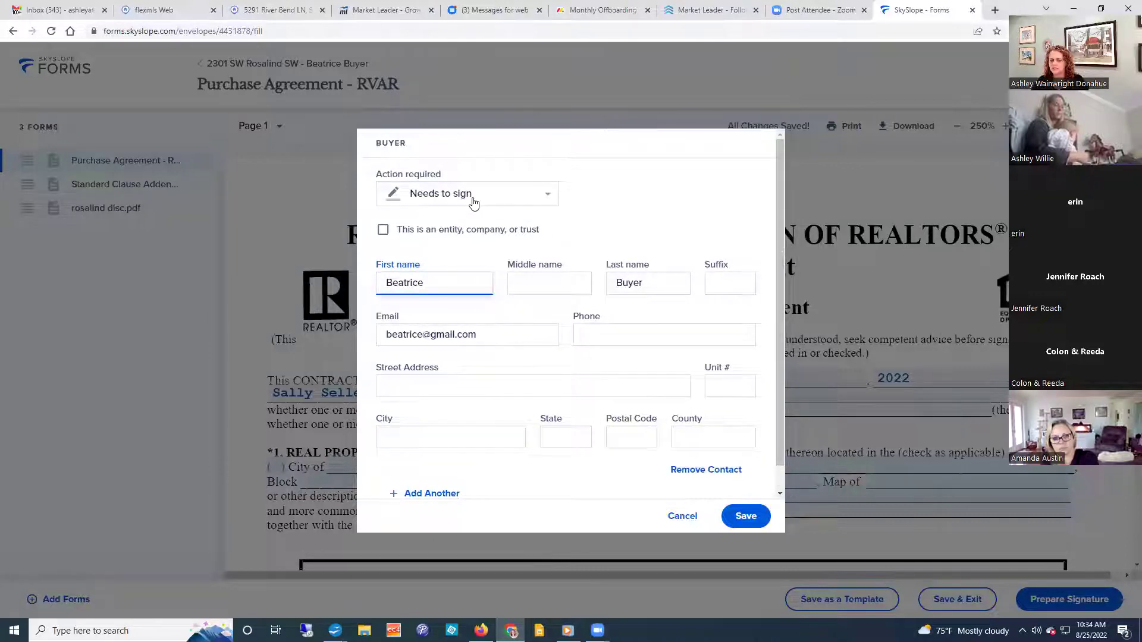
left_click(754, 518)
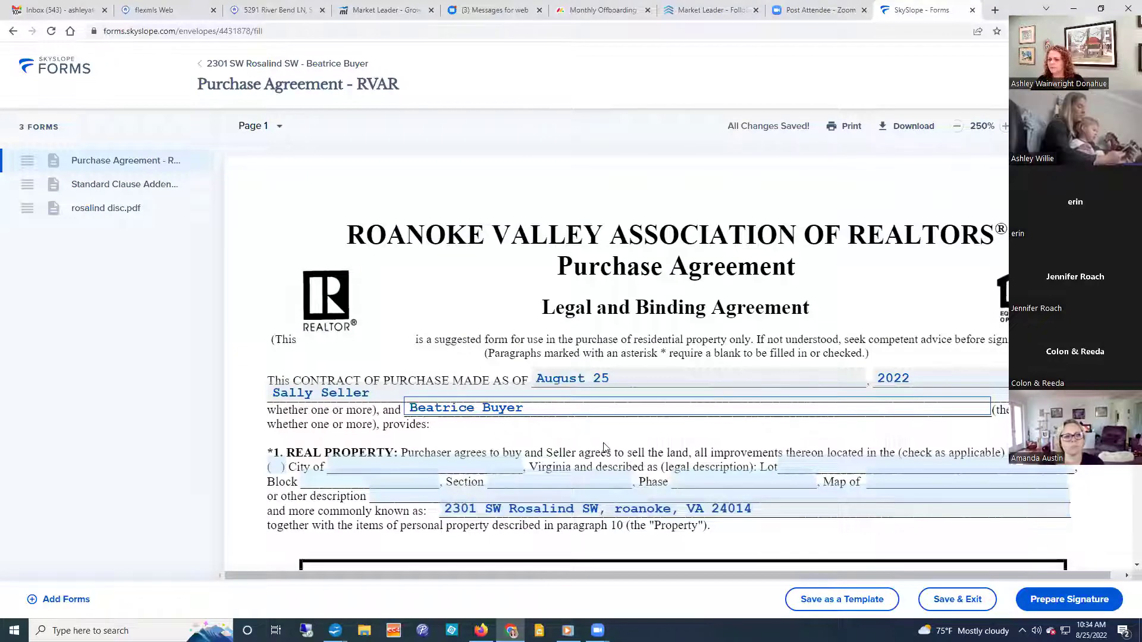
Check the City of option under Real Property and enter Roanoke as the city.
scroll(602, 440, "down", 2)
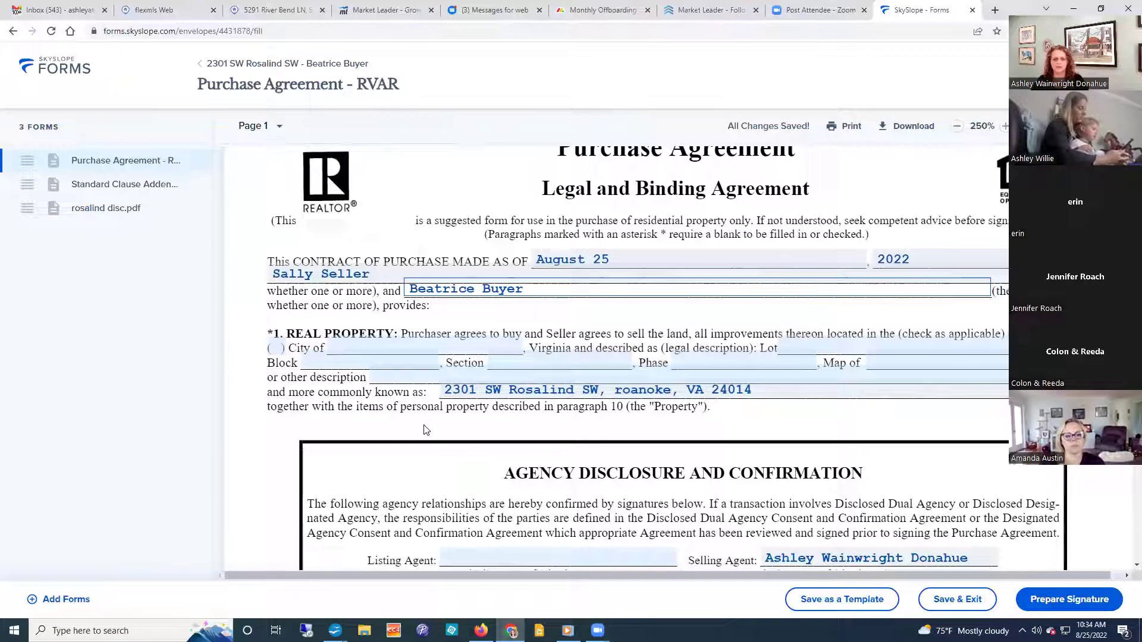
left_click(275, 349)
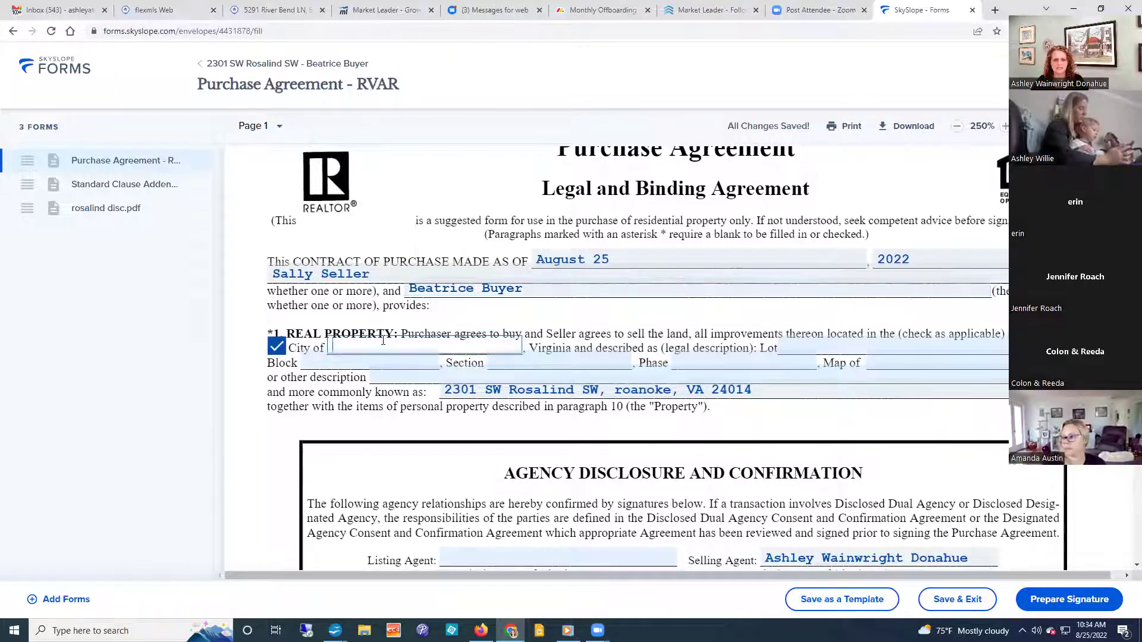
left_click(383, 344)
type("Roanoke")
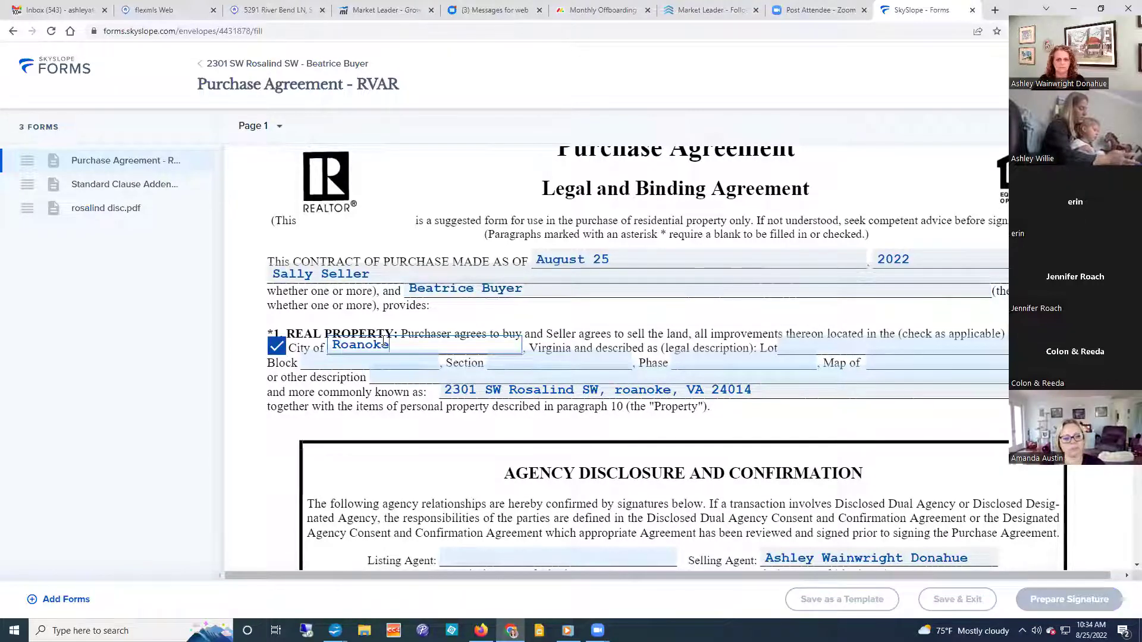
key("Tab")
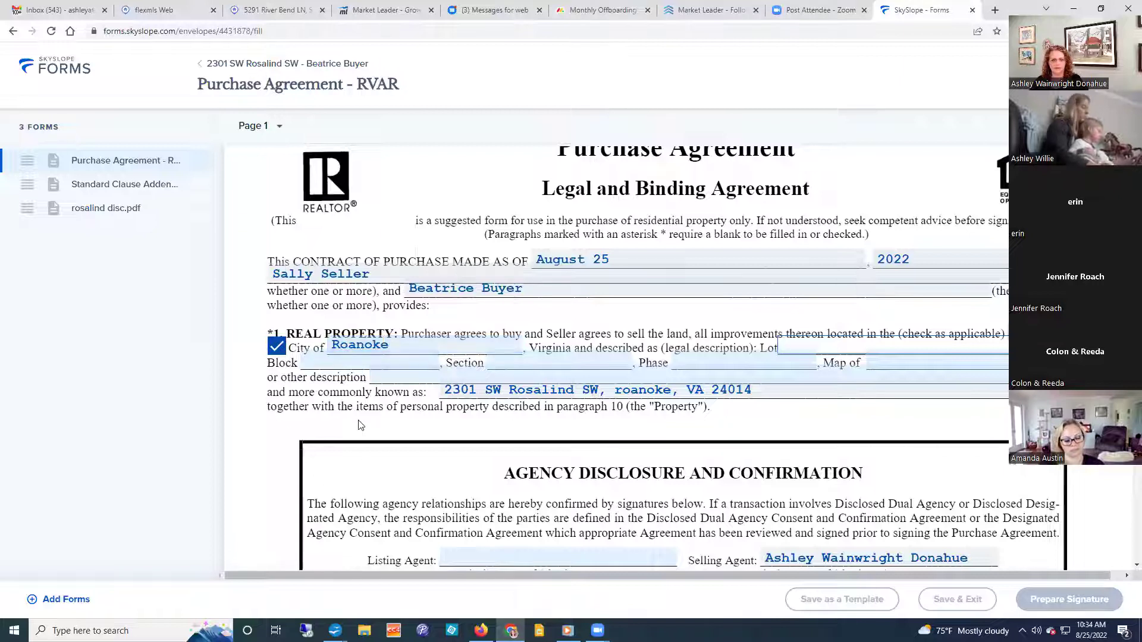
left_click(359, 424)
Open the listing agent's details, then cancel the dialog without changes.
scroll(358, 424, "down", 5)
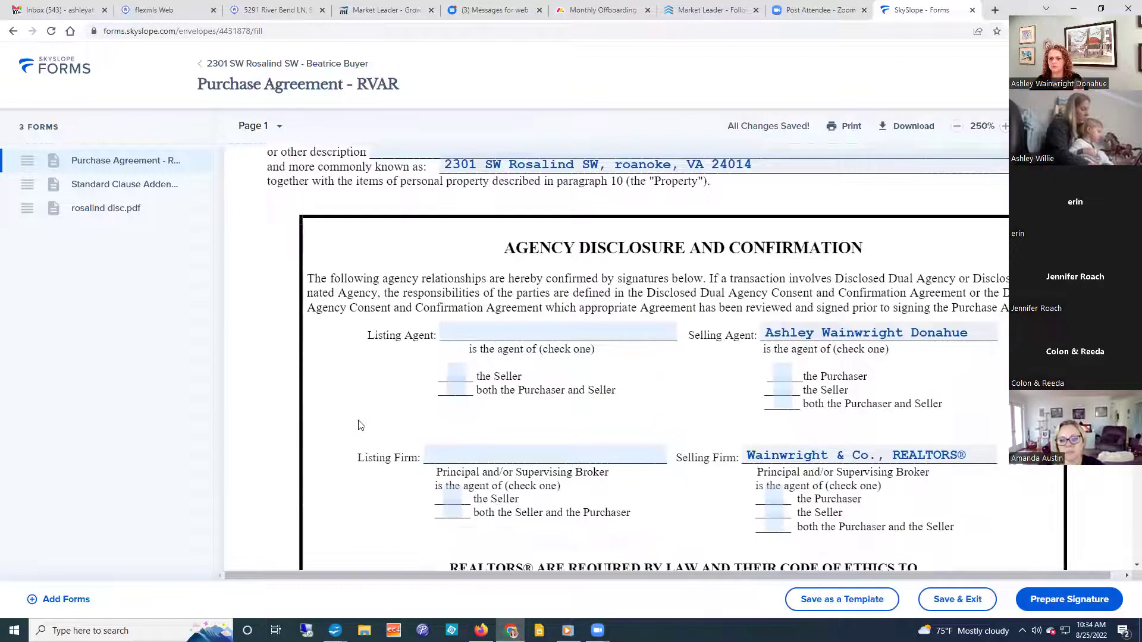
scroll(337, 428, "up", 1)
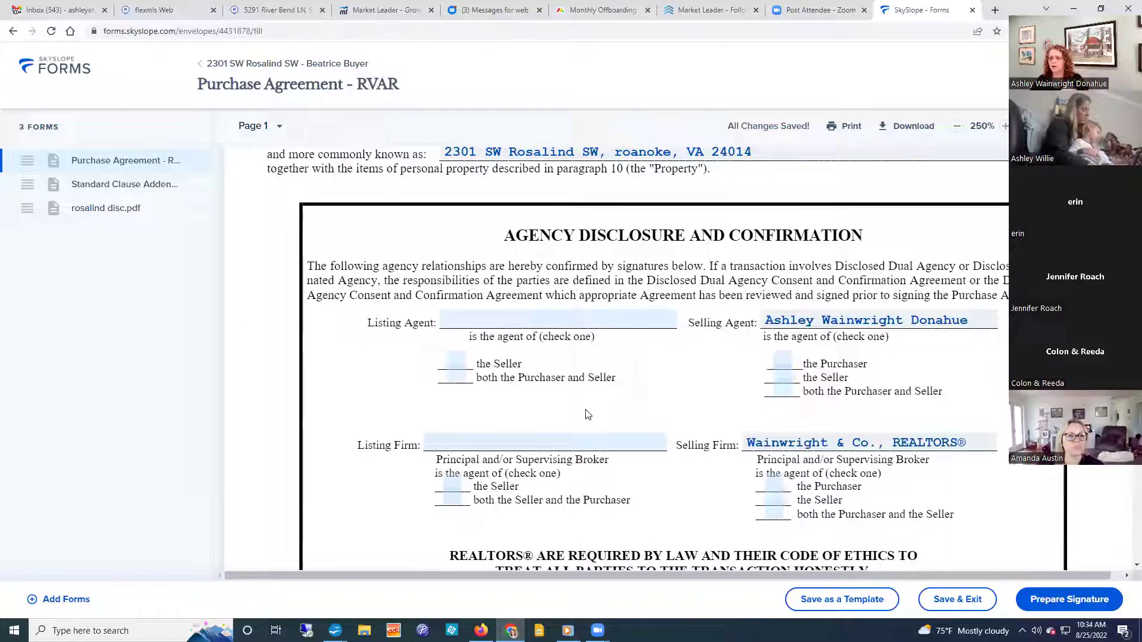
left_click(483, 321)
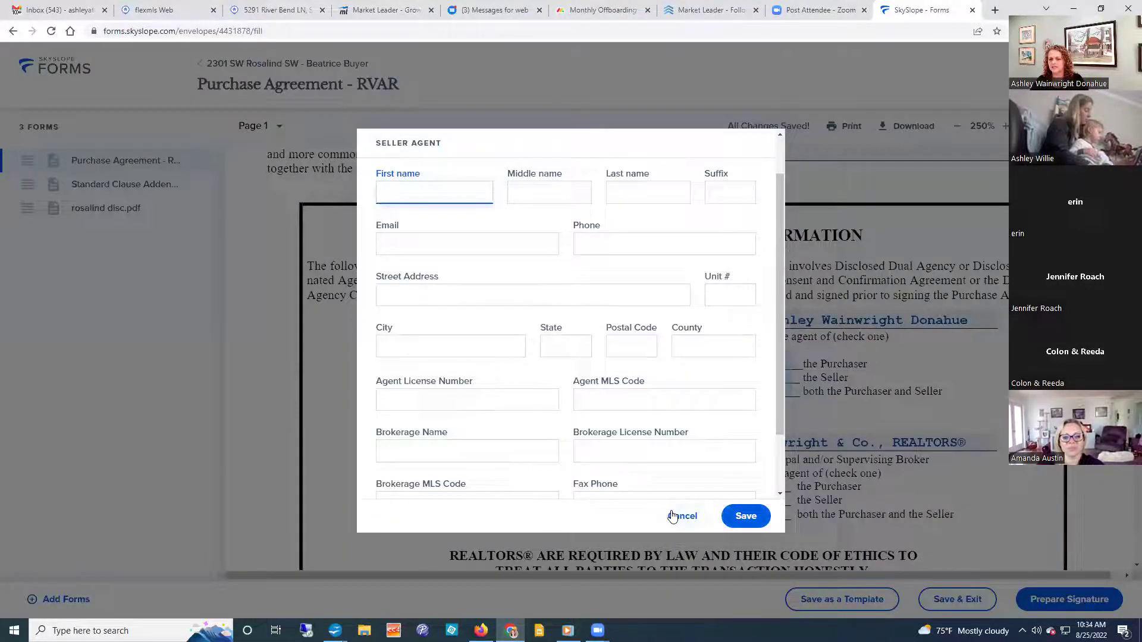
left_click(673, 516)
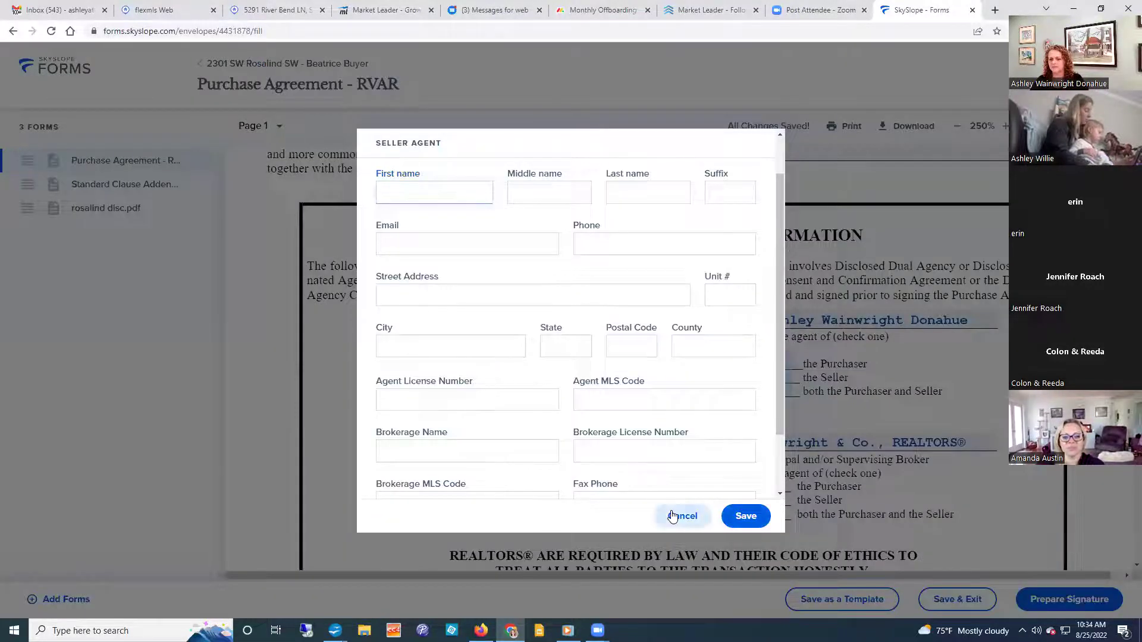
left_click(171, 7)
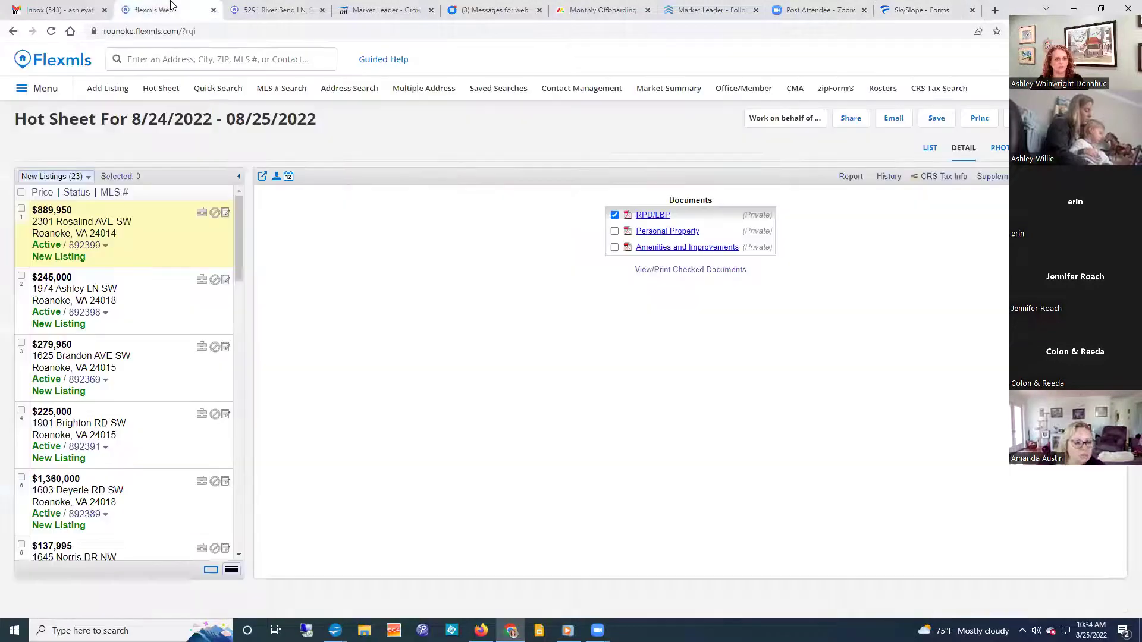
left_click(870, 178)
scroll(712, 452, "down", 1)
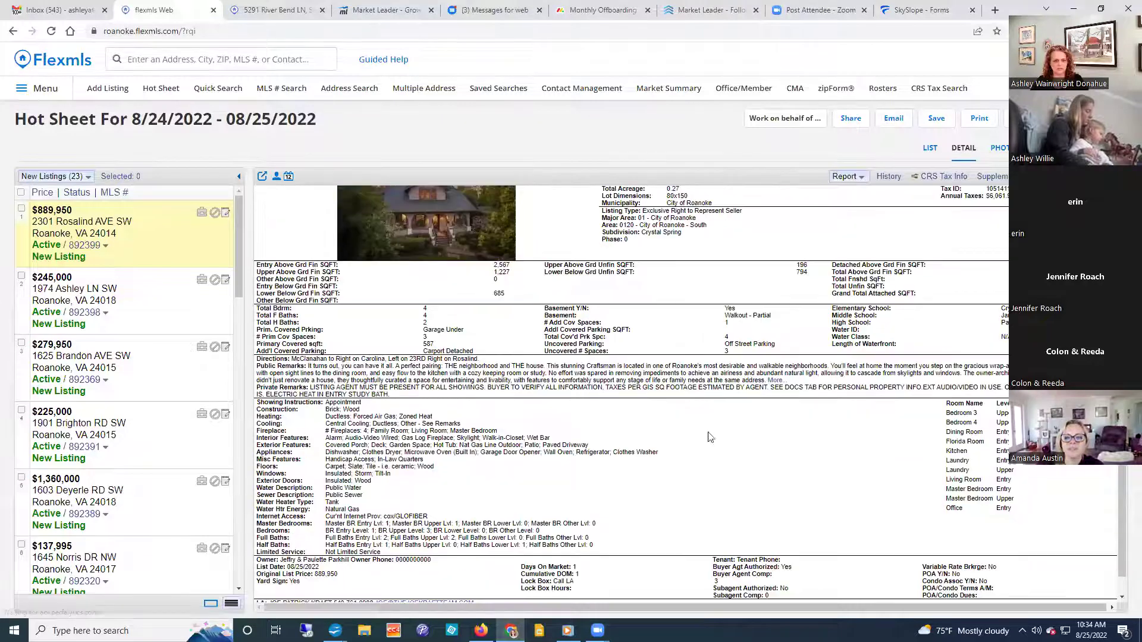
scroll(747, 463, "down", 1)
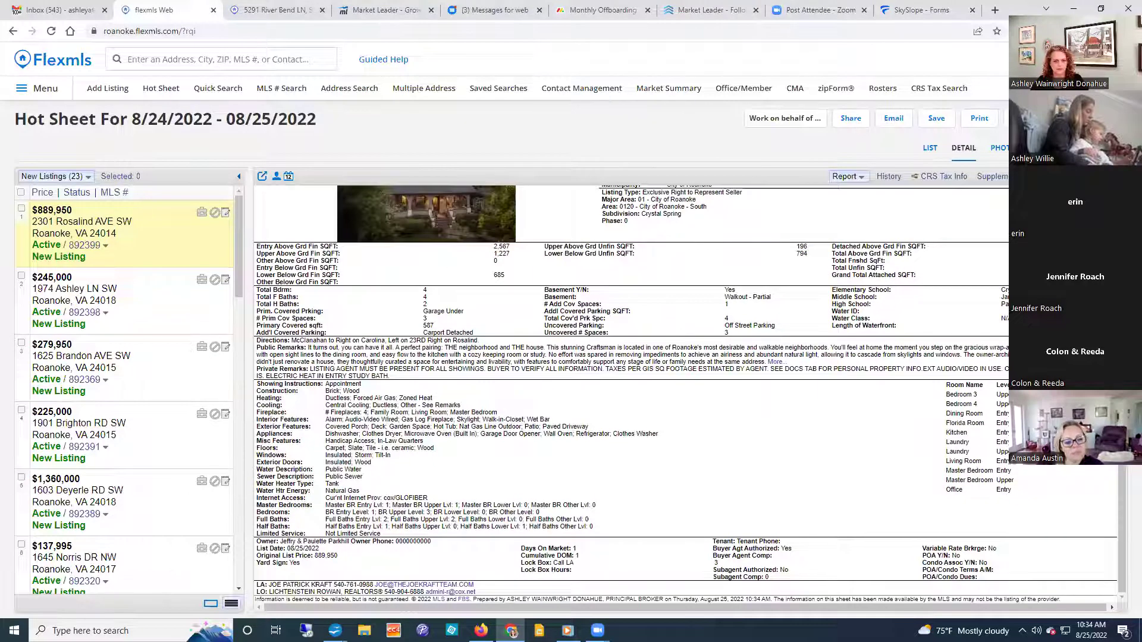
left_click(472, 613)
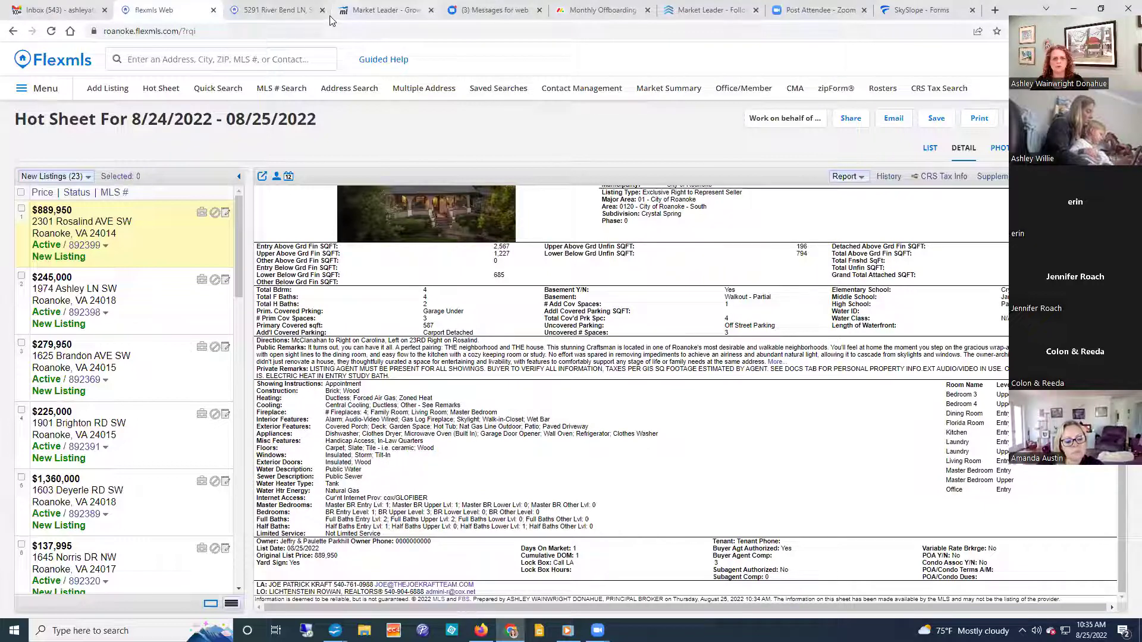
left_click(920, 8)
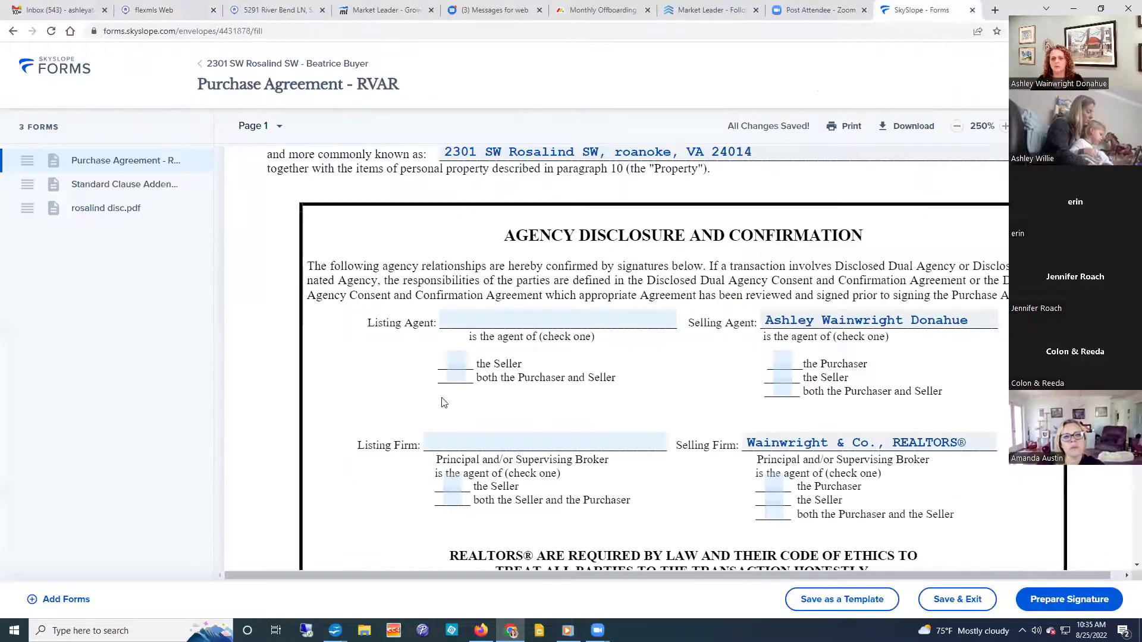
Enter the listing agent's first and last name and save the agent details.
left_click(488, 315)
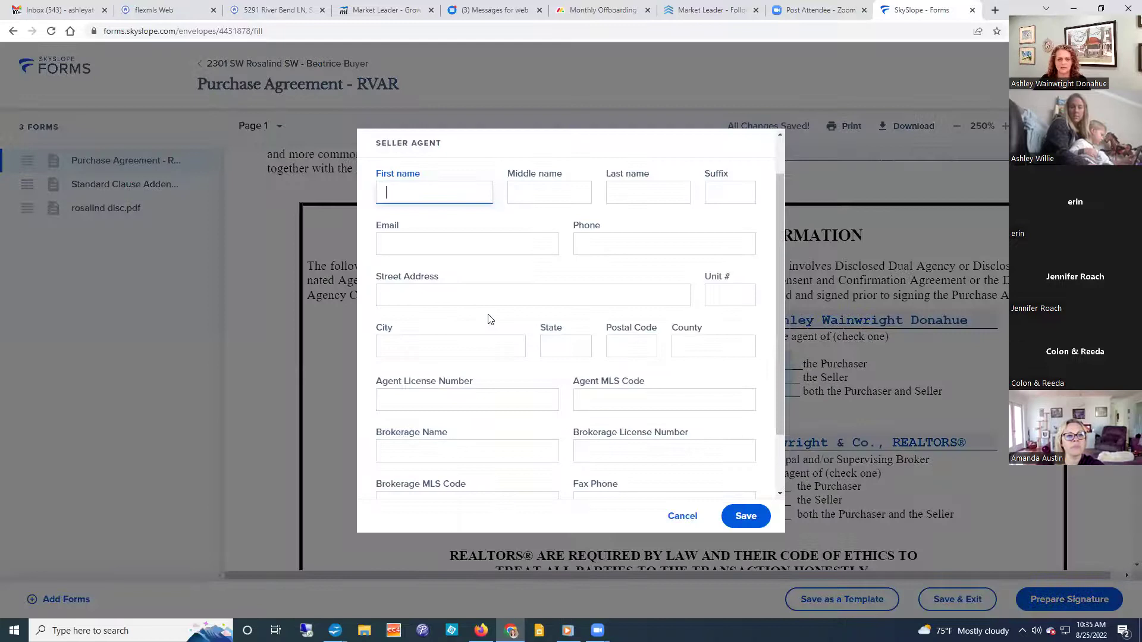
key("Tab")
key("Tab")
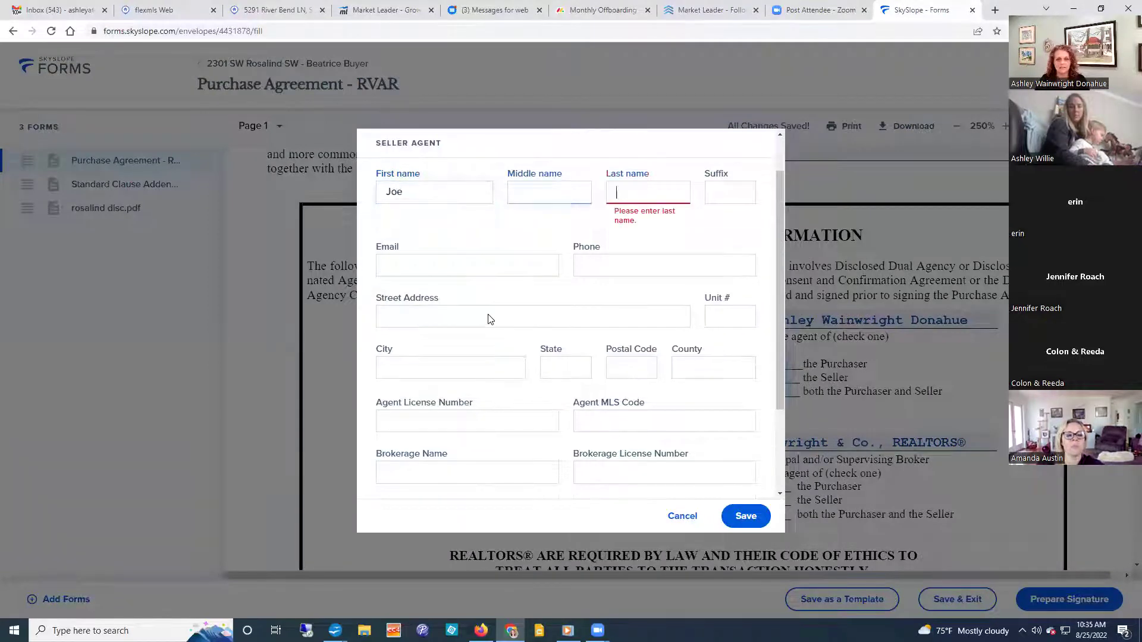
key("Tab")
key("Tab")
key("Tab")
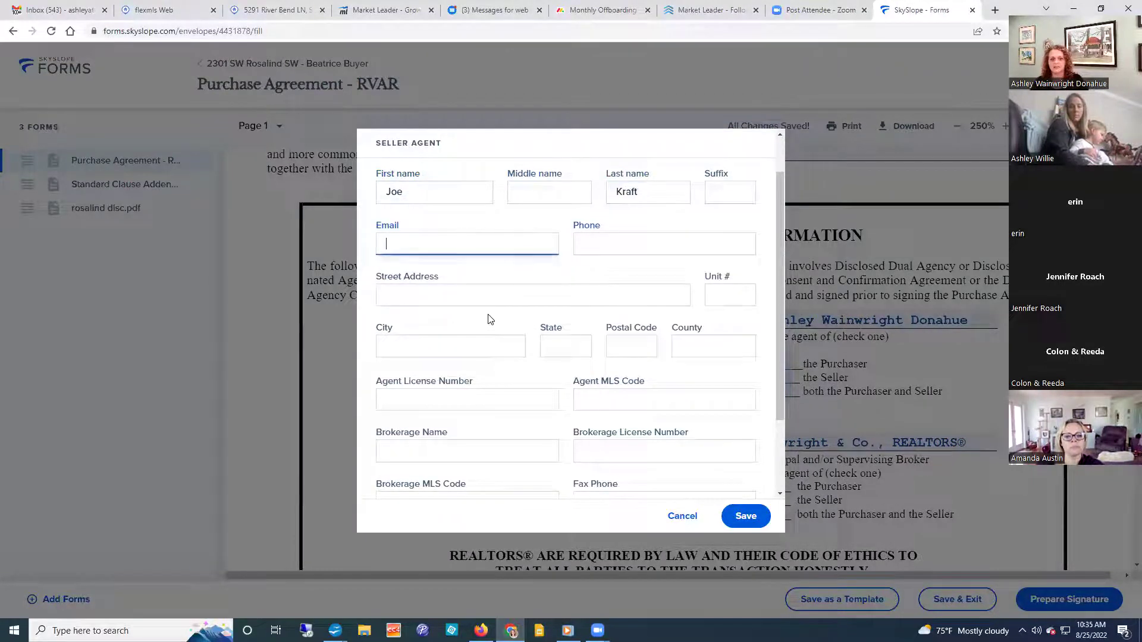
left_click(480, 401)
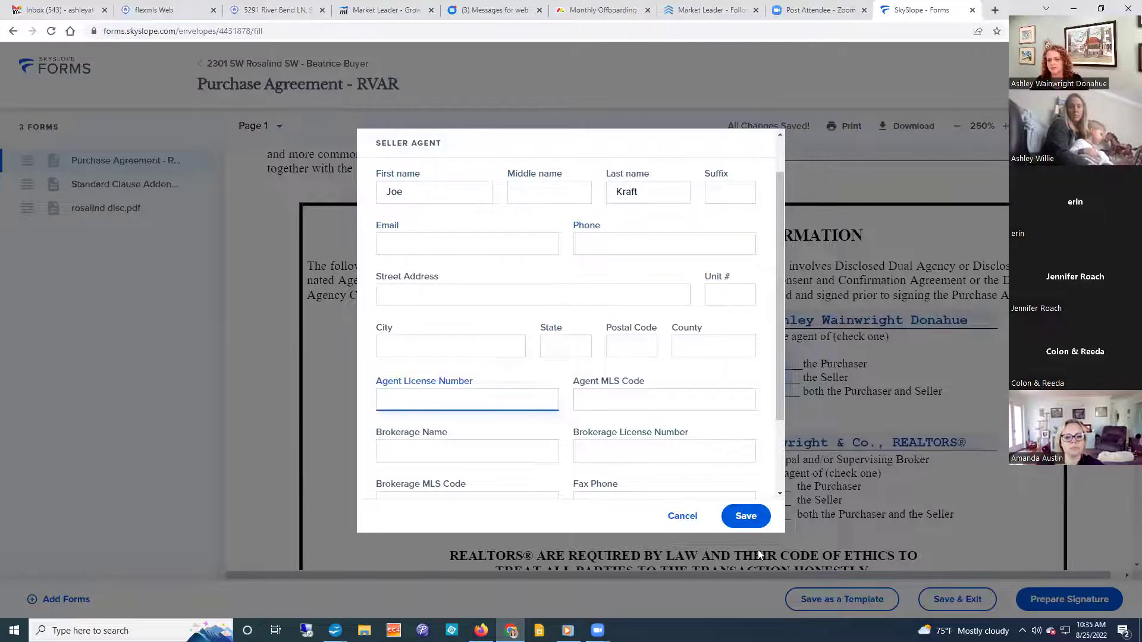
left_click(748, 517)
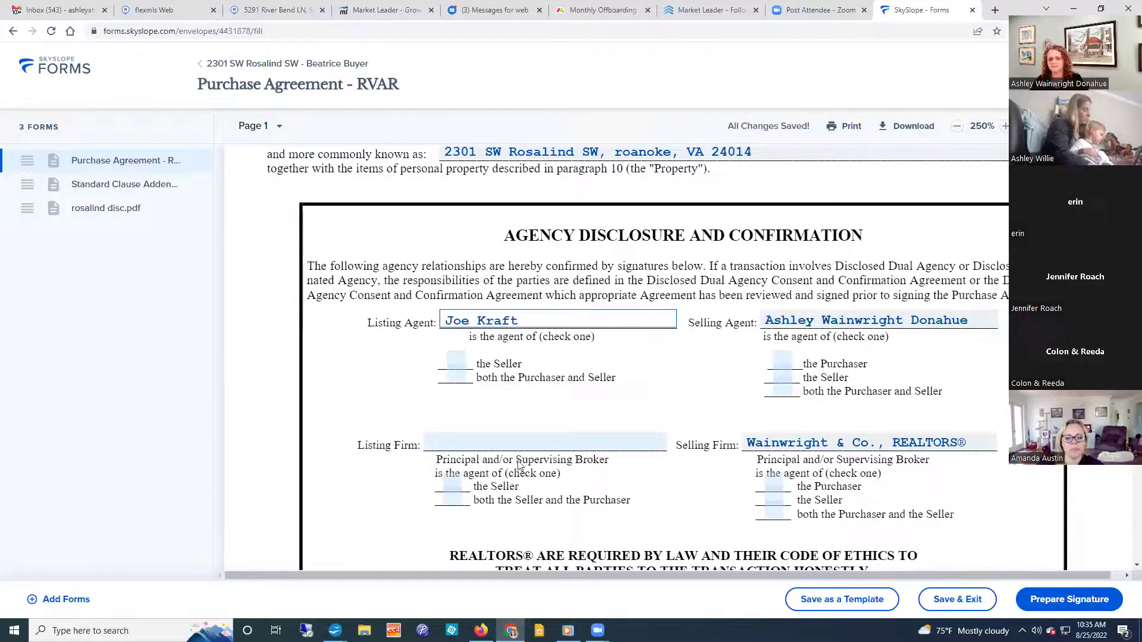
Mark the listing agent, firm and broker for the Seller, and the selling broker for the Purchaser.
left_click(456, 360)
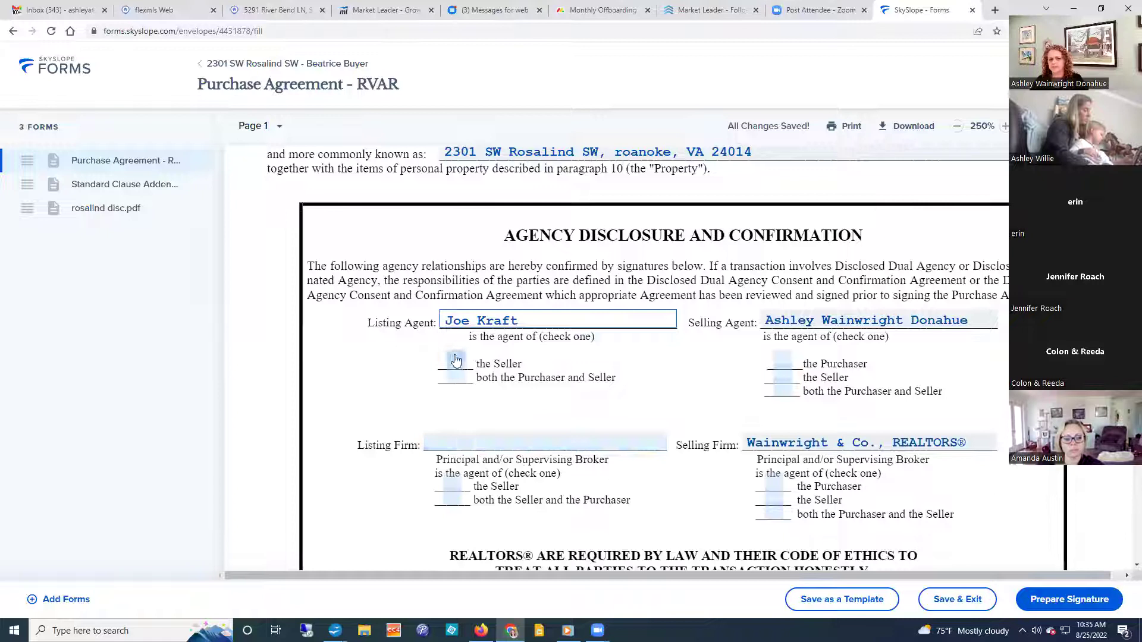
left_click(464, 487)
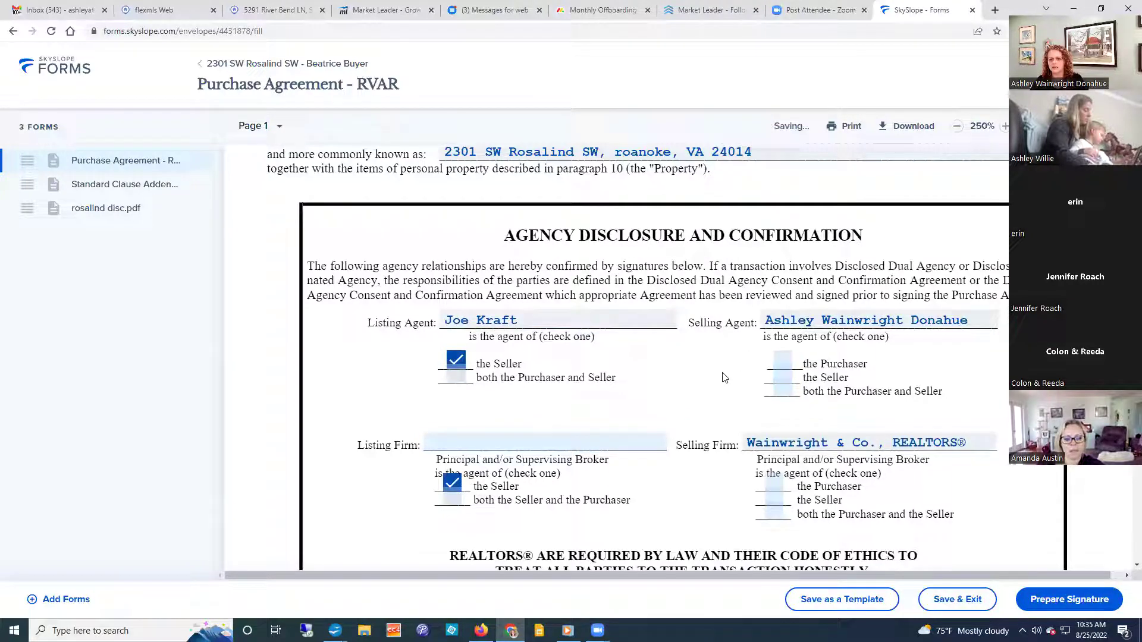
left_click(783, 361)
left_click(780, 488)
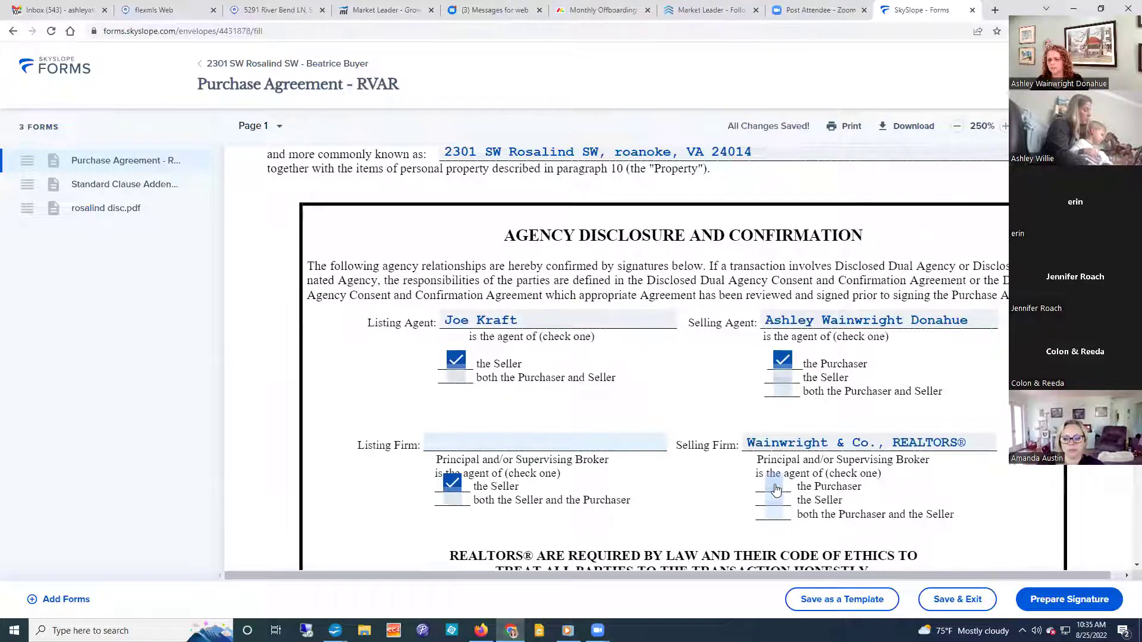
Include the Standard Clauses Addendum, Residential Property Disclosure and Lead-Based Paint Disclosure.
scroll(623, 474, "down", 2)
scroll(623, 474, "down", 3)
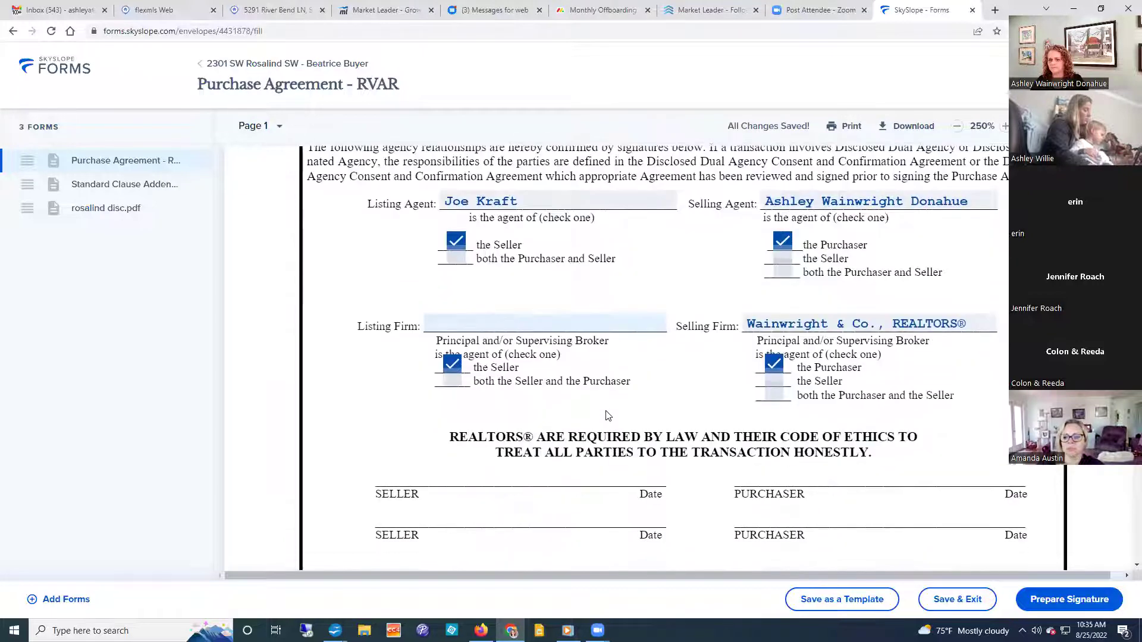
scroll(607, 412, "down", 3)
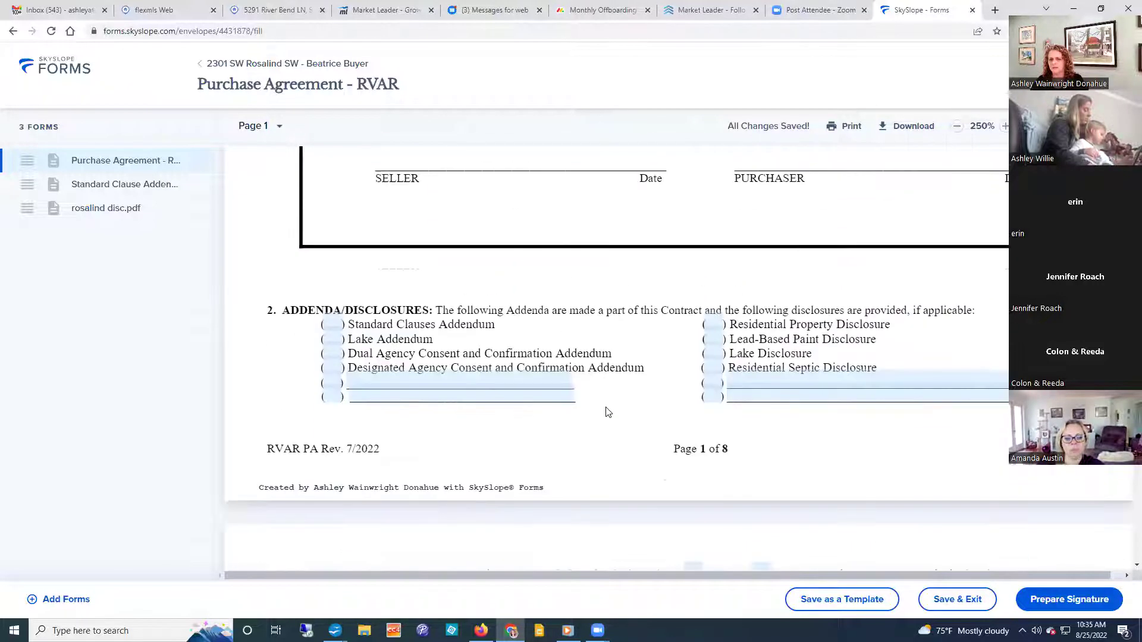
left_click(329, 325)
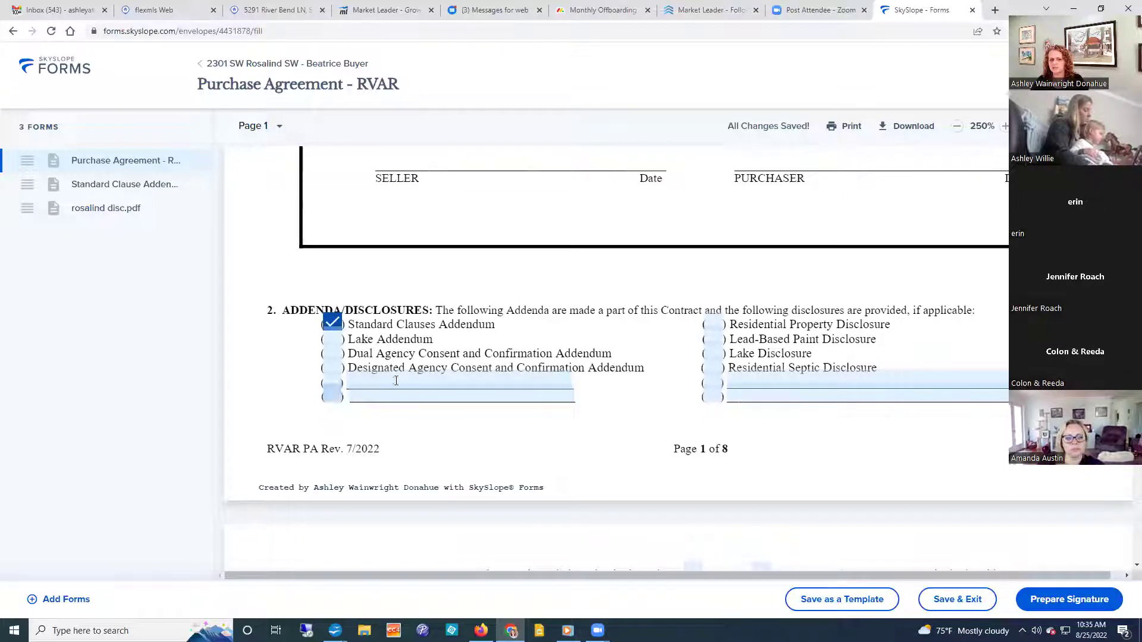
left_click(714, 324)
left_click(713, 338)
Scroll down to the Other Deposit/Financing Terms entry and open it.
scroll(635, 342, "down", 10)
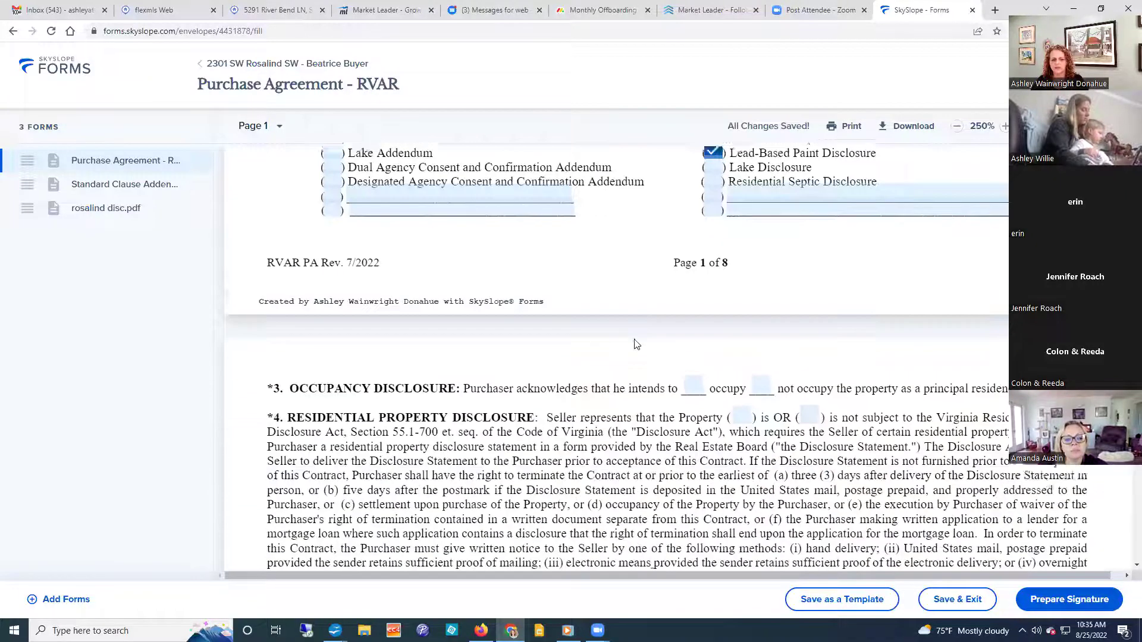
scroll(632, 339, "down", 15)
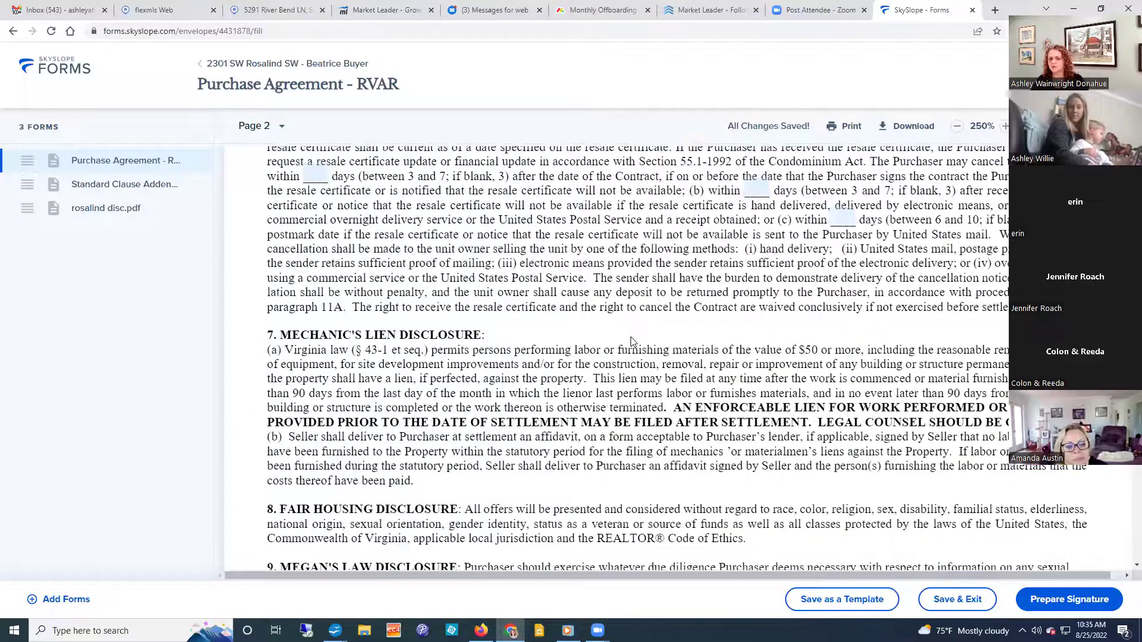
scroll(631, 338, "down", 10)
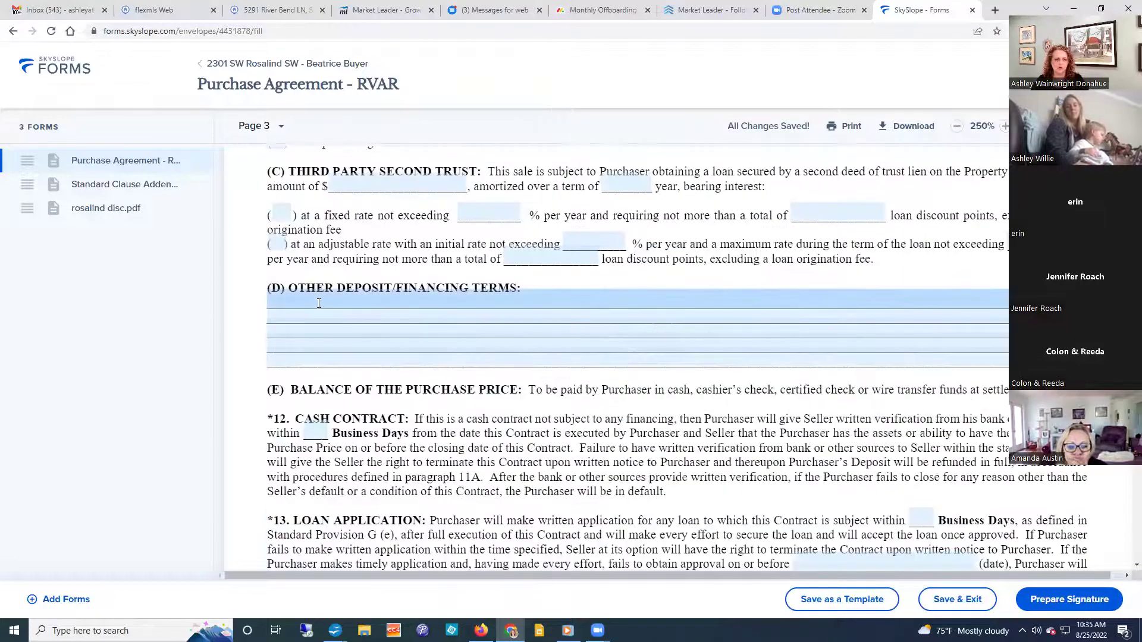
left_click(318, 298)
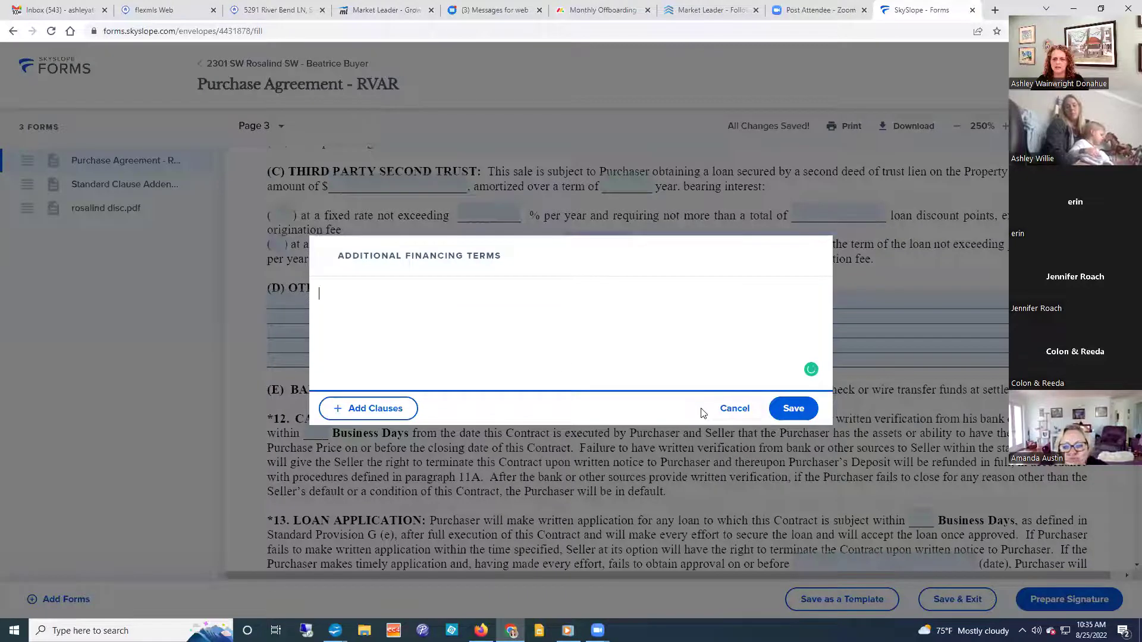
Type 'Purchaser may change lender, but may not change termsof financing' into the financing terms entry.
left_click(734, 408)
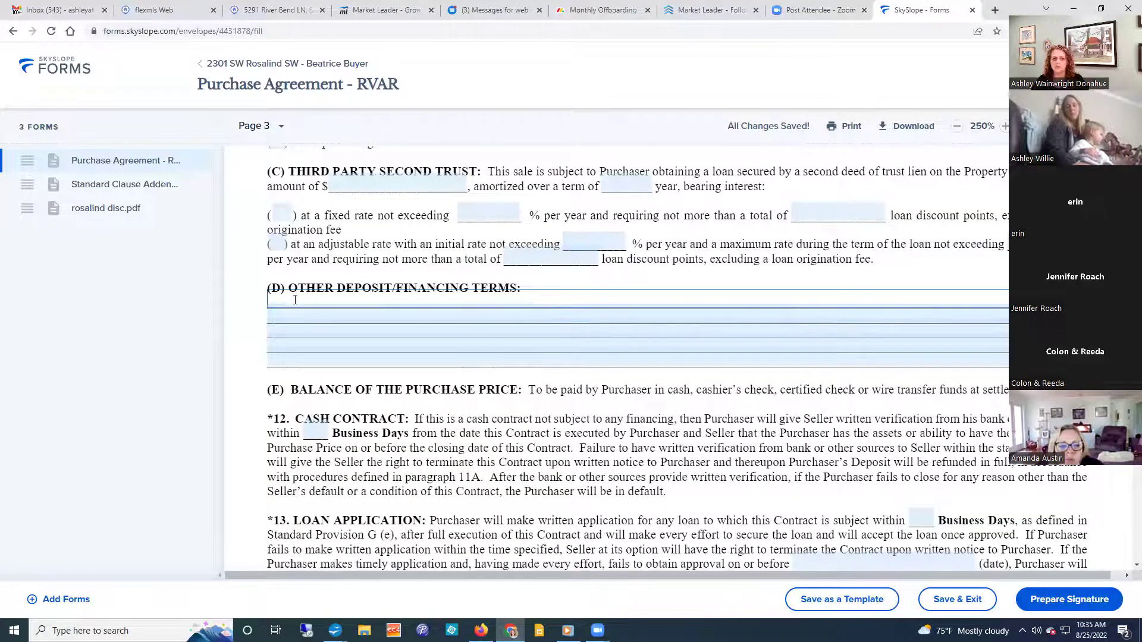
left_click(294, 300)
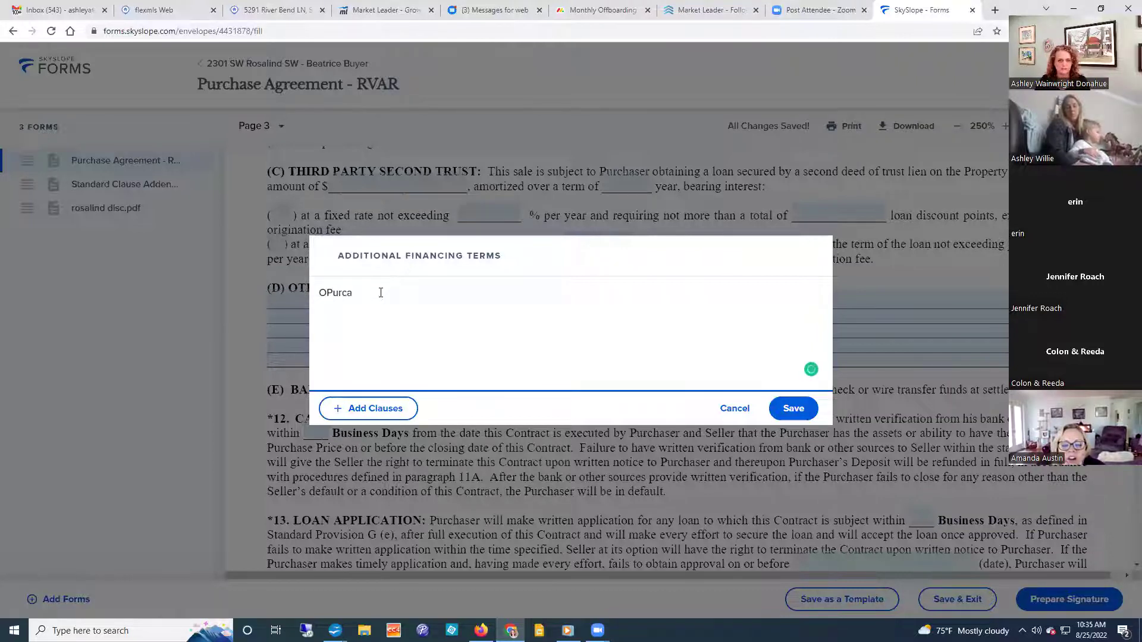
key("BackSpace")
key("BackSpace")
type("Purc")
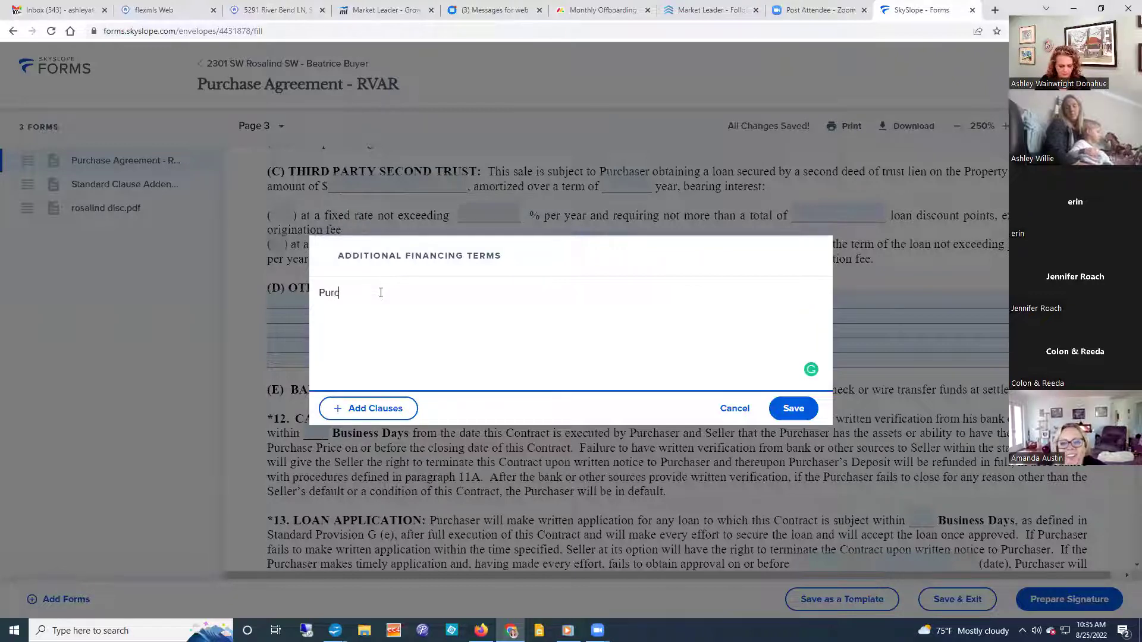
type("haser may change lender, but may not change te")
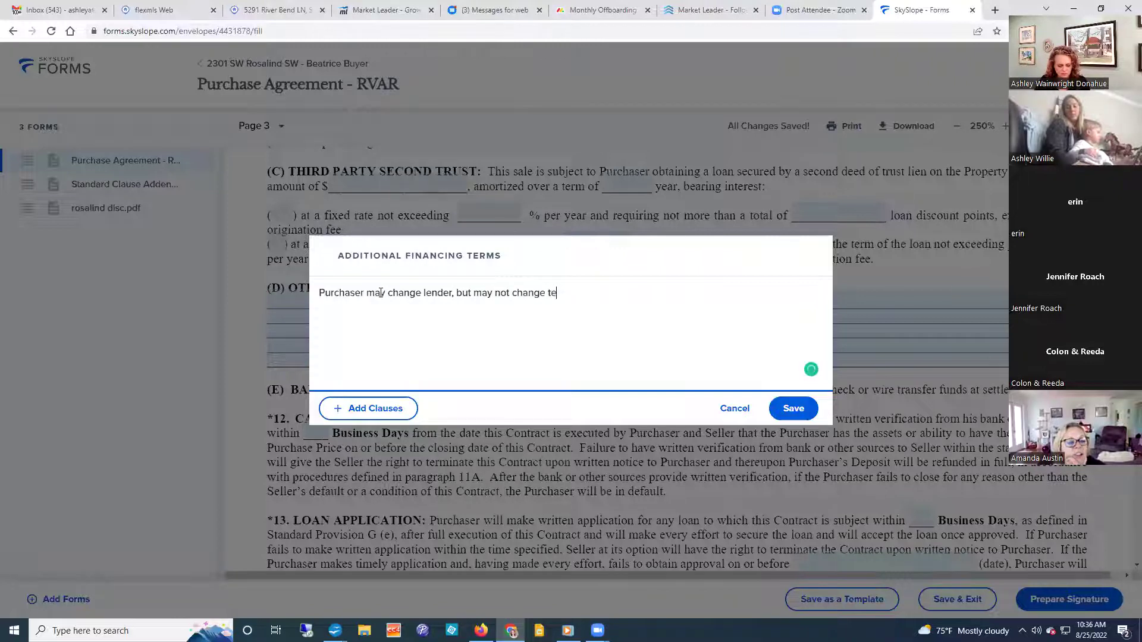
type("rmsof financing.")
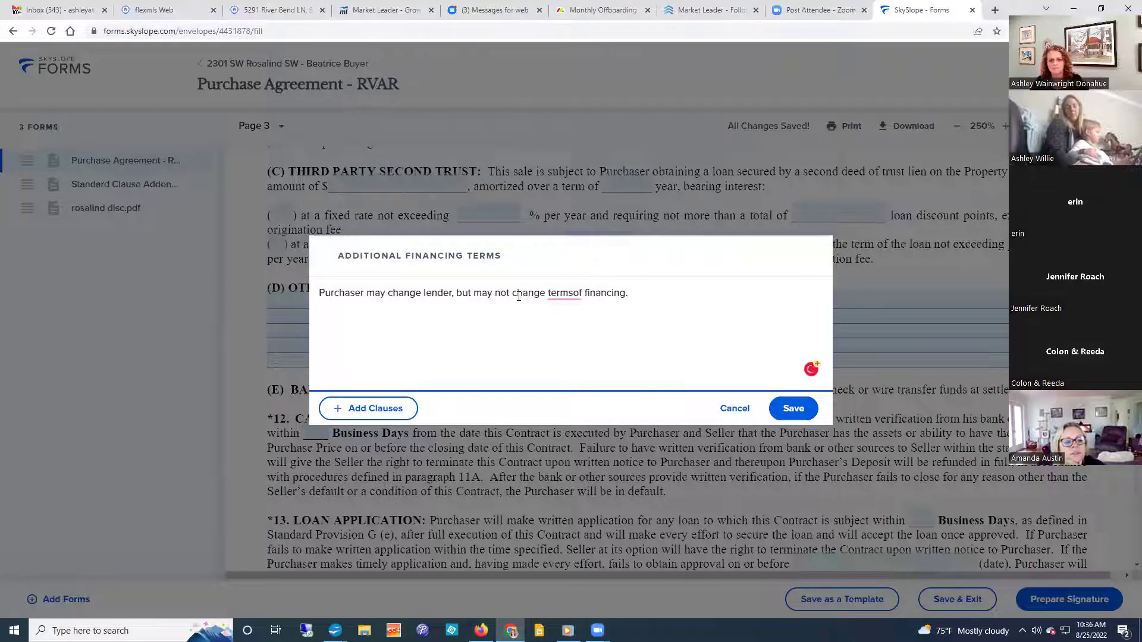
Apply the spelling fix changing 'termsof' to 'terms of'.
left_click(571, 294)
left_click(568, 327)
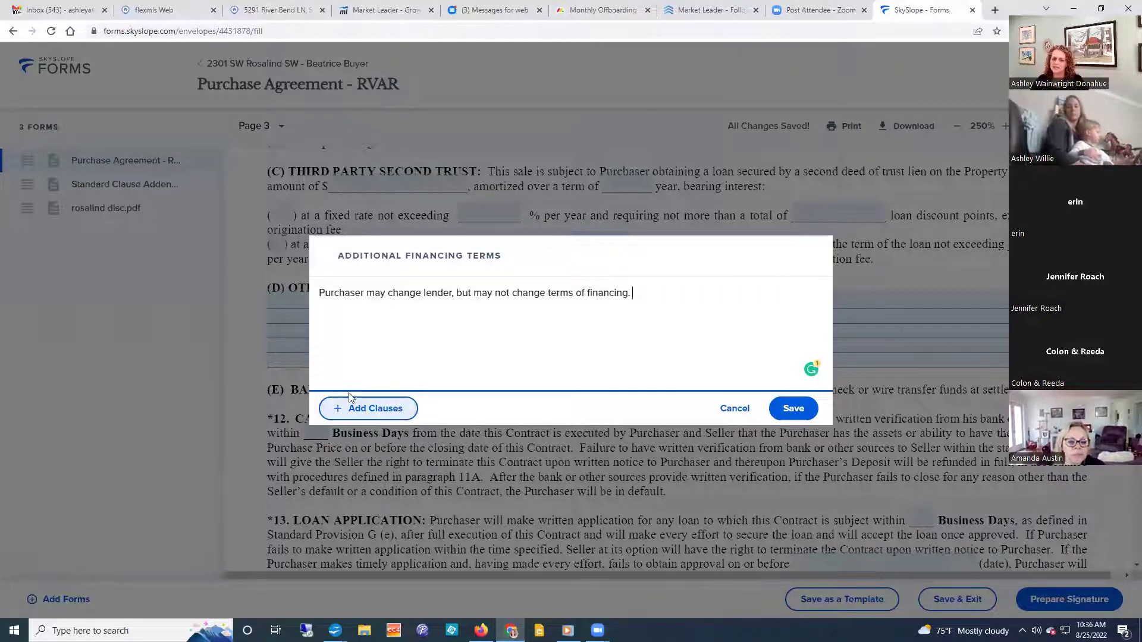
left_click(397, 417)
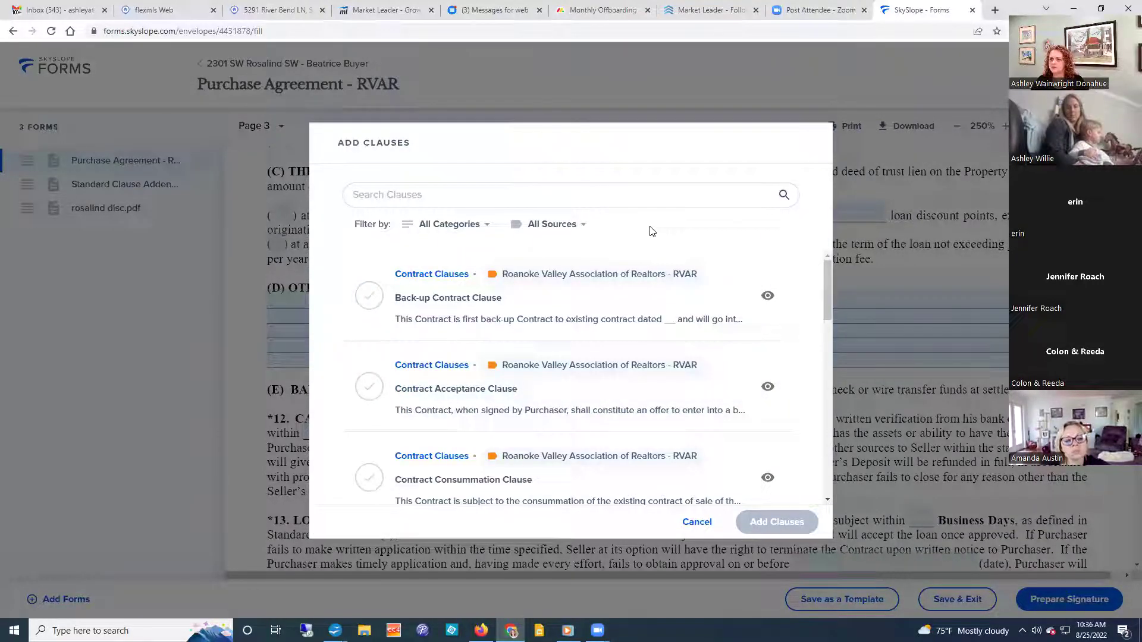
Browse the clause library with All Sources, add nothing, and save the lender clause into section (D).
scroll(638, 267, "down", 10)
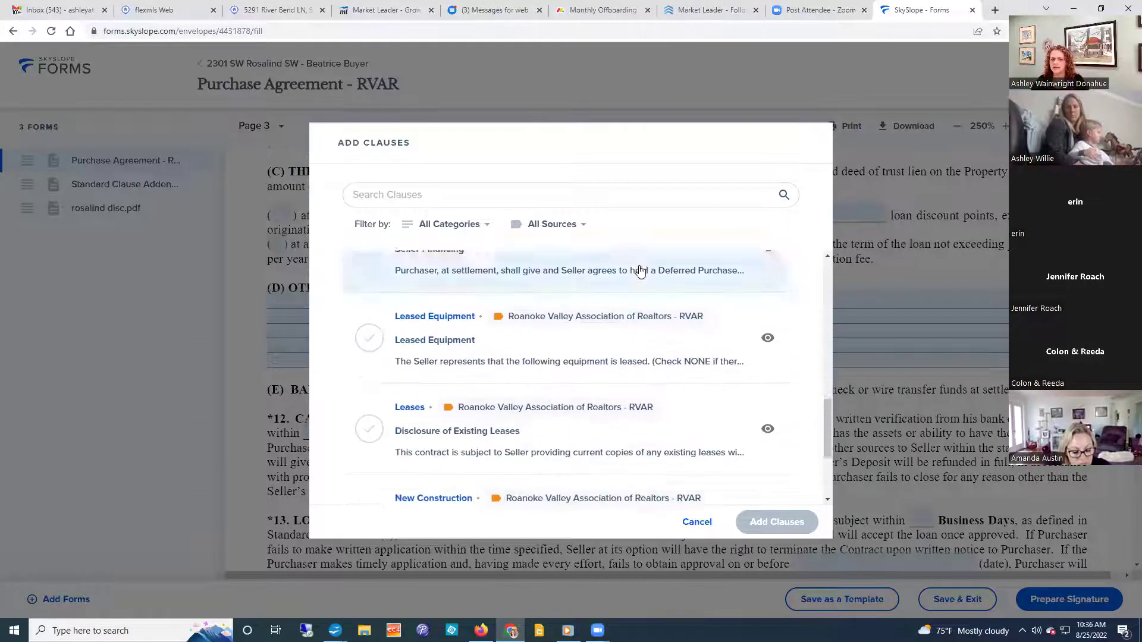
scroll(639, 274, "down", 3)
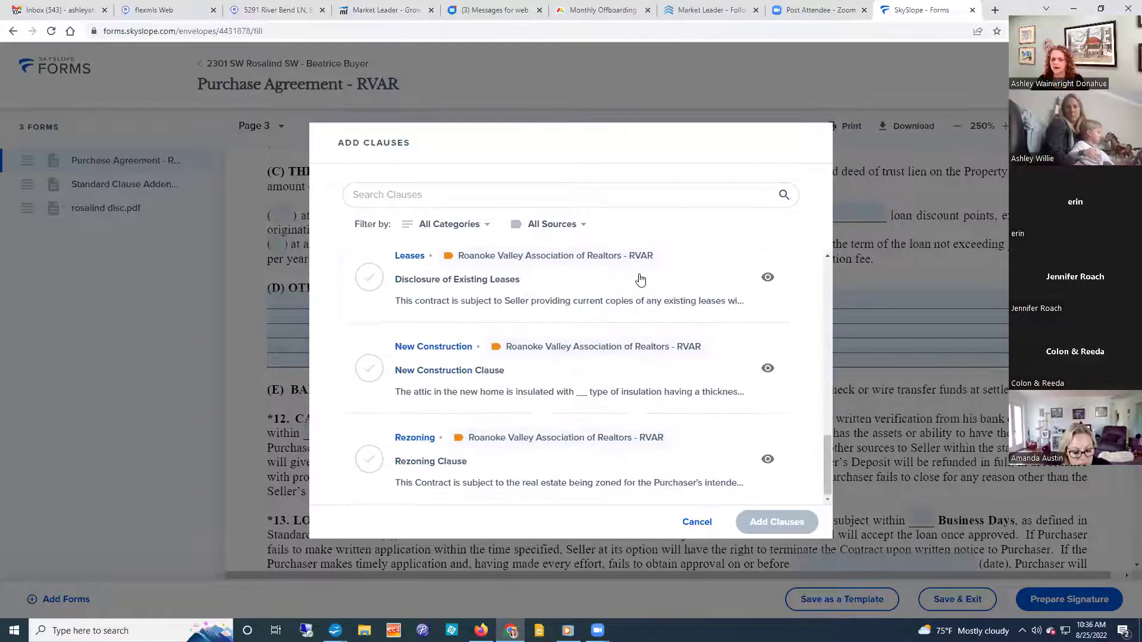
left_click(563, 225)
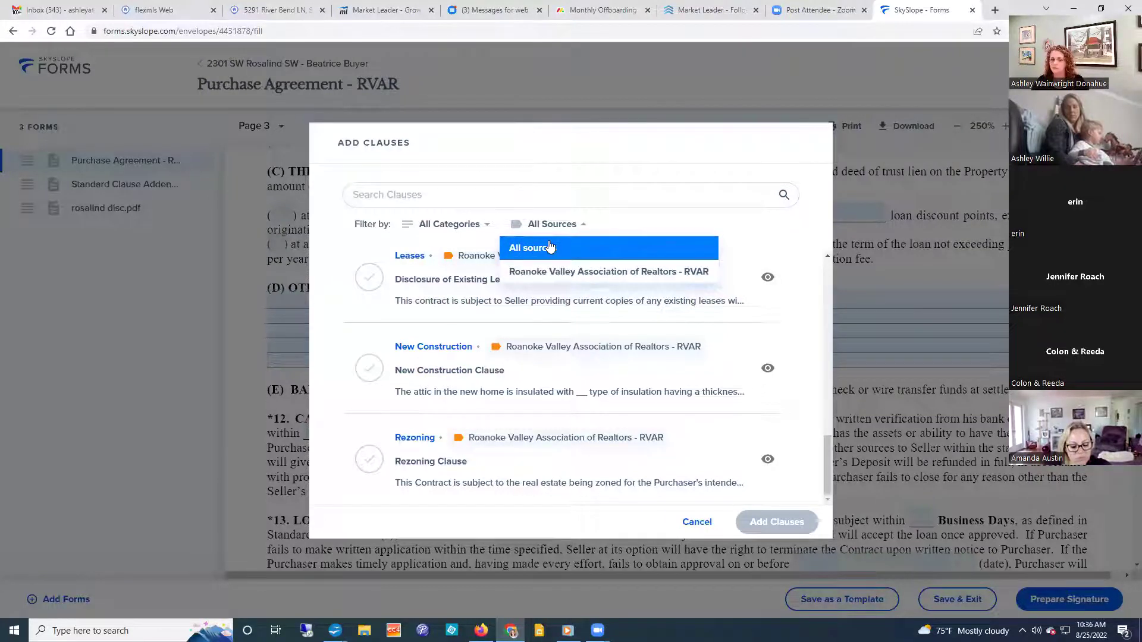
left_click(558, 225)
left_click(564, 228)
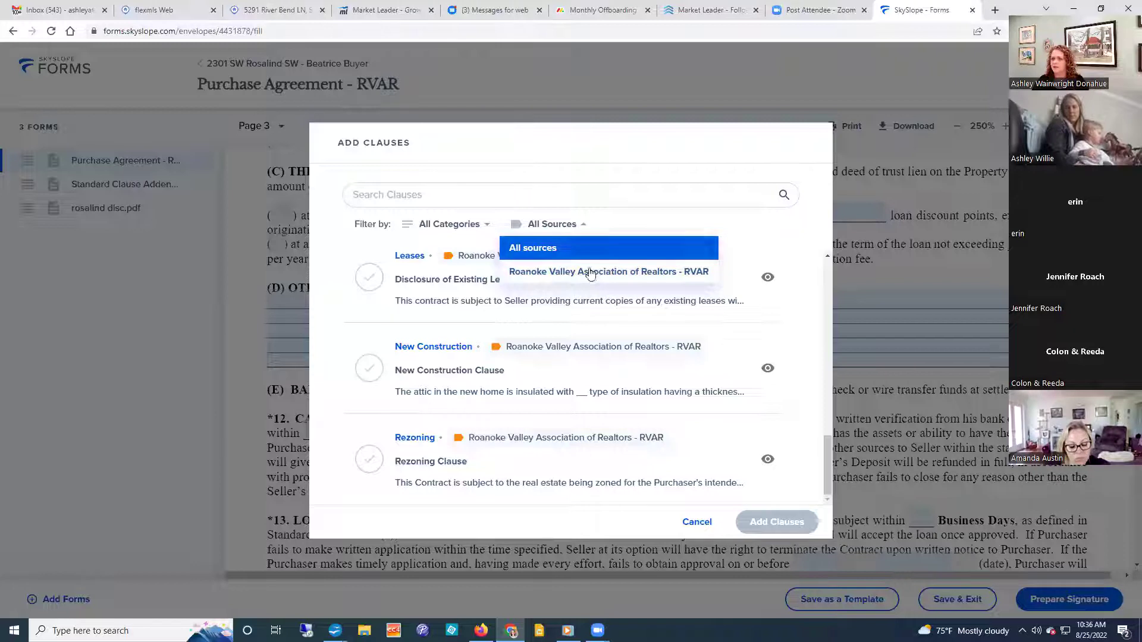
left_click(635, 223)
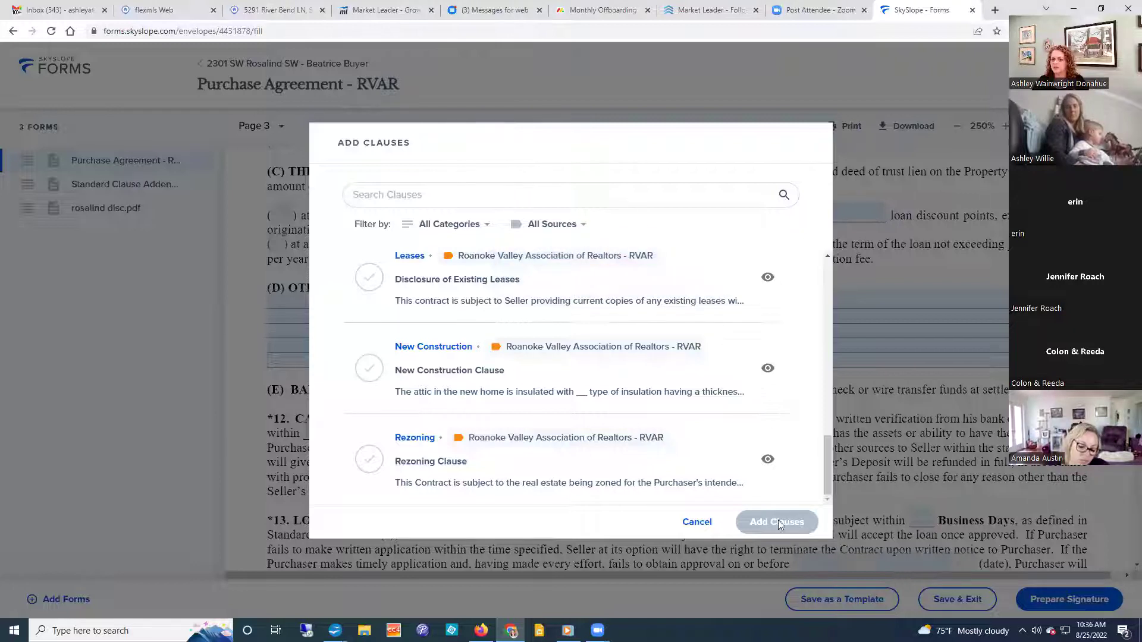
left_click(698, 522)
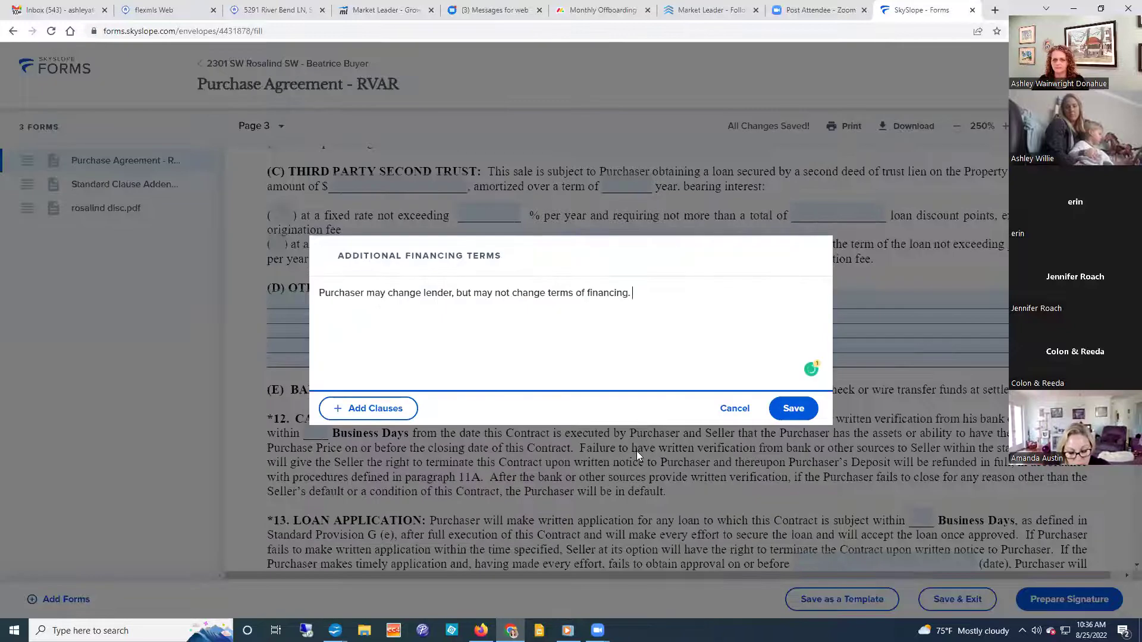
left_click(793, 408)
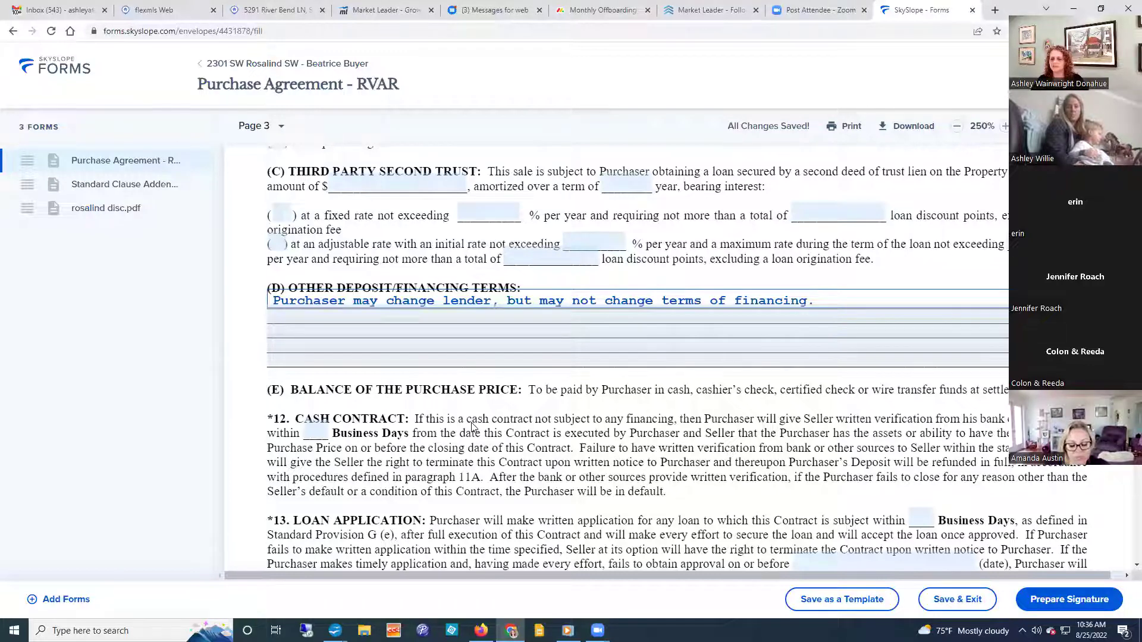
Review pages 4–8, leave section 28 Additional Terms empty, and continue into the Standard Clause Addendum.
scroll(472, 426, "down", 10)
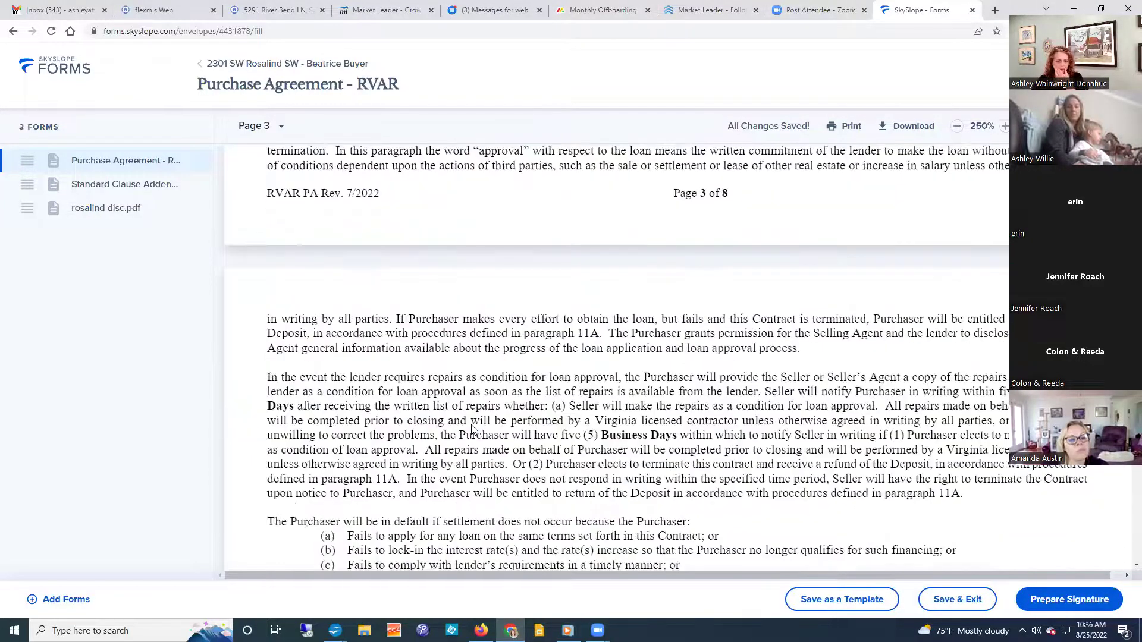
scroll(474, 429, "down", 15)
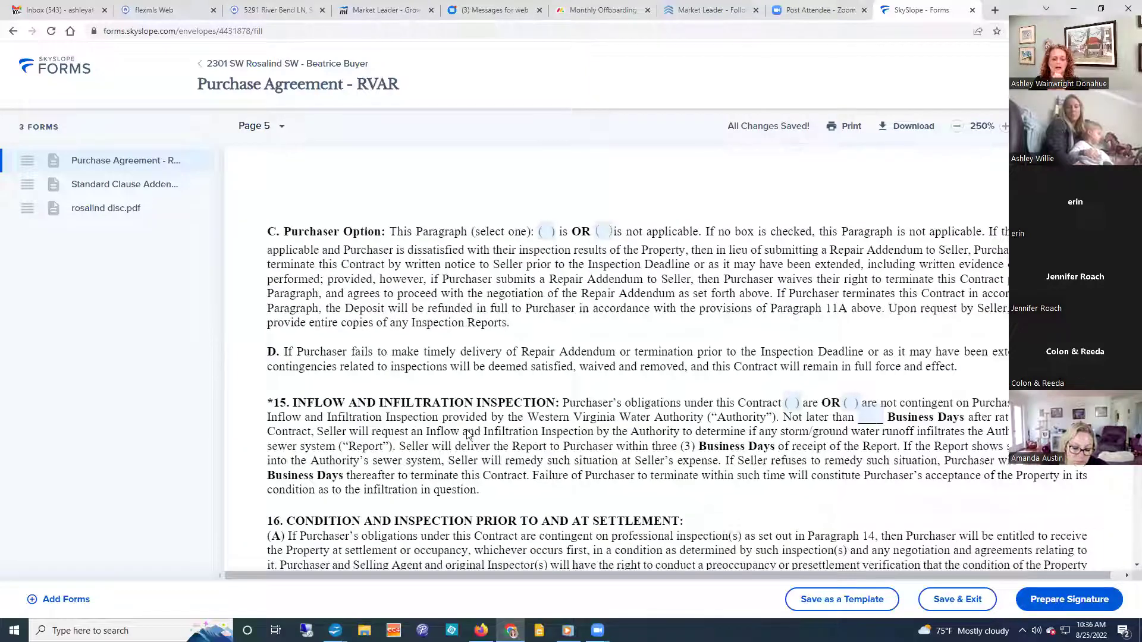
scroll(467, 434, "down", 15)
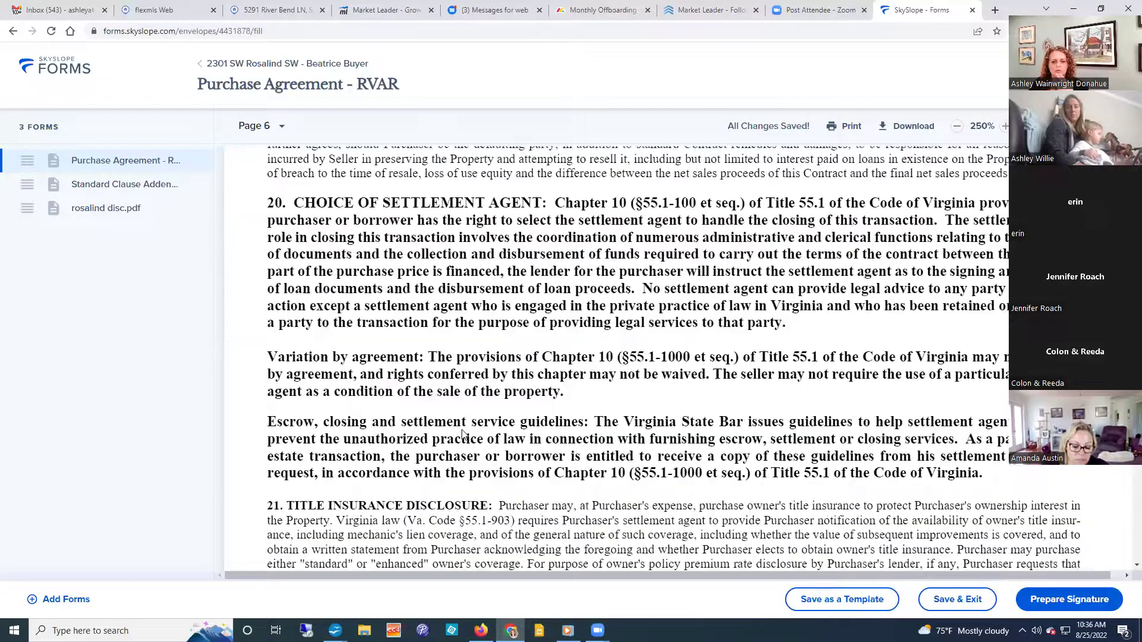
scroll(461, 431, "down", 15)
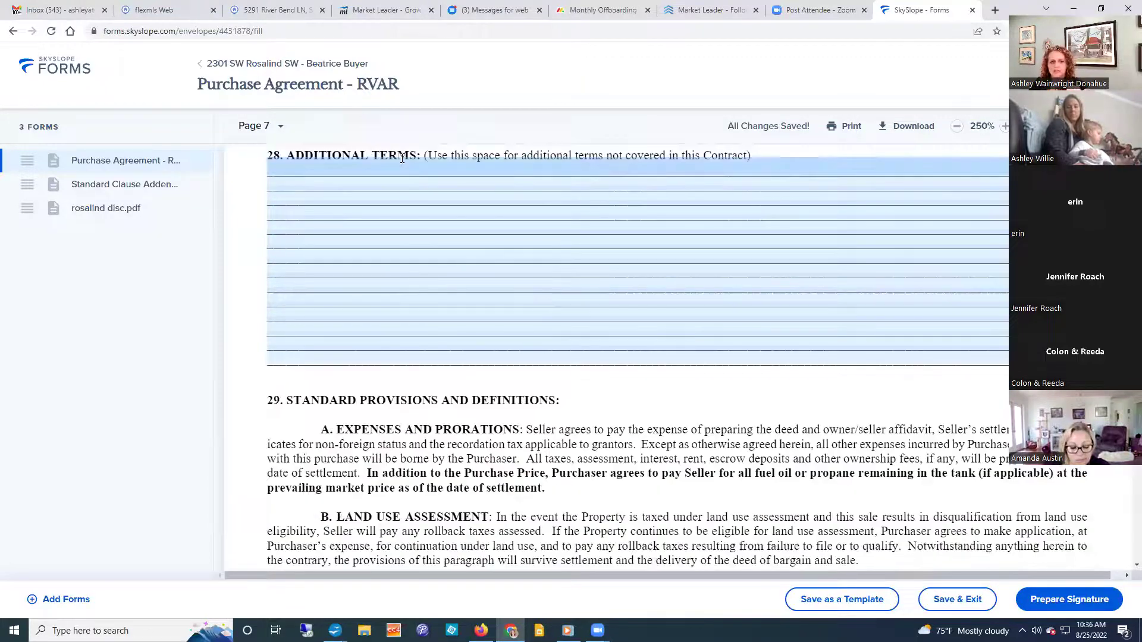
left_click(398, 167)
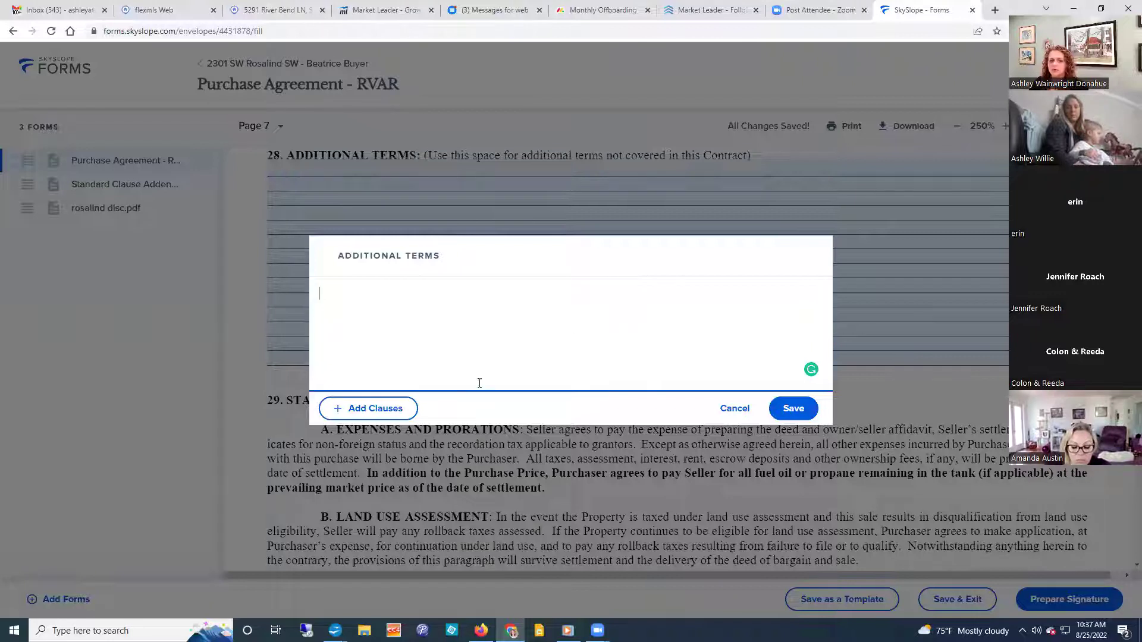
left_click(728, 411)
scroll(637, 406, "down", 20)
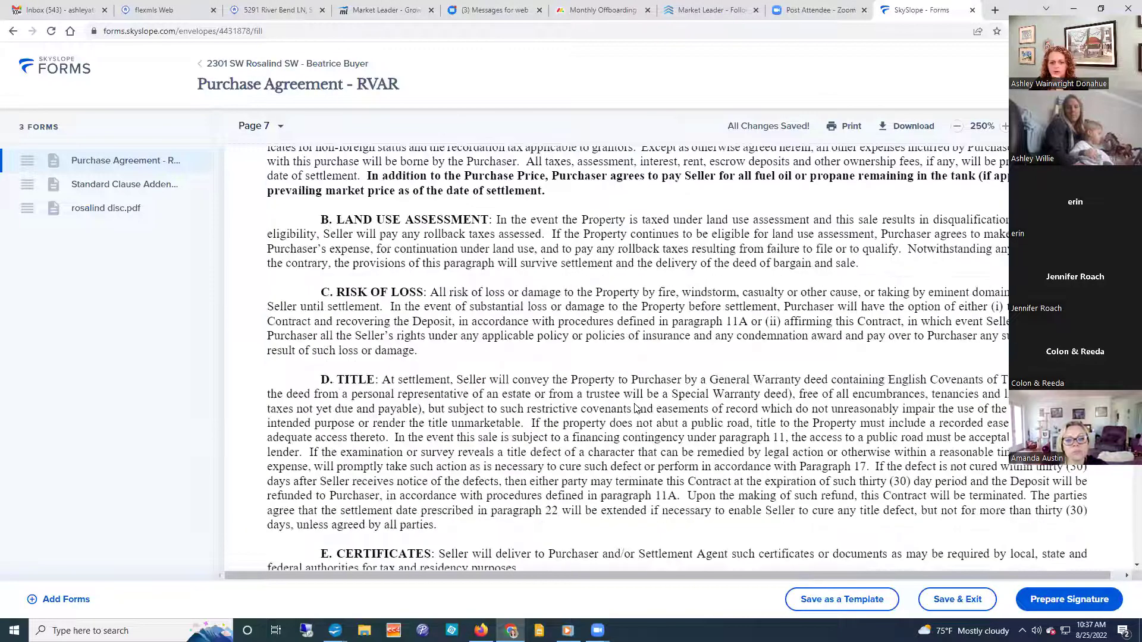
scroll(632, 403, "down", 20)
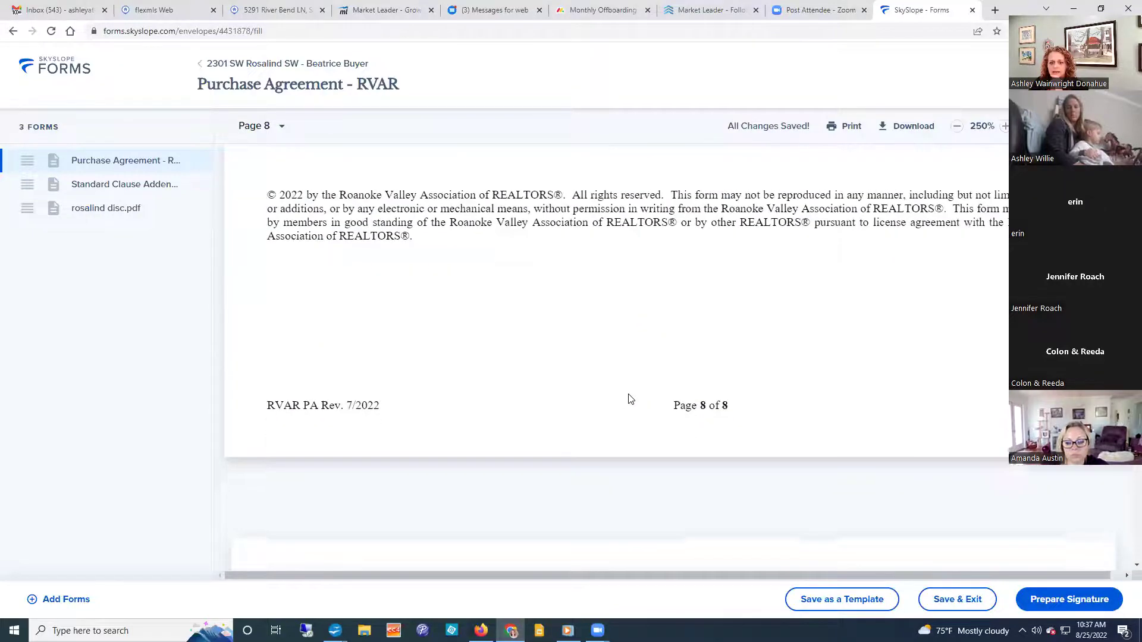
scroll(628, 394, "down", 4)
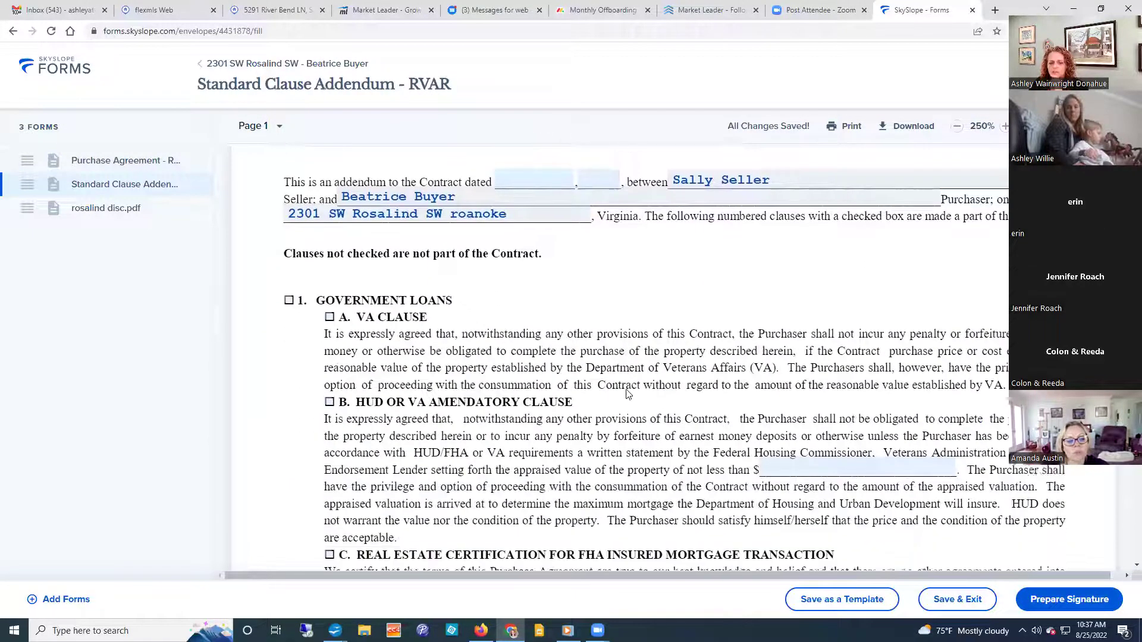
Clear the Consummation address's street, city, state, postal code and county, then discard those edits.
scroll(627, 393, "down", 6)
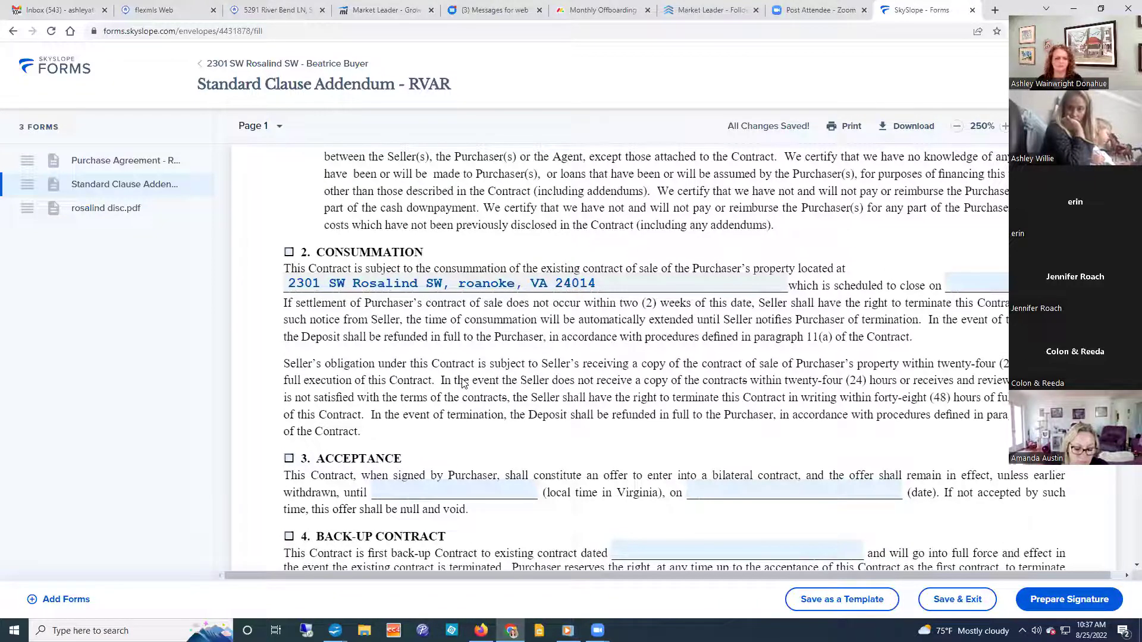
left_click(606, 281)
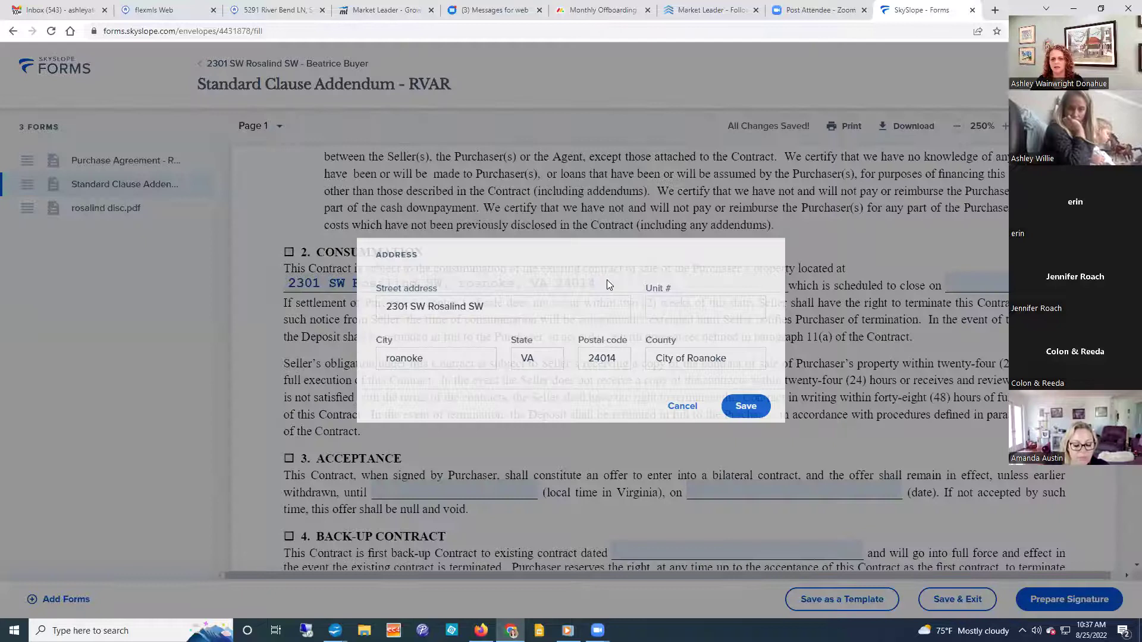
left_click(484, 305)
left_click_drag(484, 305, 225, 300)
key("BackSpace")
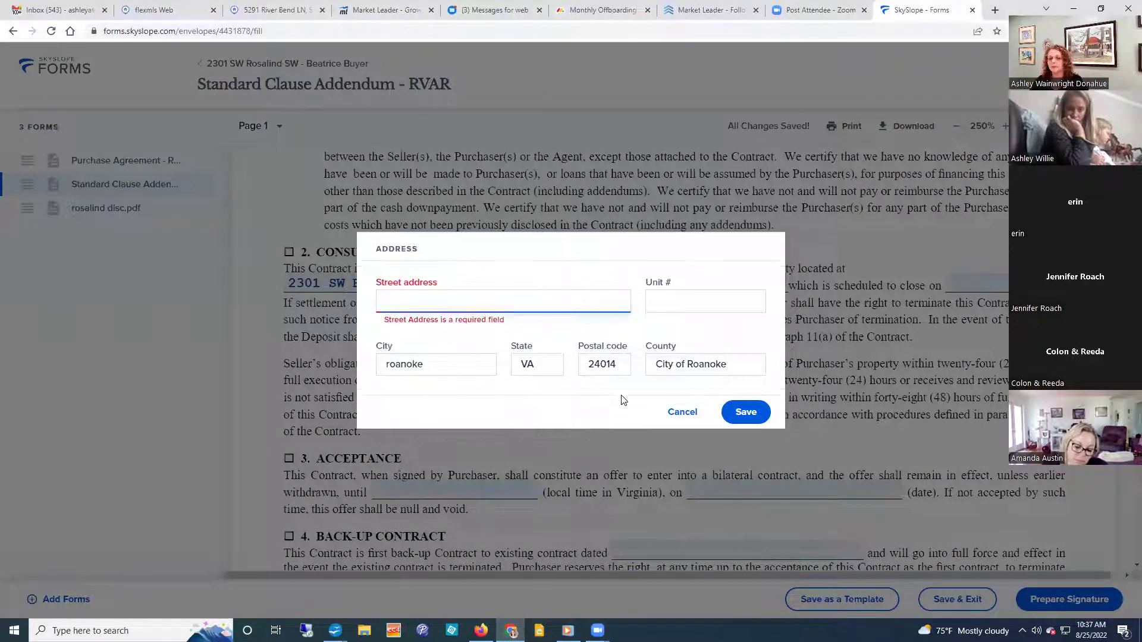
left_click(470, 372)
key("BackSpace")
key("BackSpace")
key("BackSpace")
key("BackSpace")
key("BackSpace")
key("BackSpace")
key("BackSpace")
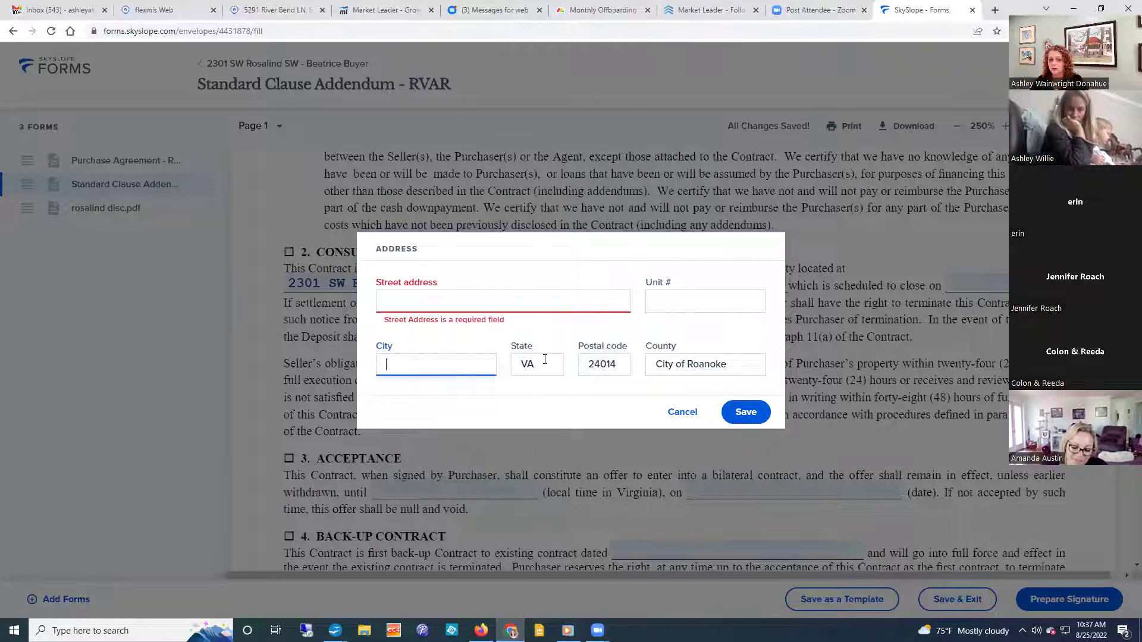
left_click(544, 359)
key("BackSpace")
key("BackSpace")
left_click(618, 364)
key("BackSpace")
key("BackSpace")
key("BackSpace")
key("BackSpace")
key("BackSpace")
left_click(743, 352)
key("BackSpace")
key("BackSpace")
key("BackSpace")
key("BackSpace")
key("BackSpace")
key("BackSpace")
key("BackSpace")
key("BackSpace")
key("BackSpace")
key("BackSpace")
key("BackSpace")
key("BackSpace")
key("BackSpace")
key("BackSpace")
key("BackSpace")
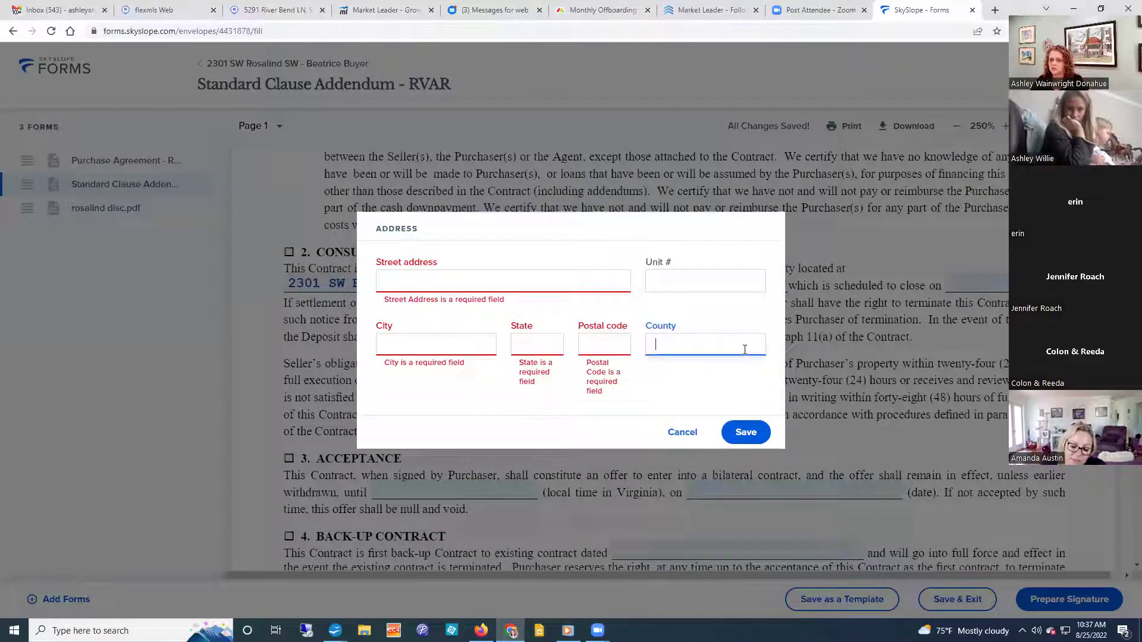
left_click(754, 434)
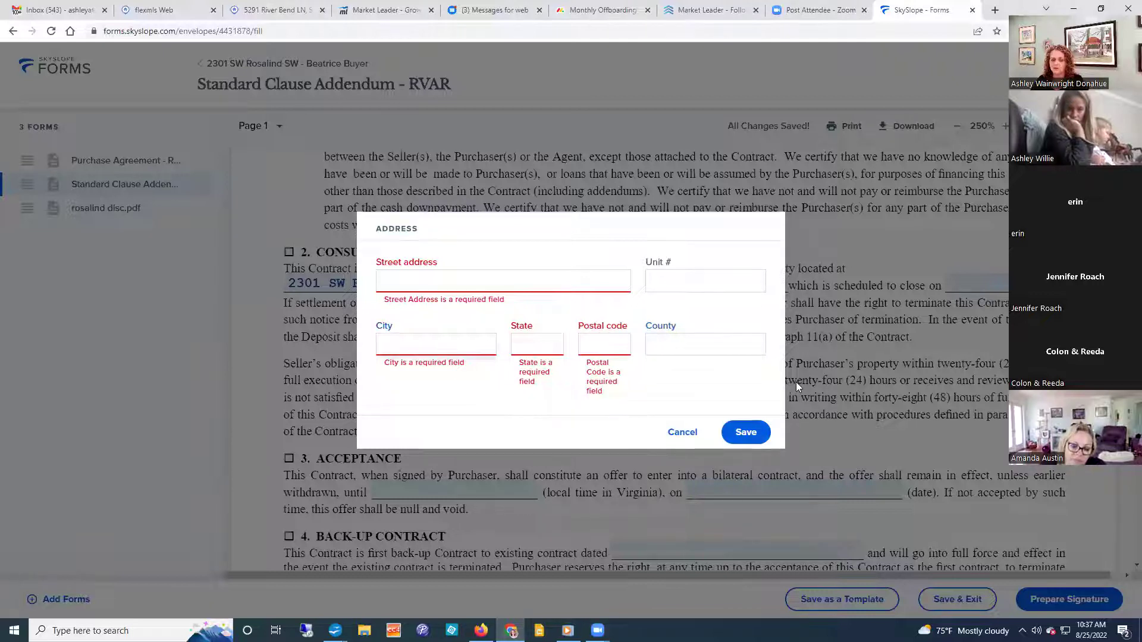
left_click(683, 433)
Replace the Consummation street address with 1 and save it.
left_click(585, 285)
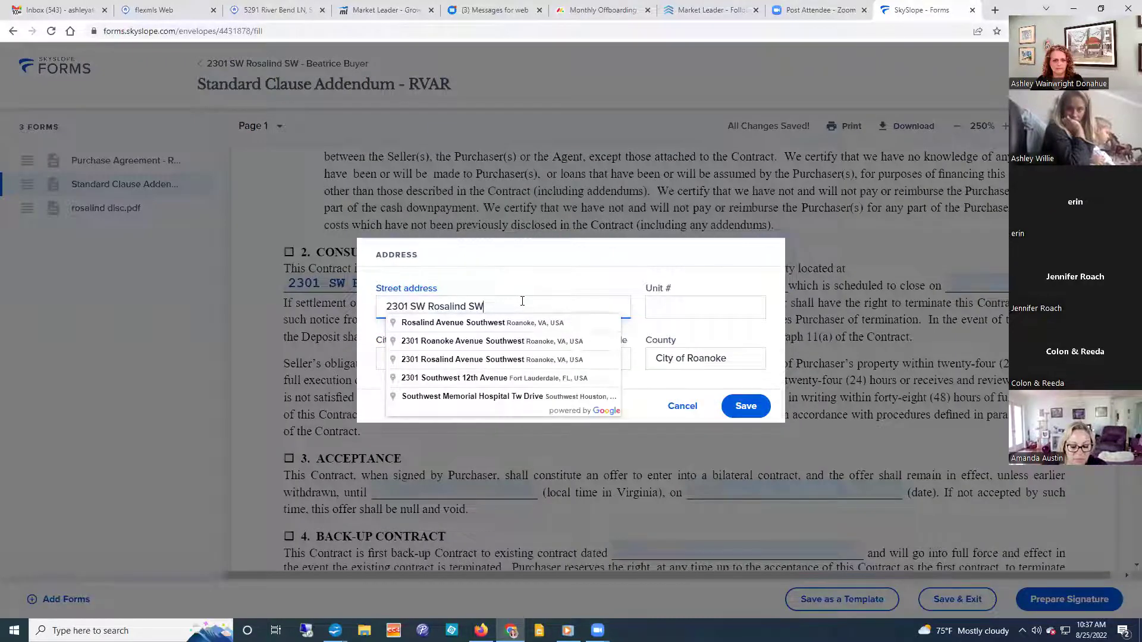
left_click_drag(522, 301, 64, 281)
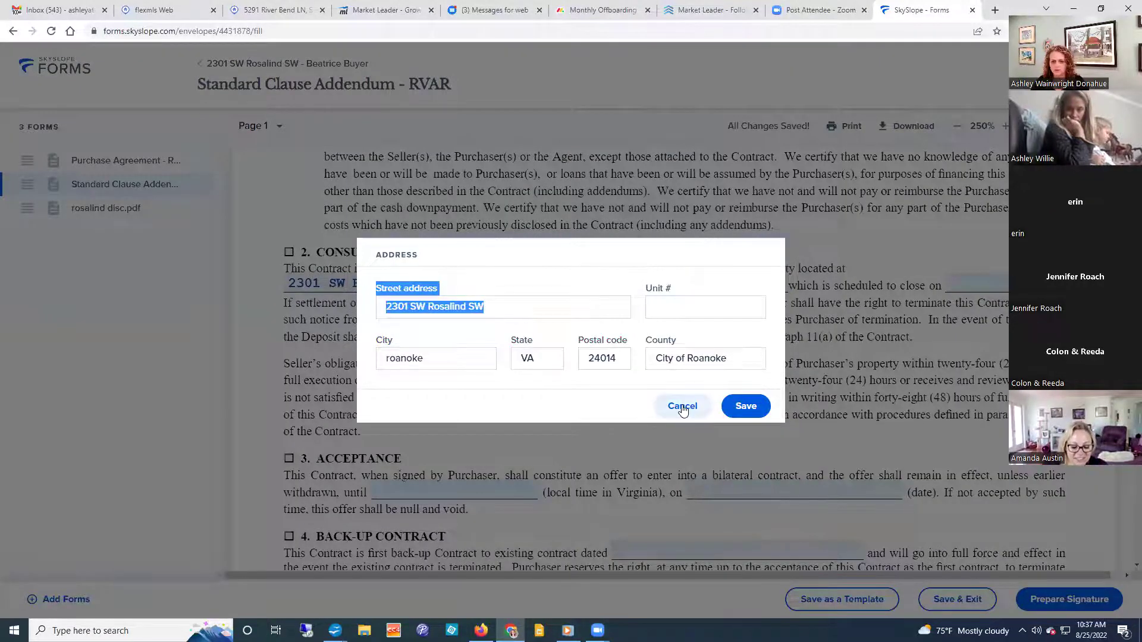
left_click(682, 405)
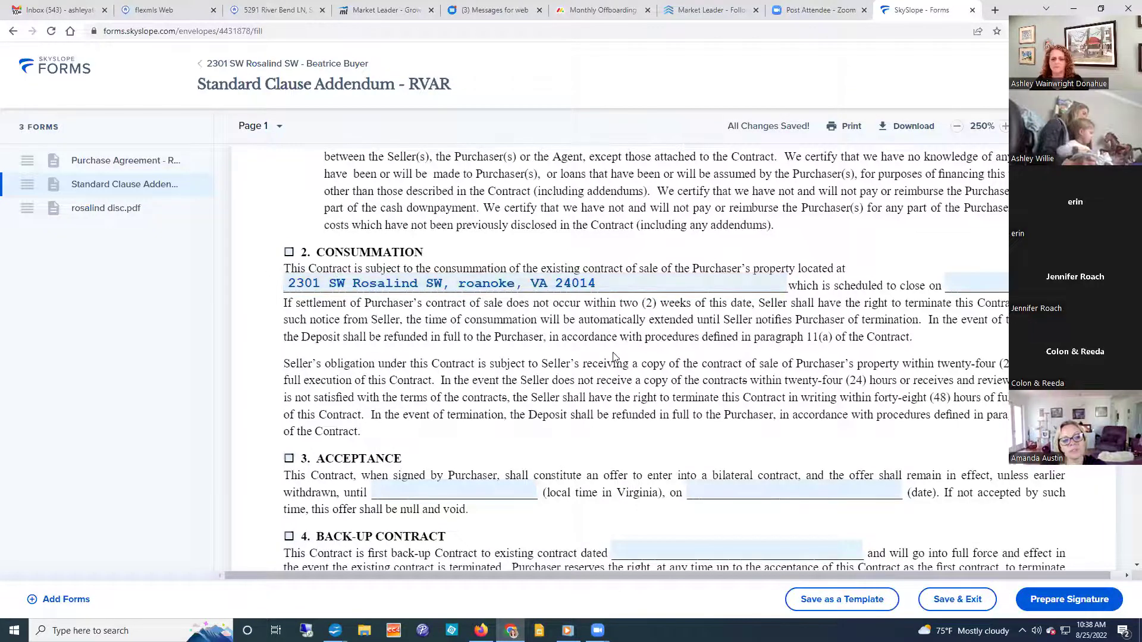
left_click(608, 283)
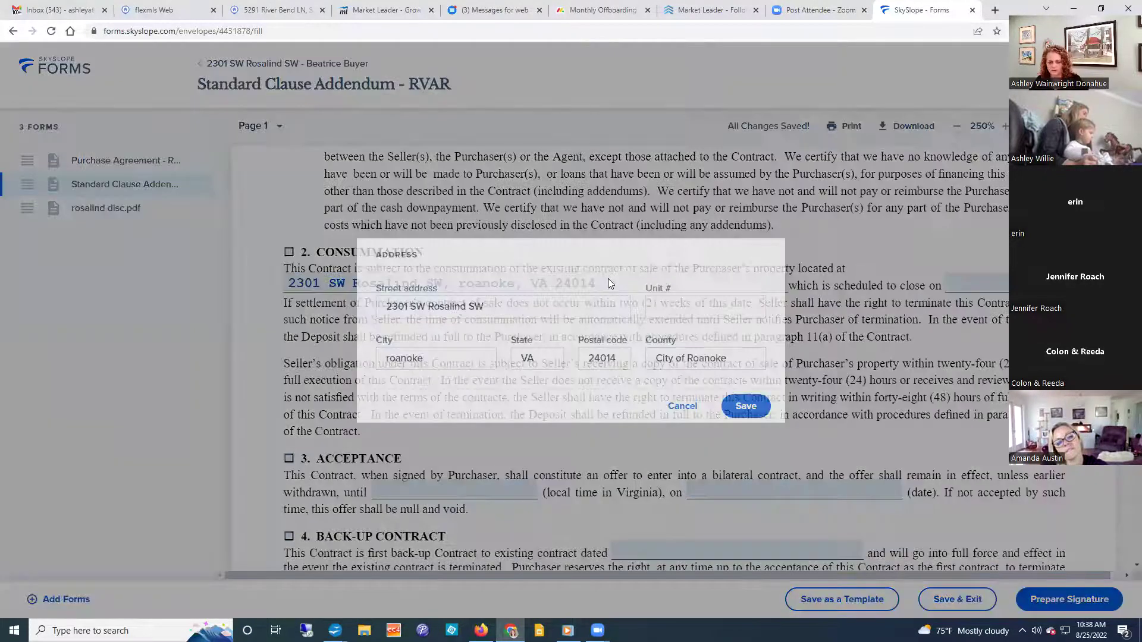
key("ctrl+shift+Left")
key("ctrl+shift+Left")
key("ctrl+shift+Left")
key("ctrl+shift+Left")
key("BackSpace")
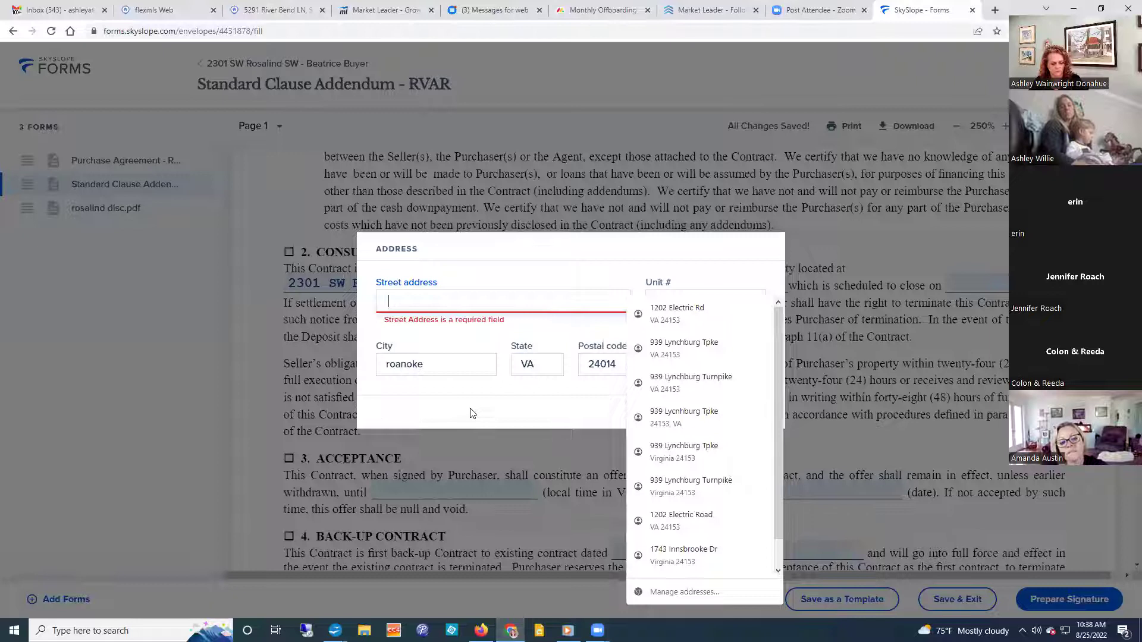
type("1")
left_click(741, 405)
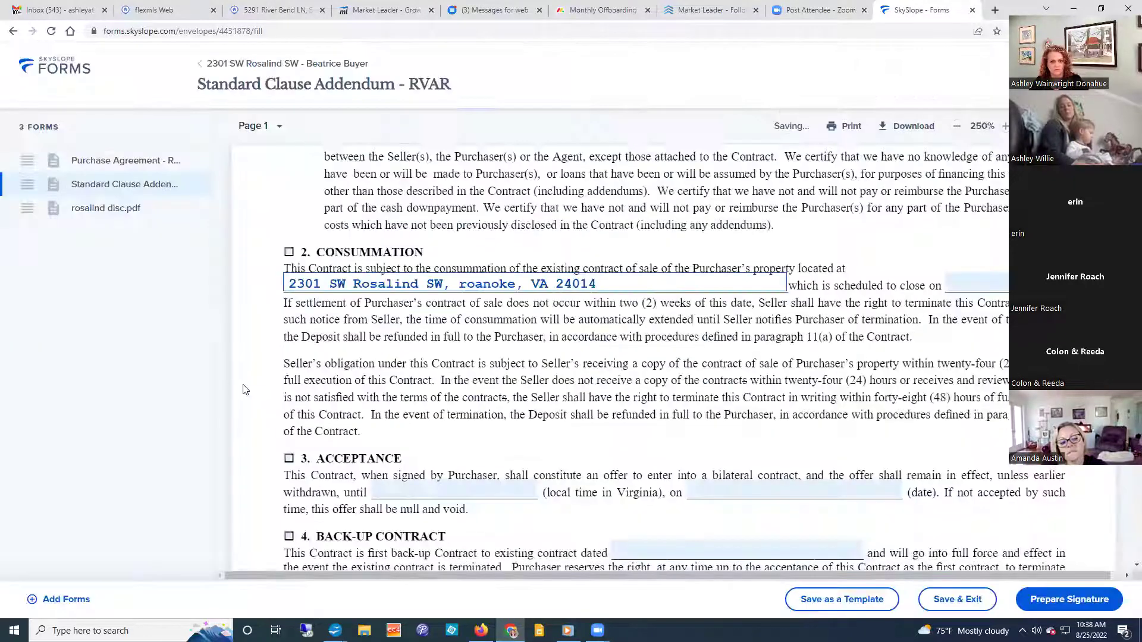
Erase the address's city, state and postal code, then cancel the editor.
left_click(461, 287)
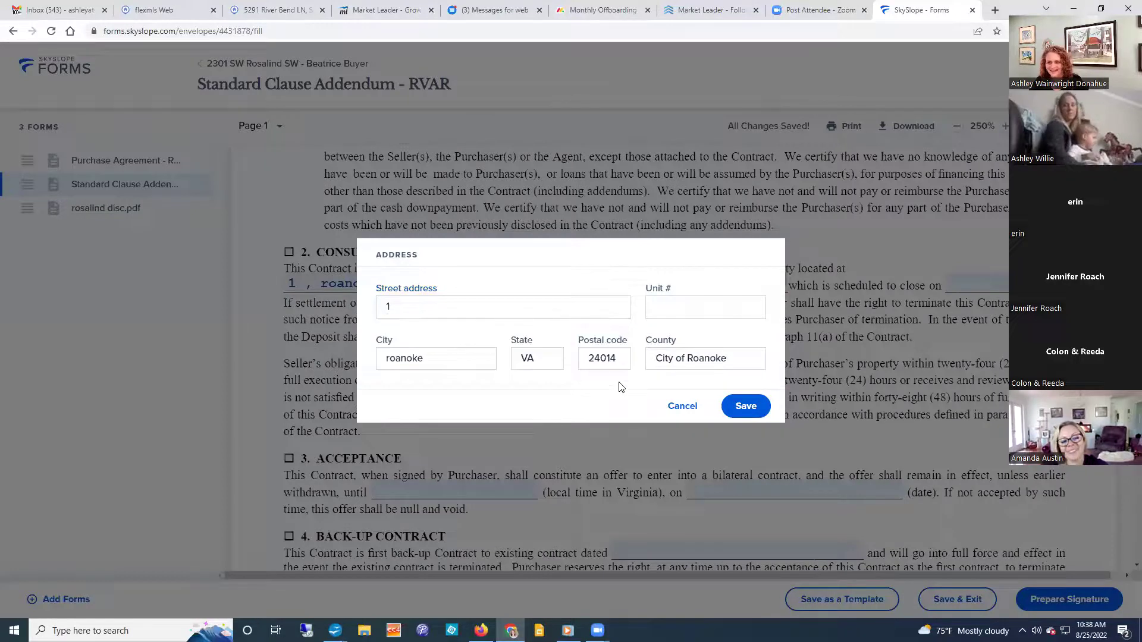
double_click(467, 365)
key("BackSpace")
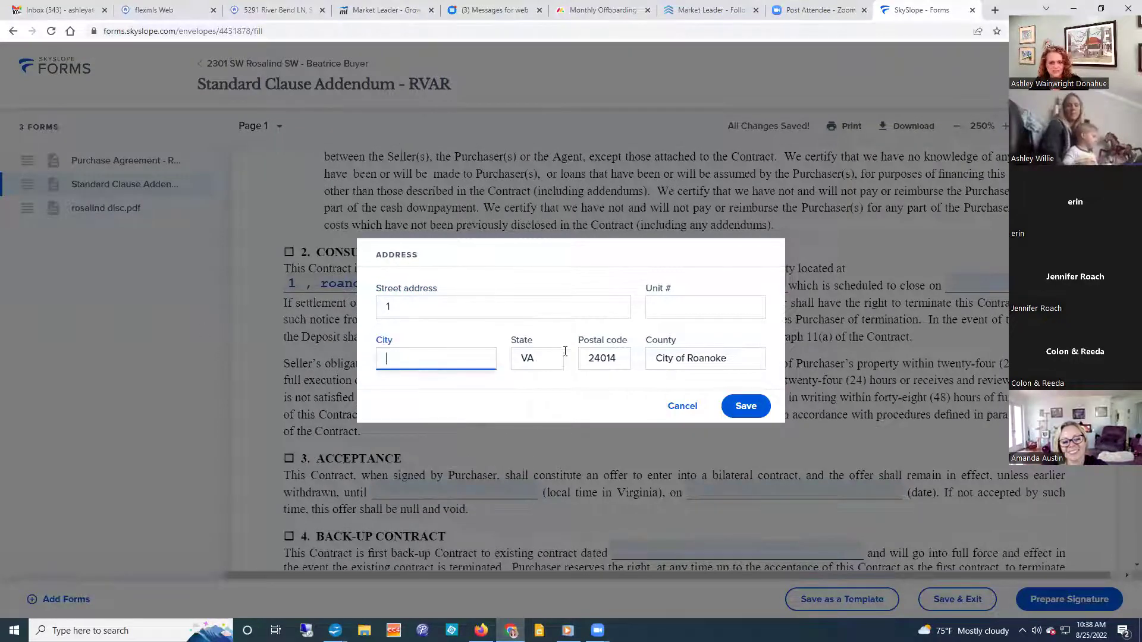
left_click(547, 363)
key("BackSpace")
key("BackSpace")
left_click(627, 351)
key("BackSpace")
key("BackSpace")
key("BackSpace")
key("BackSpace")
key("BackSpace")
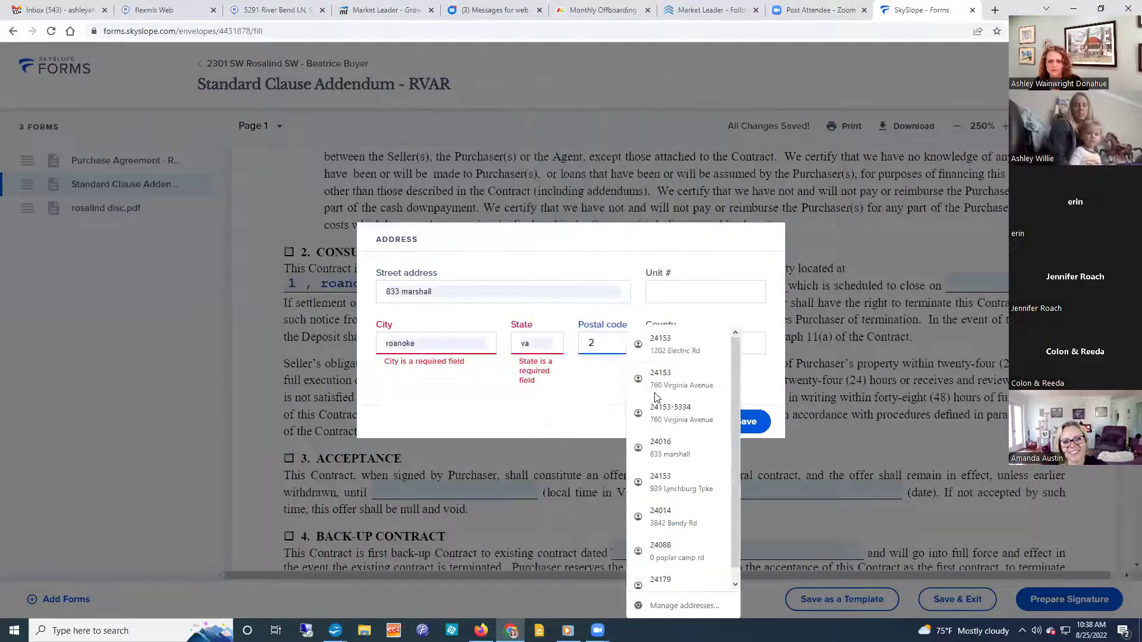
left_click(671, 427)
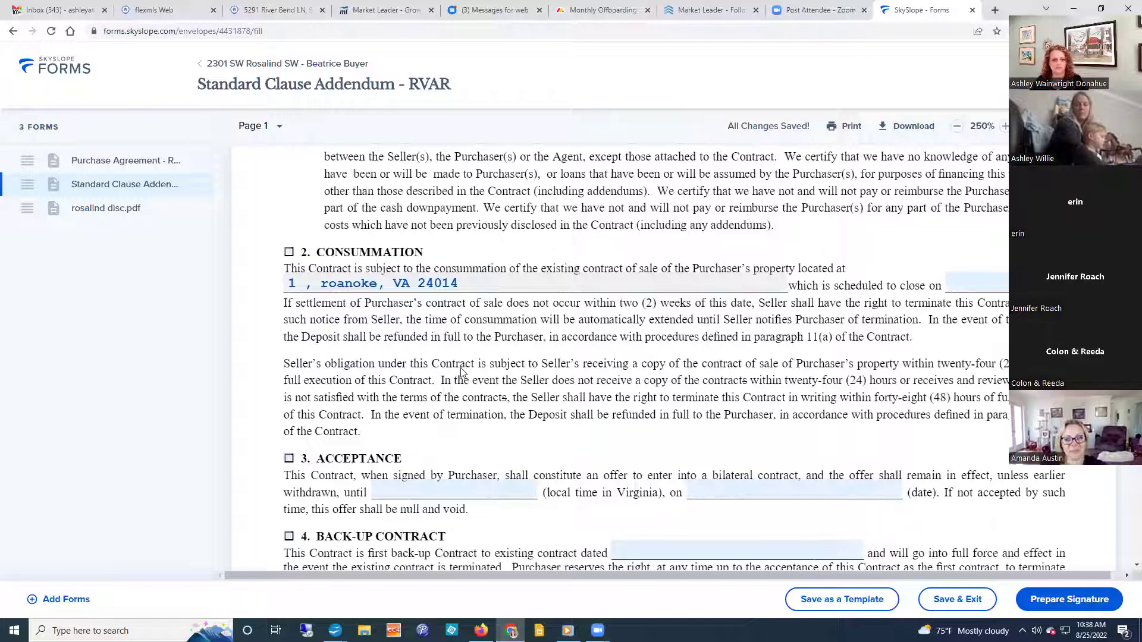
Scroll past the Standard Clause Addendum to rosalind disc.pdf's Purchaser and Date lines.
scroll(462, 373, "down", 12)
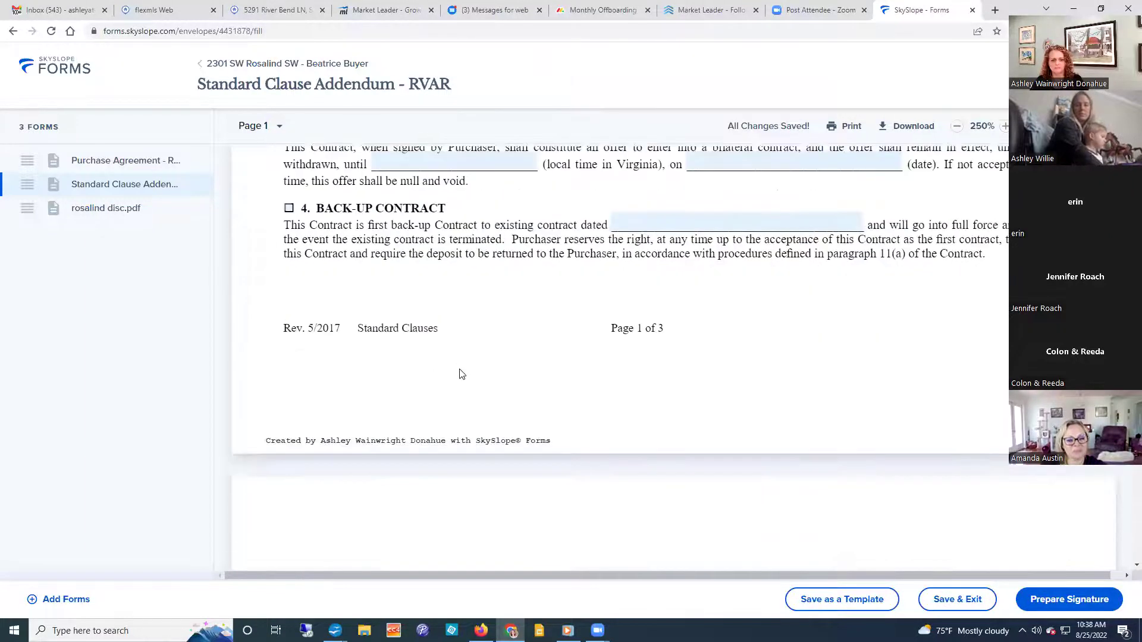
scroll(461, 373, "down", 15)
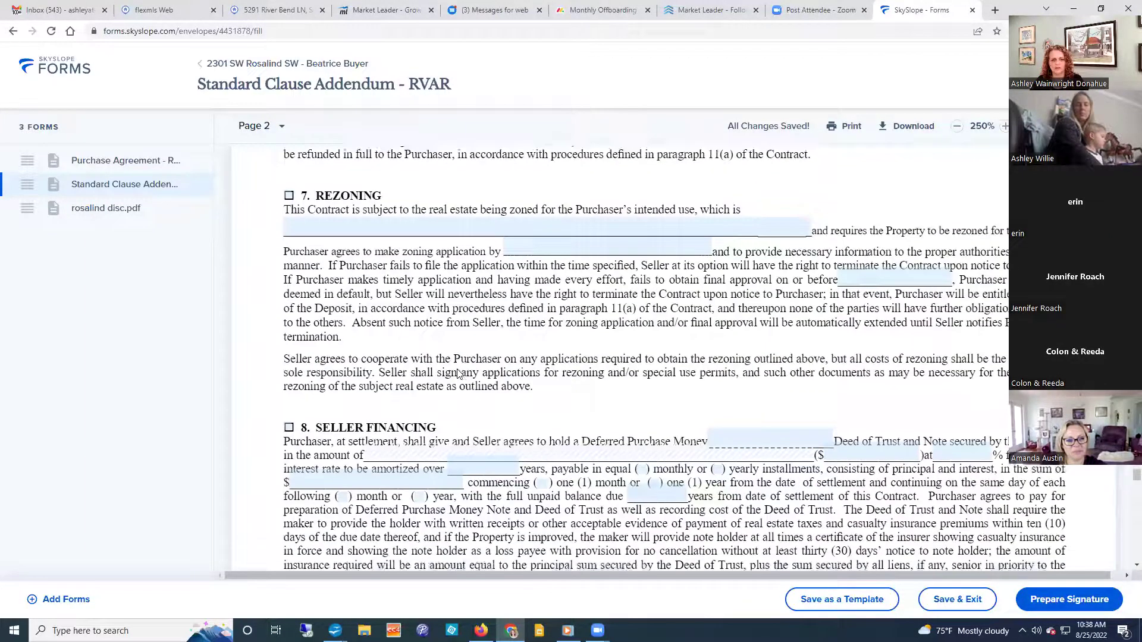
scroll(455, 374, "down", 15)
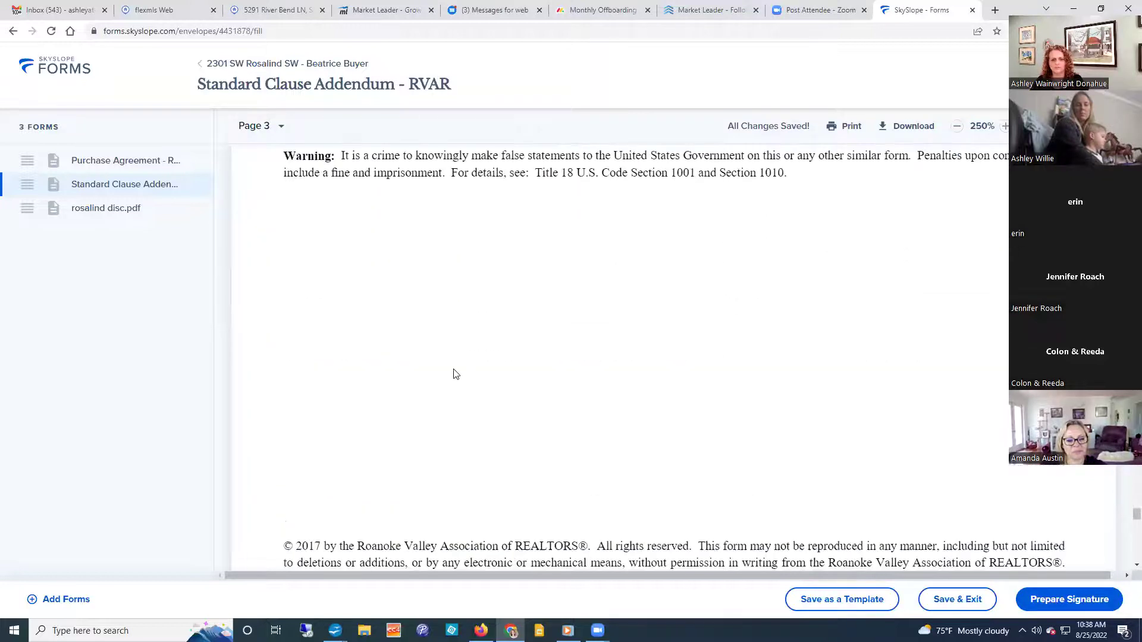
scroll(455, 373, "down", 15)
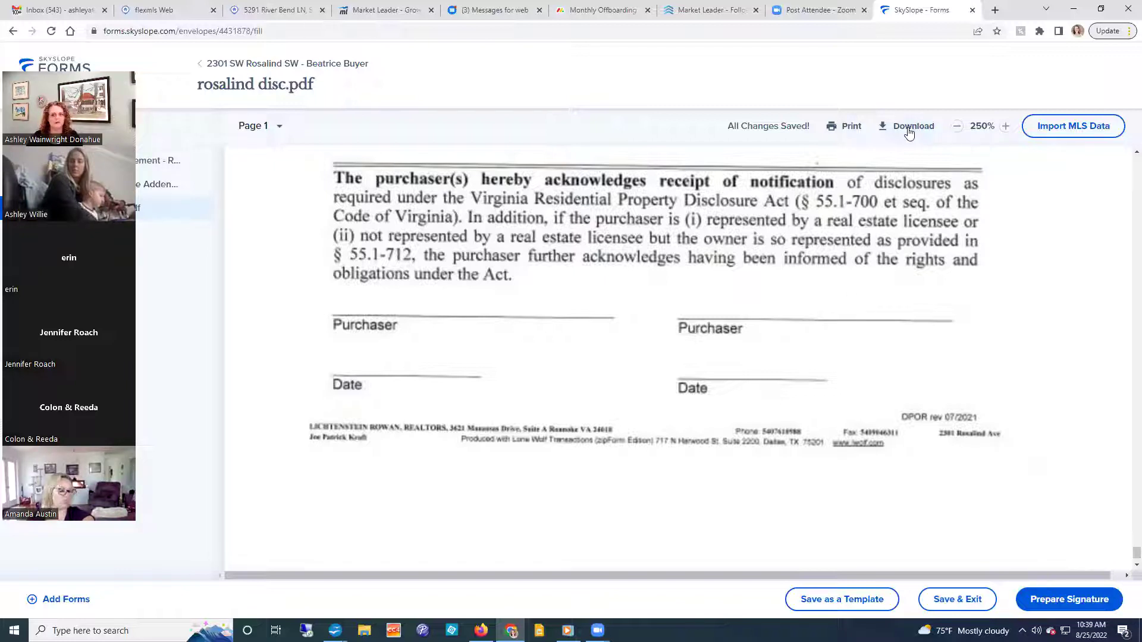
Cancel the print job, then start Prepare Signature to create the buyer's envelope.
left_click(847, 131)
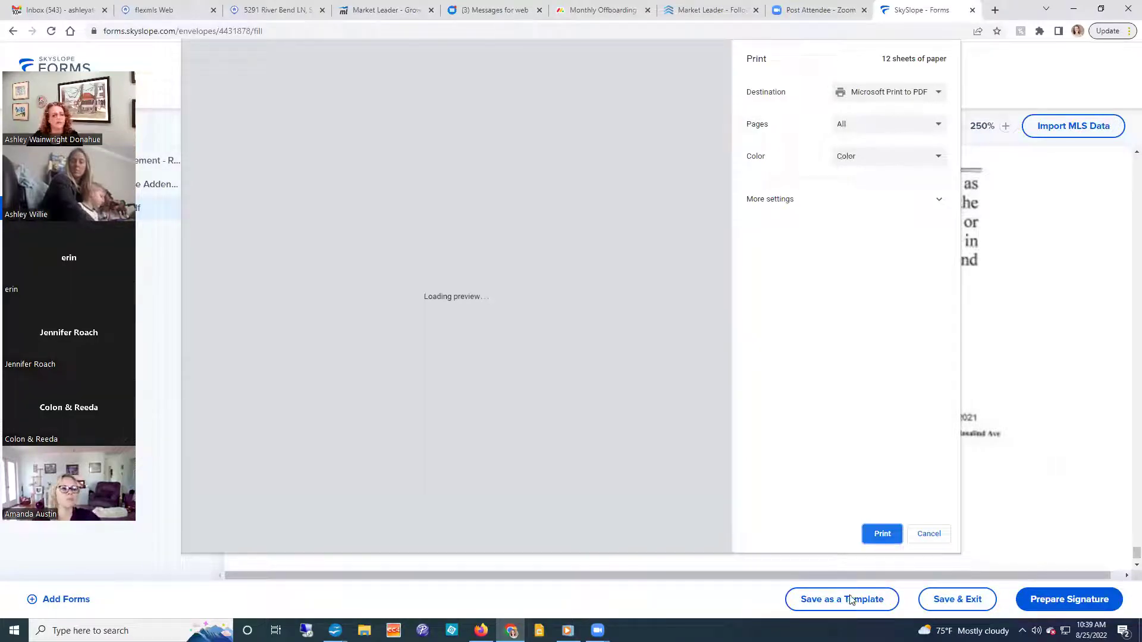
left_click(931, 537)
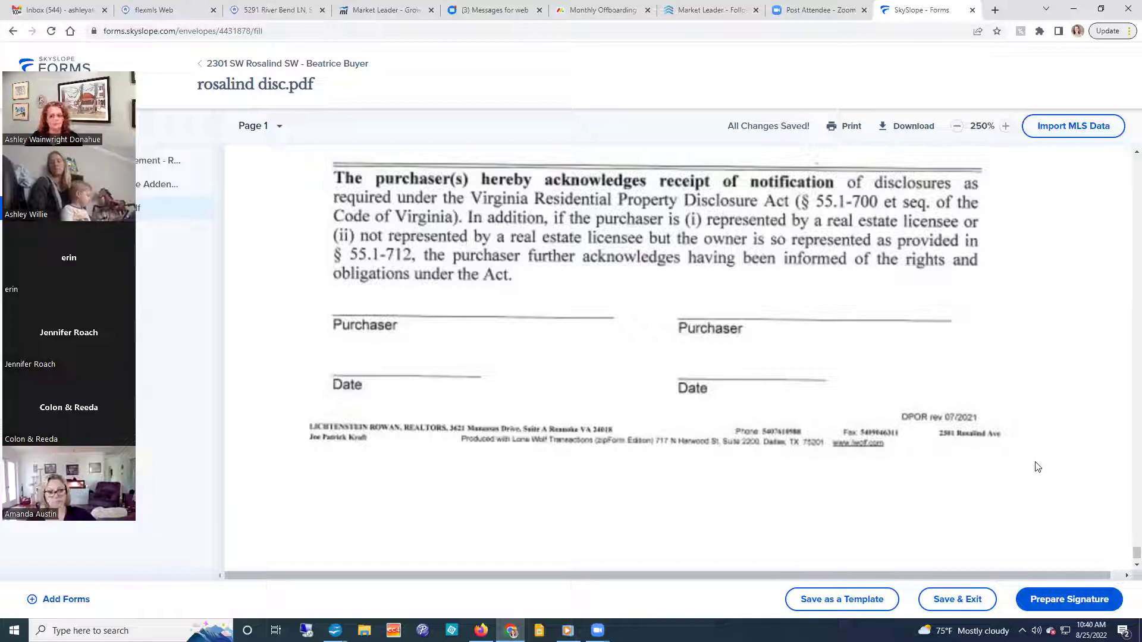
left_click(1084, 603)
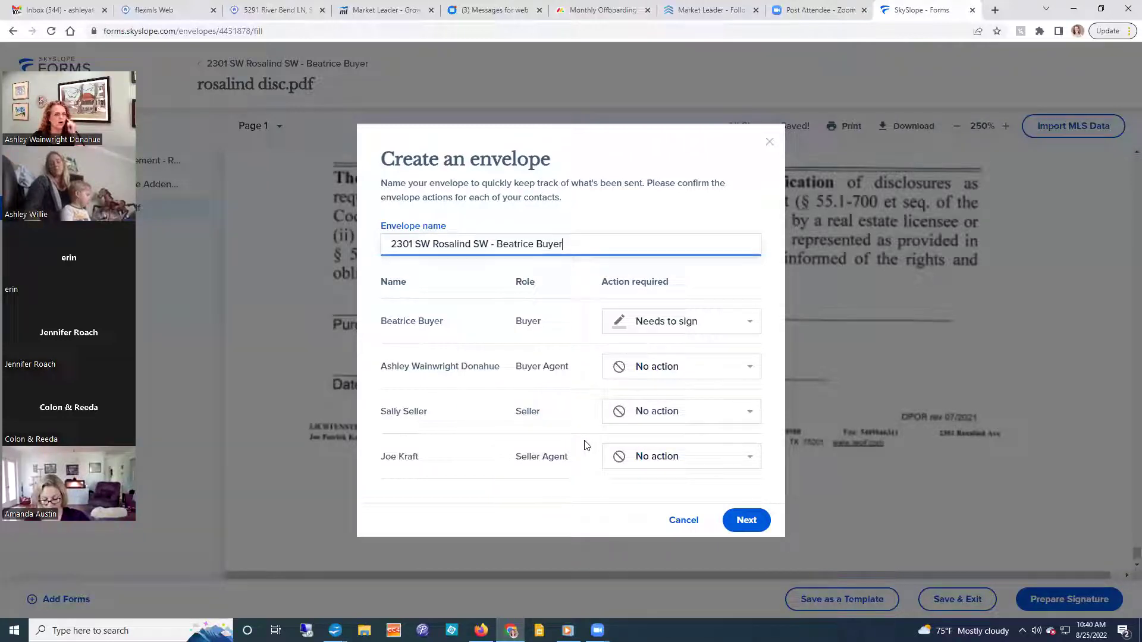
Set the Buyer Agent's action to Needs to sign and continue into DigiSign.
left_click(686, 370)
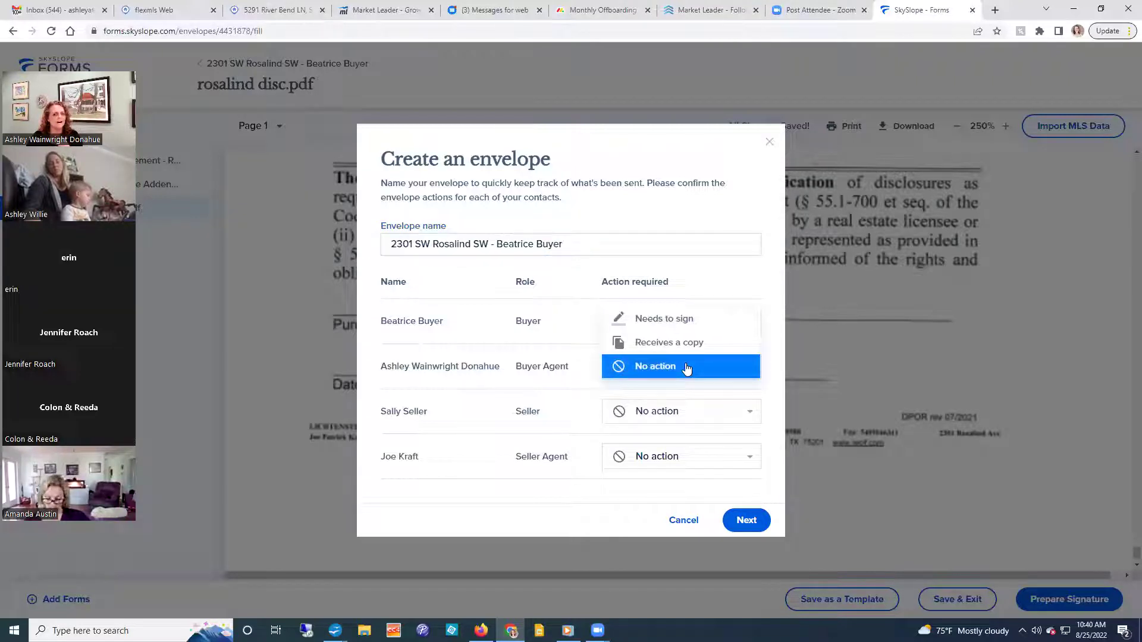
left_click(666, 322)
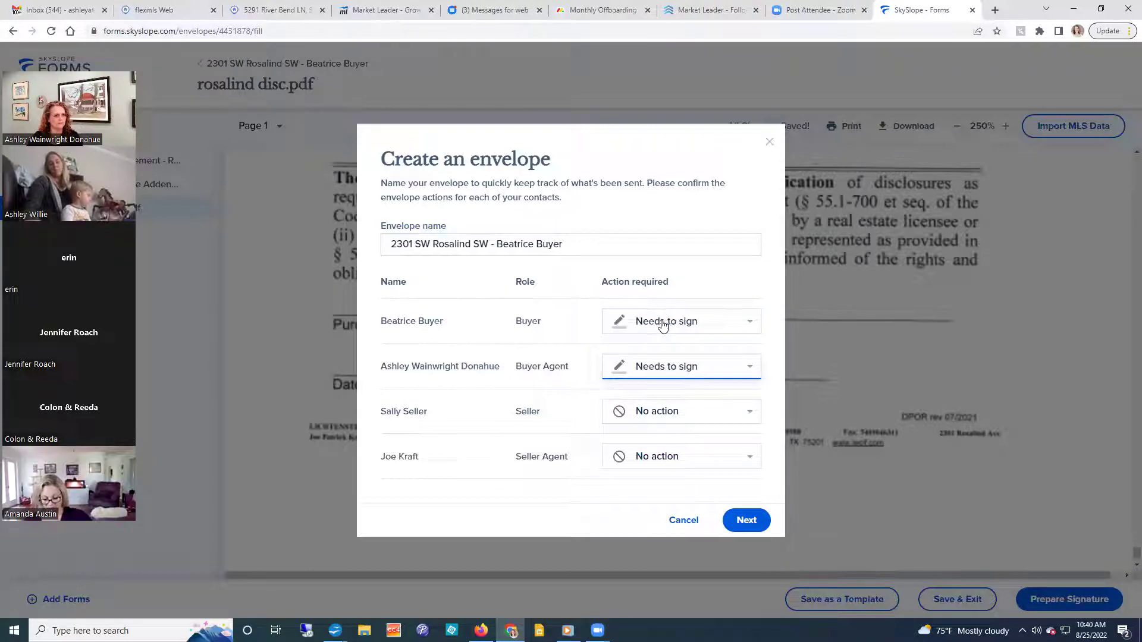
left_click(707, 375)
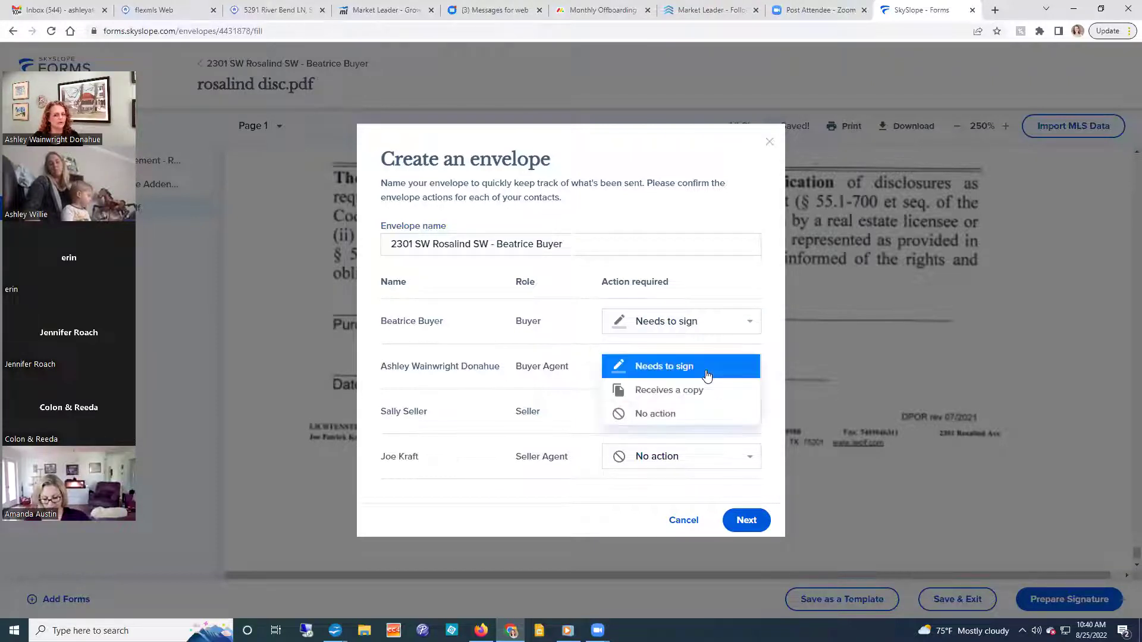
left_click(685, 371)
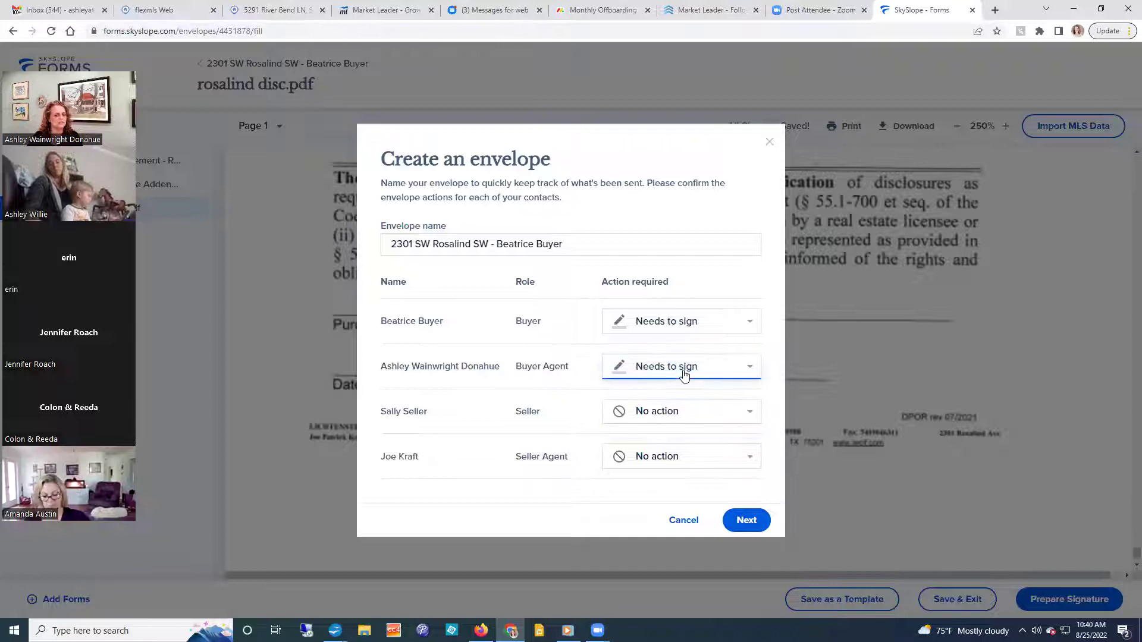
left_click(747, 520)
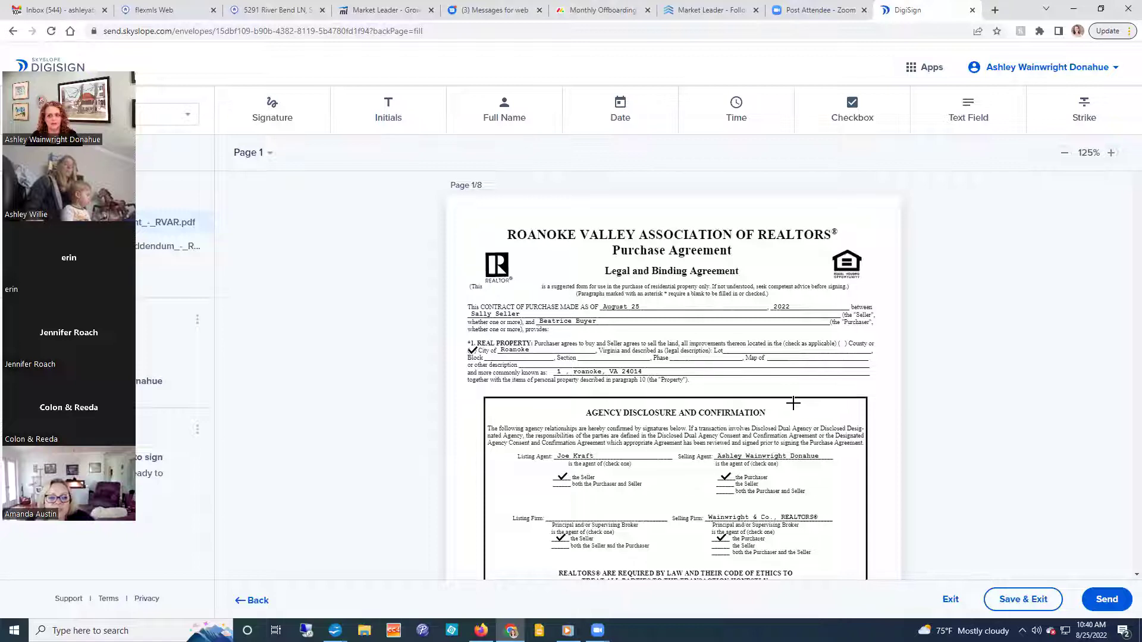
Choose the Checkbox then Text Field tool and scroll to the Purchase Agreement's Purchaser signature lines.
scroll(793, 403, "down", 2)
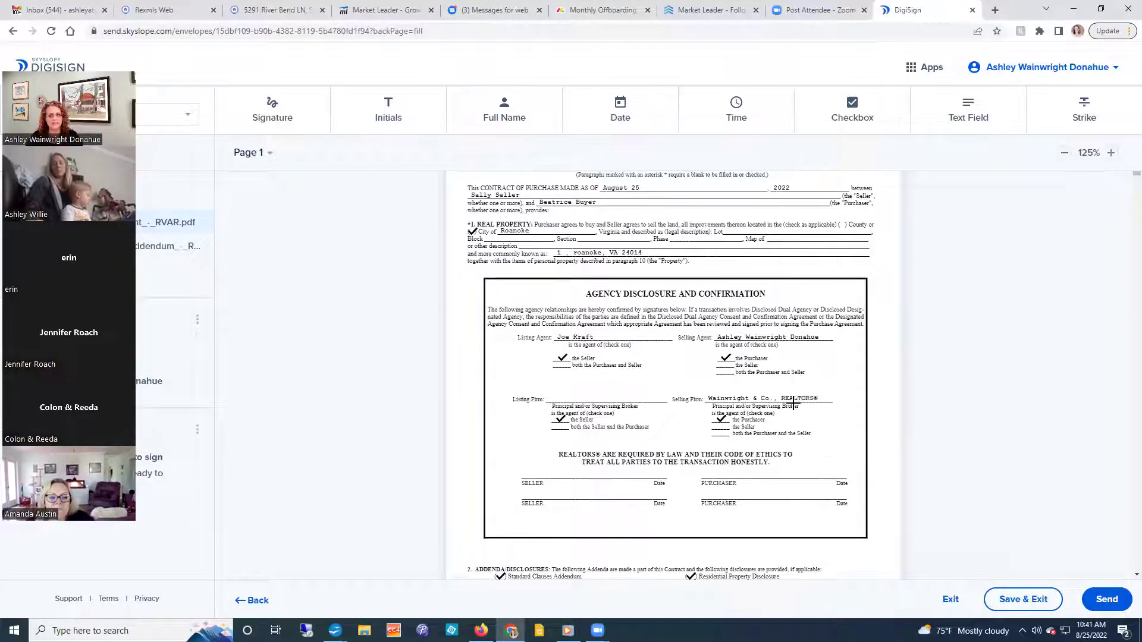
scroll(793, 403, "down", 5)
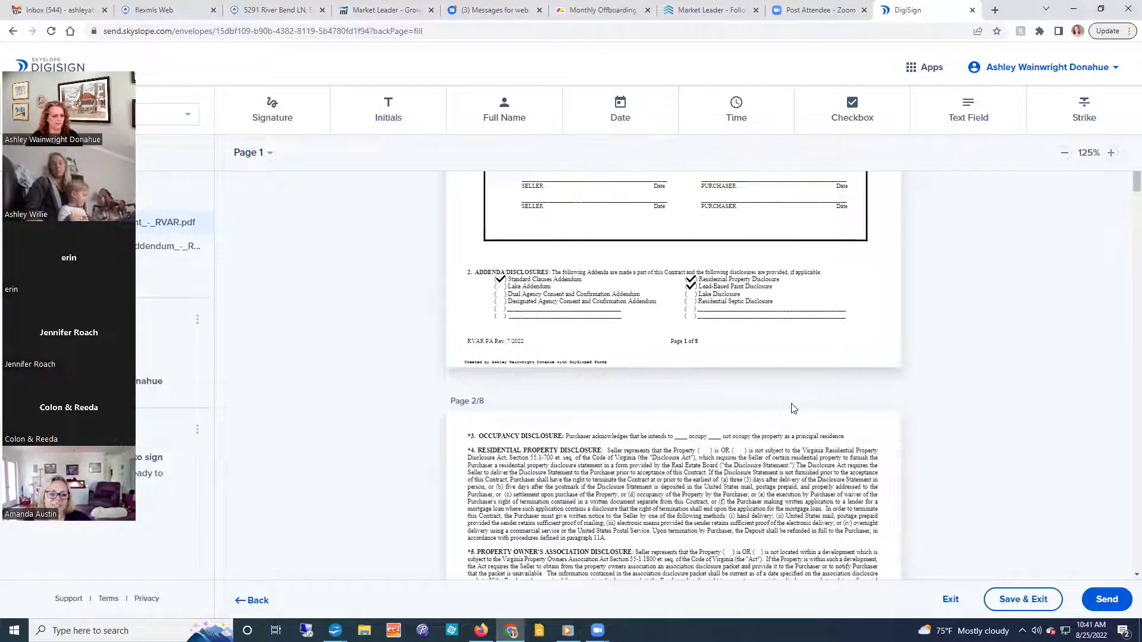
scroll(794, 408, "up", 2)
scroll(793, 409, "up", 5)
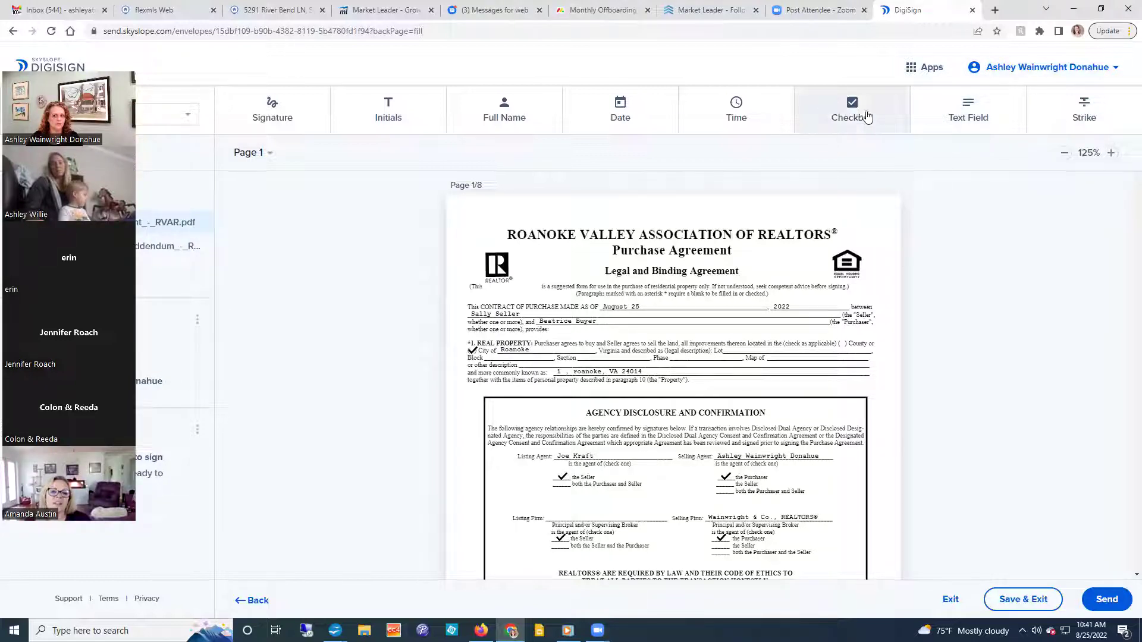
left_click(821, 117)
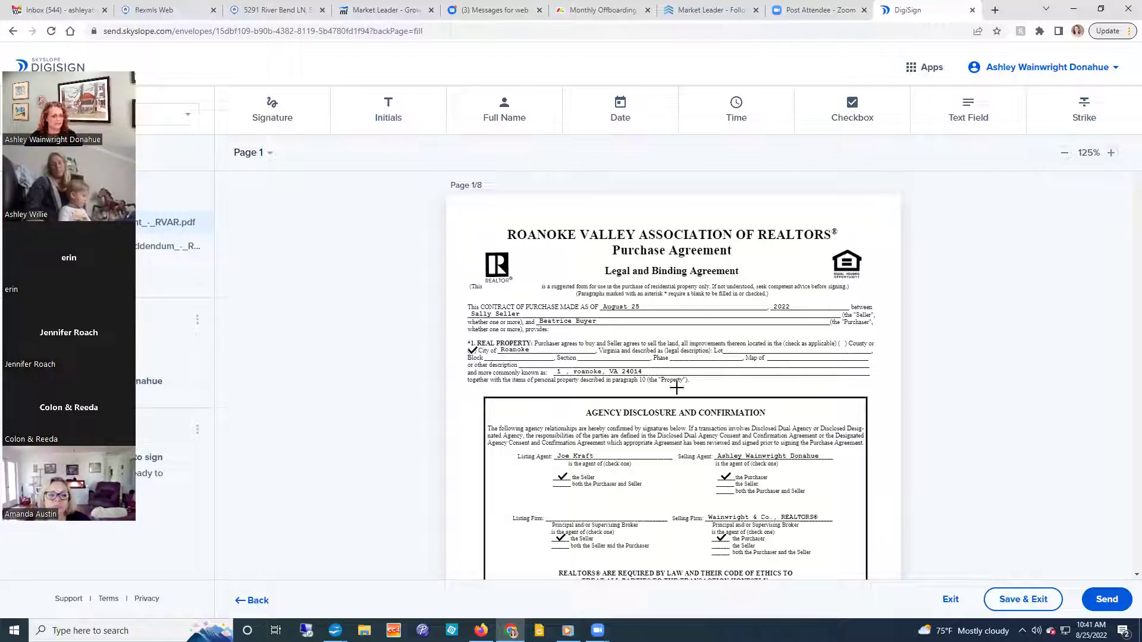
left_click(970, 115)
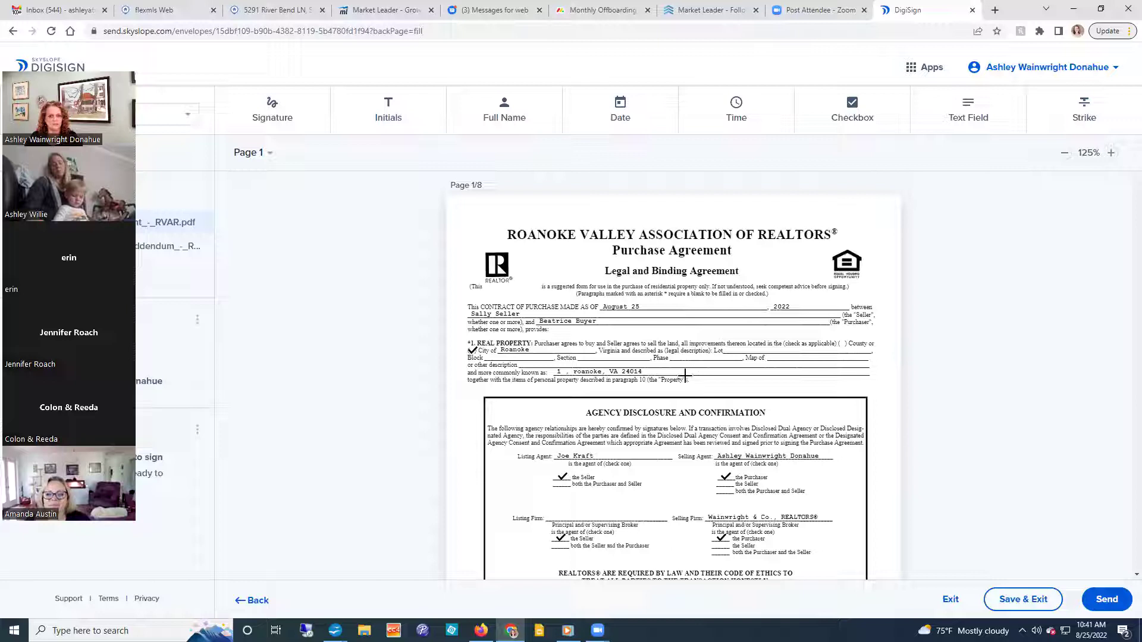
scroll(635, 380, "down", 1)
scroll(636, 381, "down", 1)
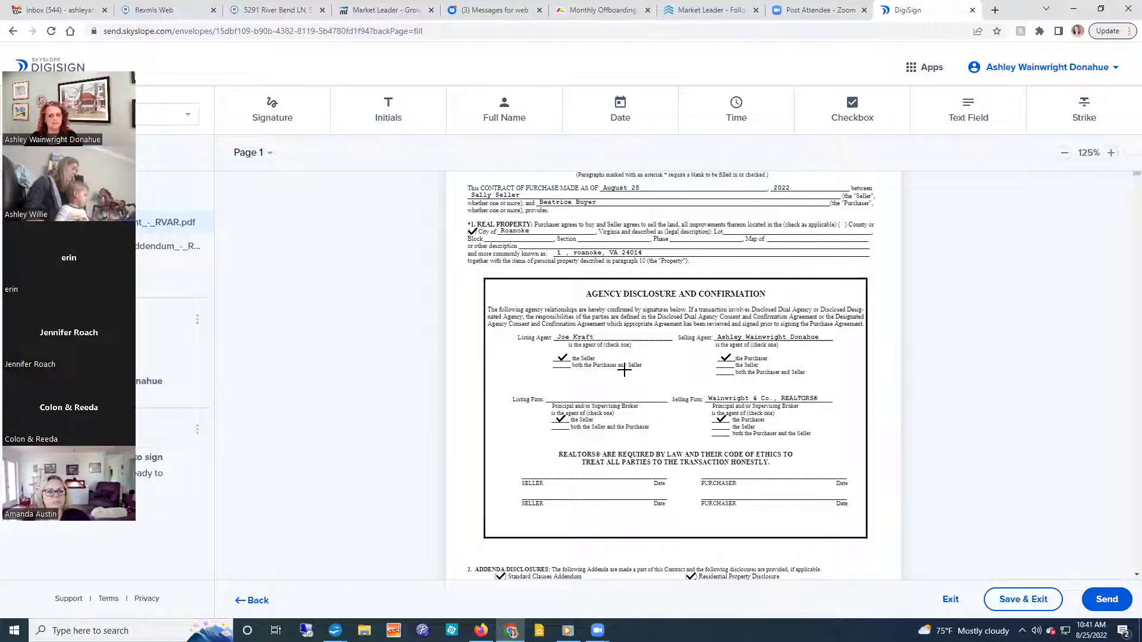
scroll(624, 370, "down", 3)
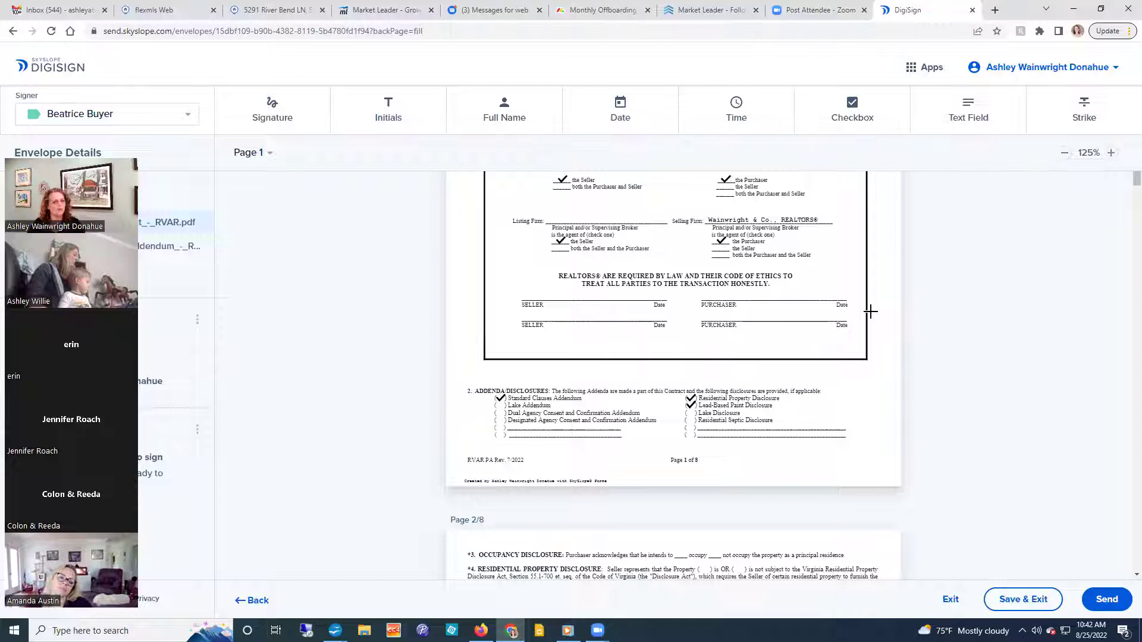
With Beatrice Buyer as signer, place a signature block on page 1's first Purchaser line, with a date block beside it.
left_click(123, 120)
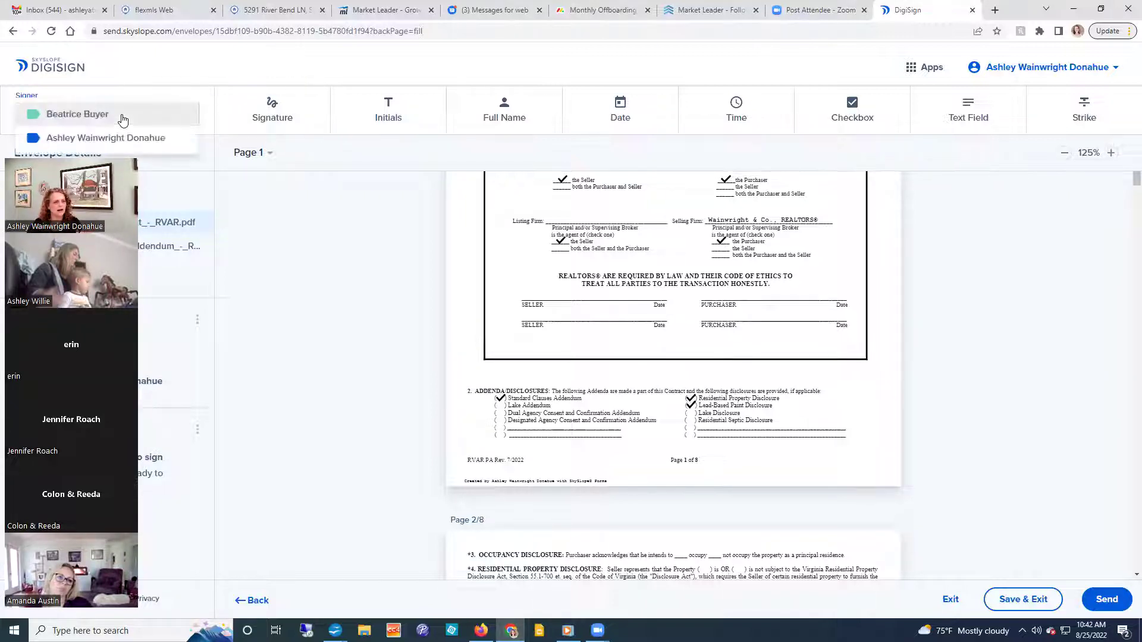
left_click(122, 118)
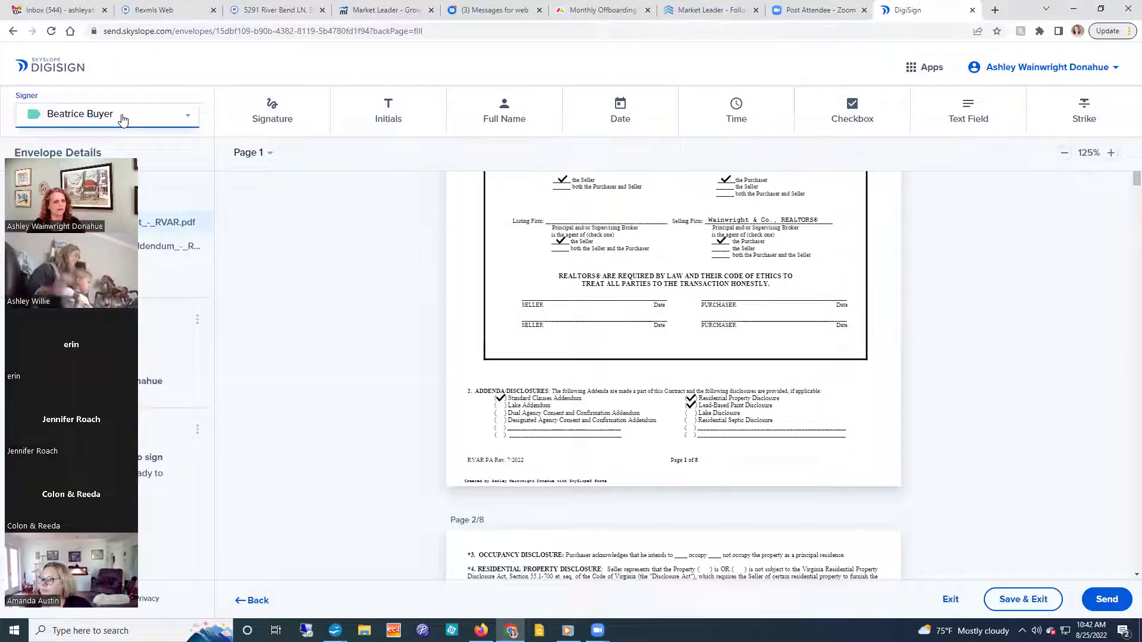
left_click(268, 114)
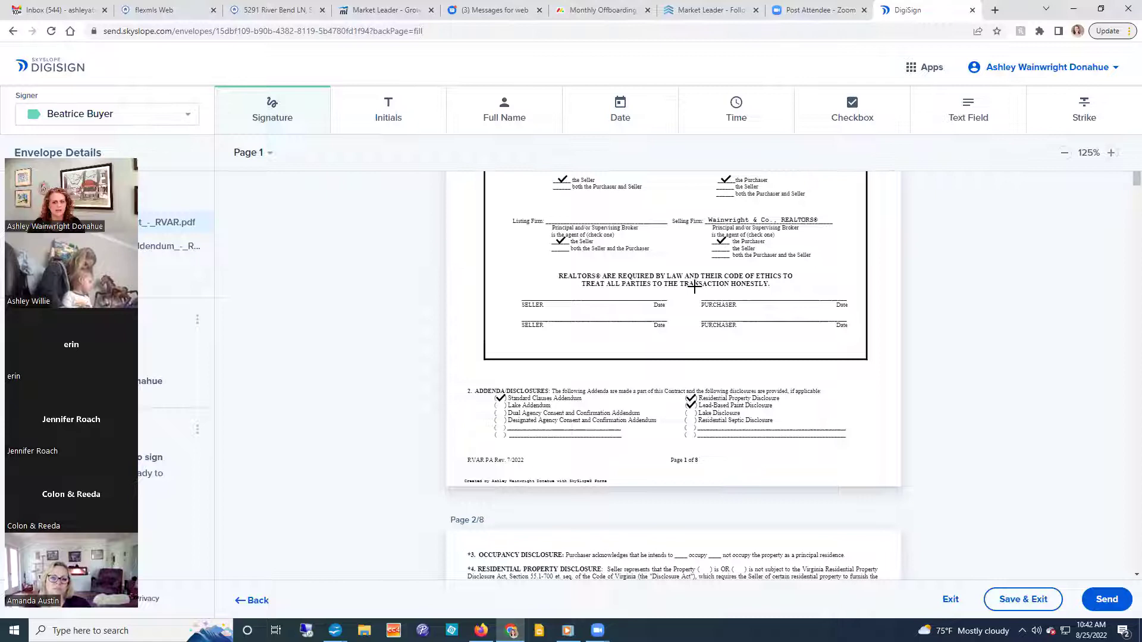
mouse_move(696, 288)
left_mouse_down()
mouse_move(722, 303)
mouse_move(816, 303)
left_mouse_up()
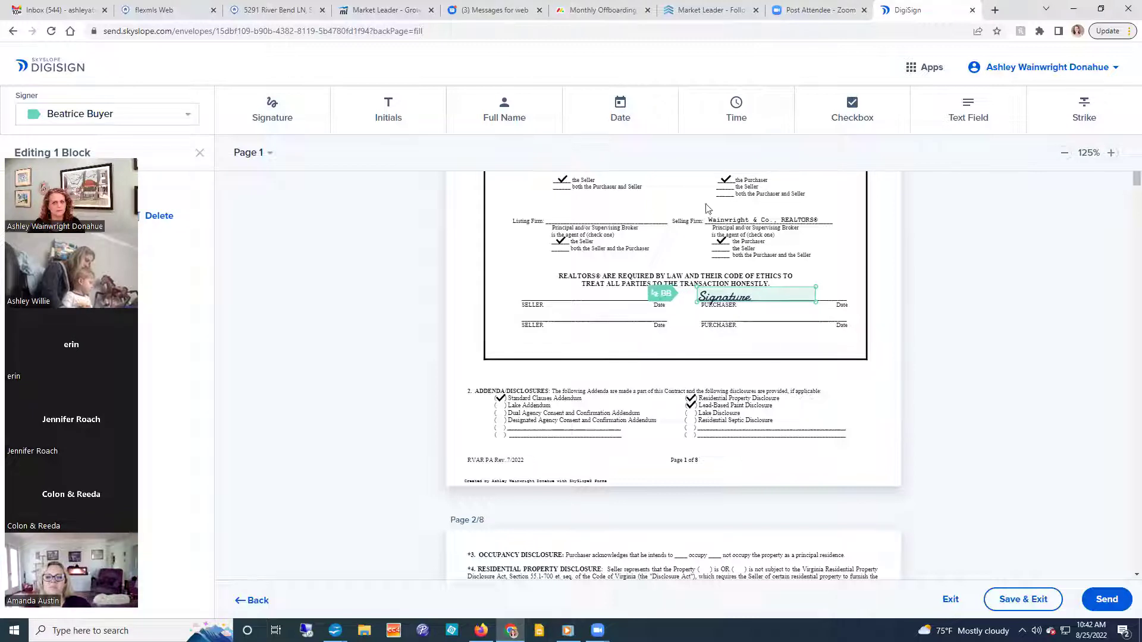
left_click(612, 119)
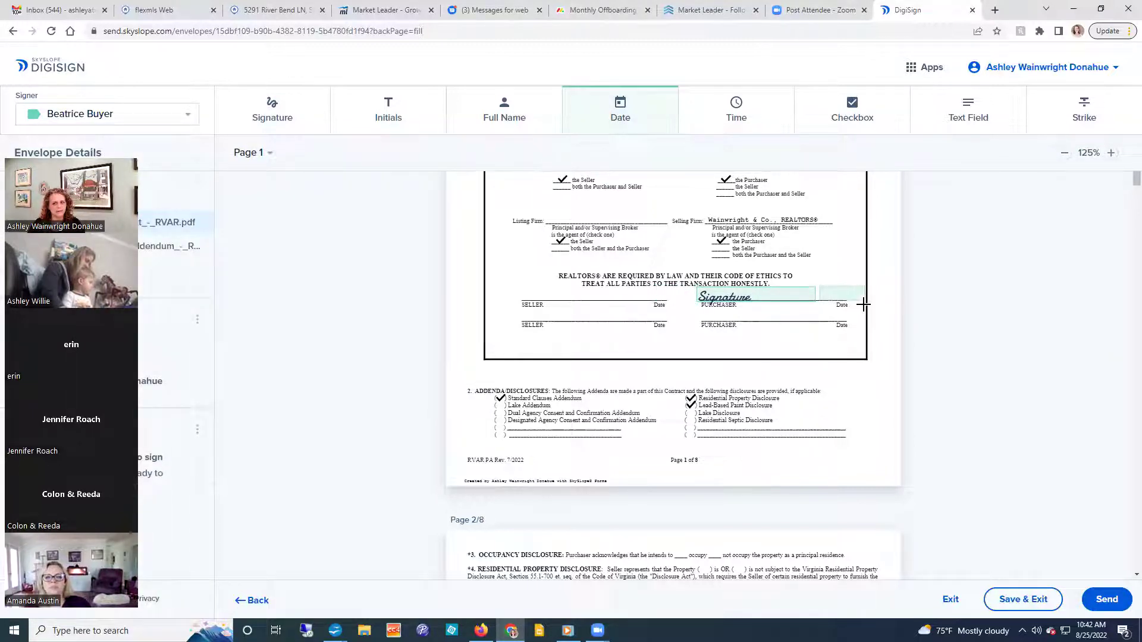
left_click(842, 296)
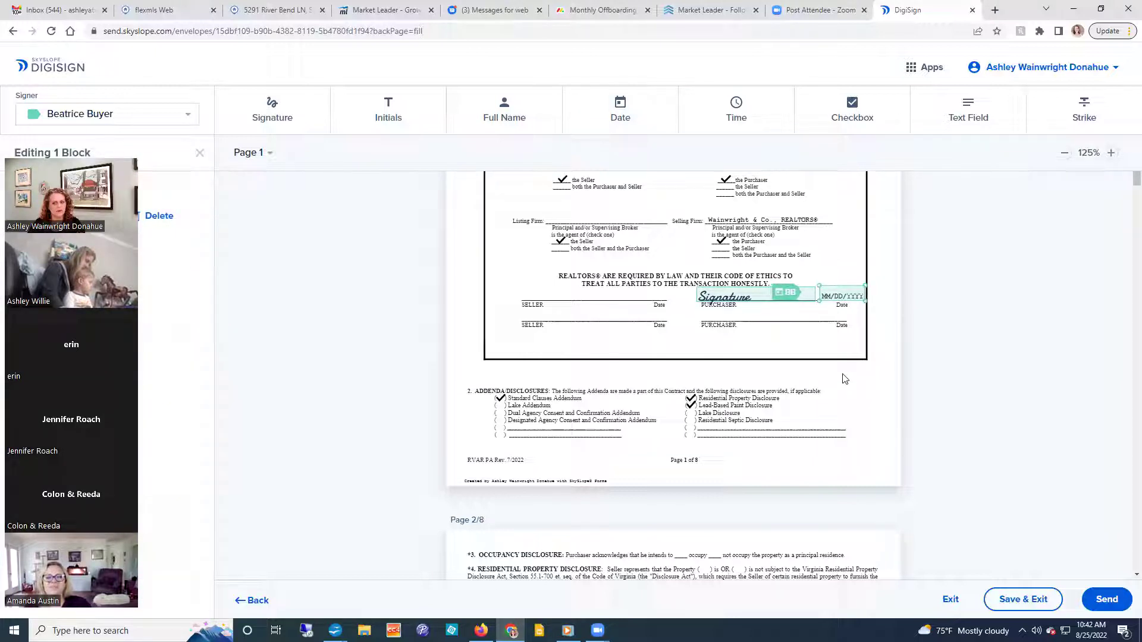
left_click(118, 113)
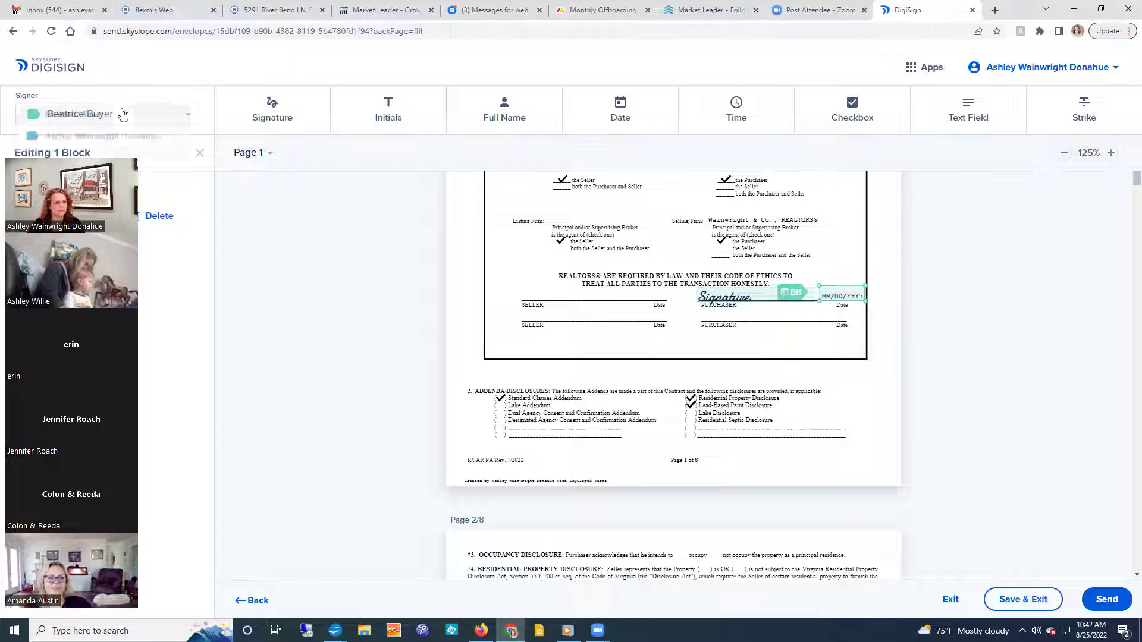
left_click(106, 114)
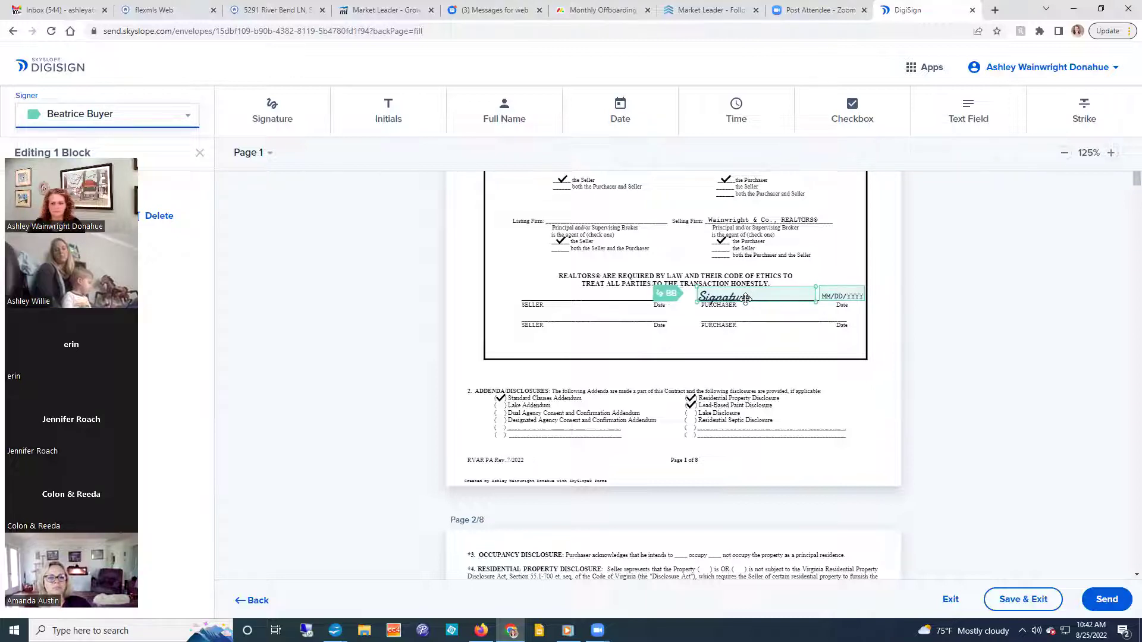
left_click(653, 383)
Scroll down past the contract and the Standard Clauses Addendum toward the Residential Property Disclosure.
scroll(653, 383, "down", 12)
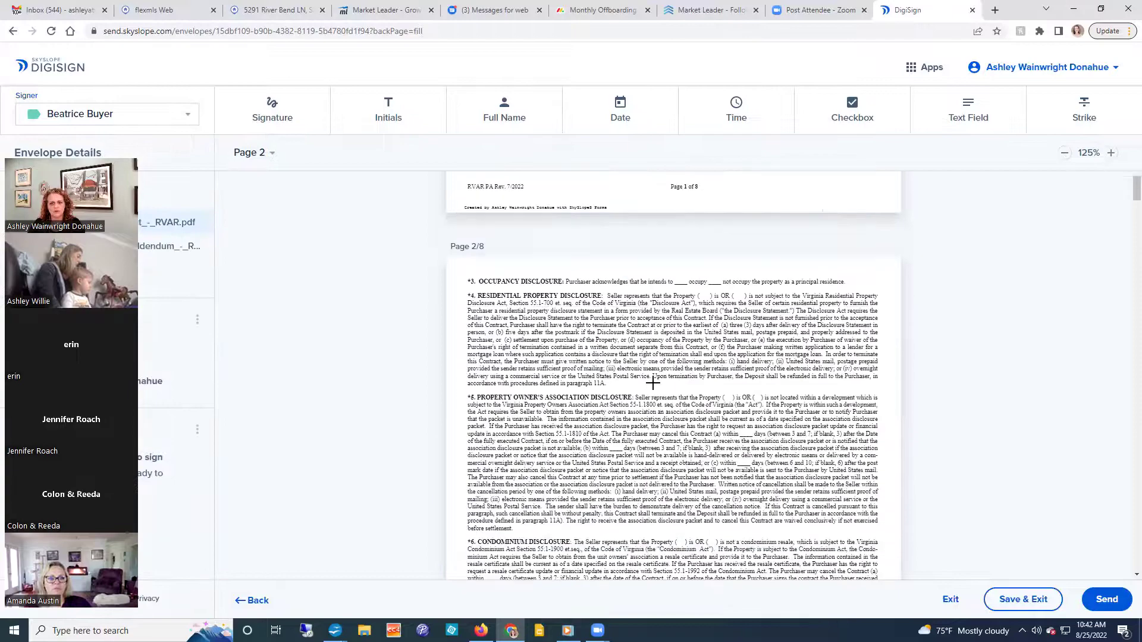
scroll(652, 383, "down", 20)
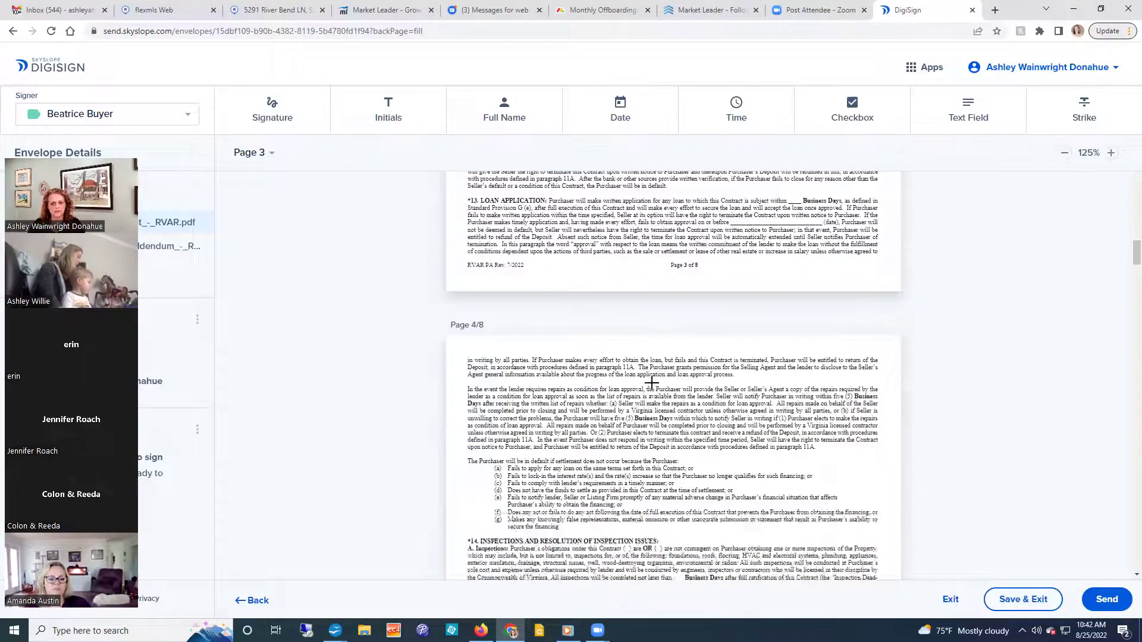
scroll(650, 384, "down", 15)
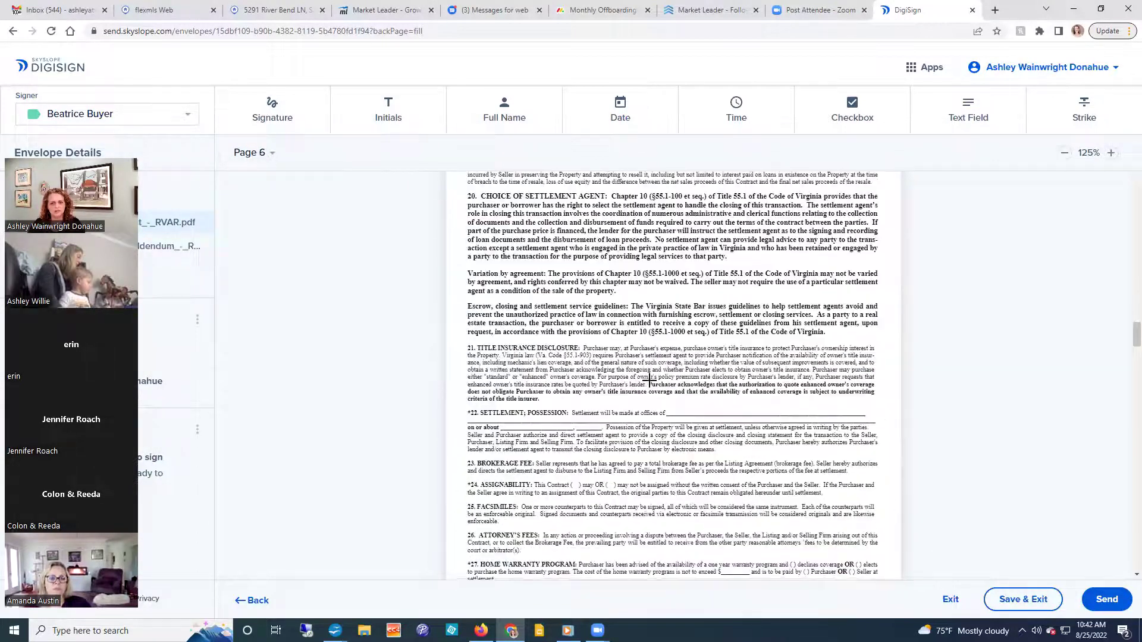
scroll(650, 379, "down", 15)
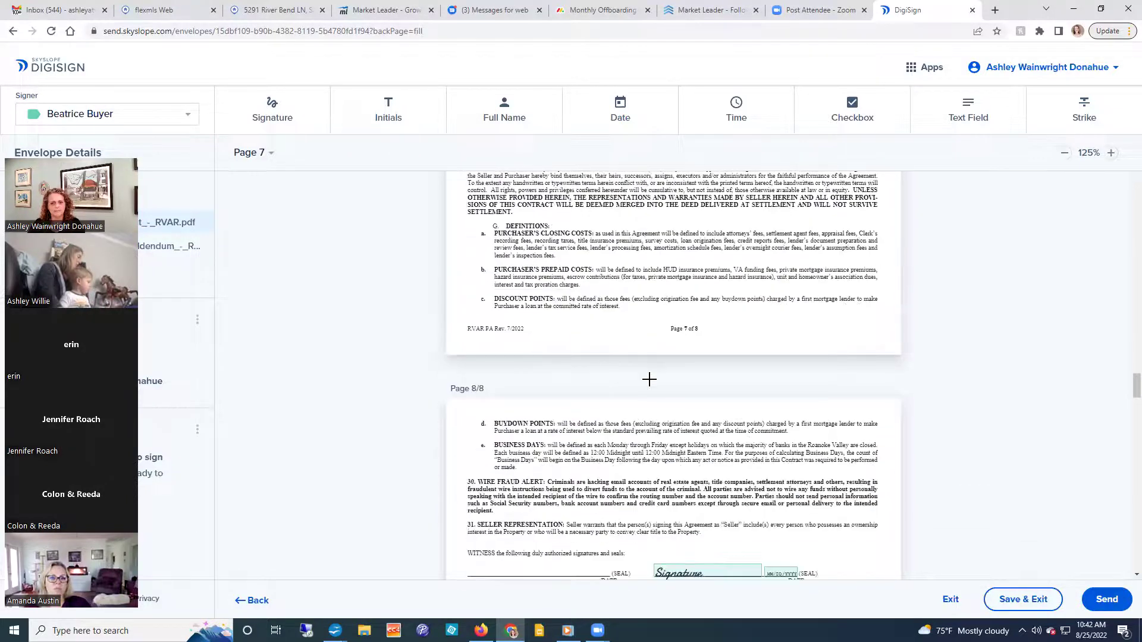
scroll(649, 377, "down", 1)
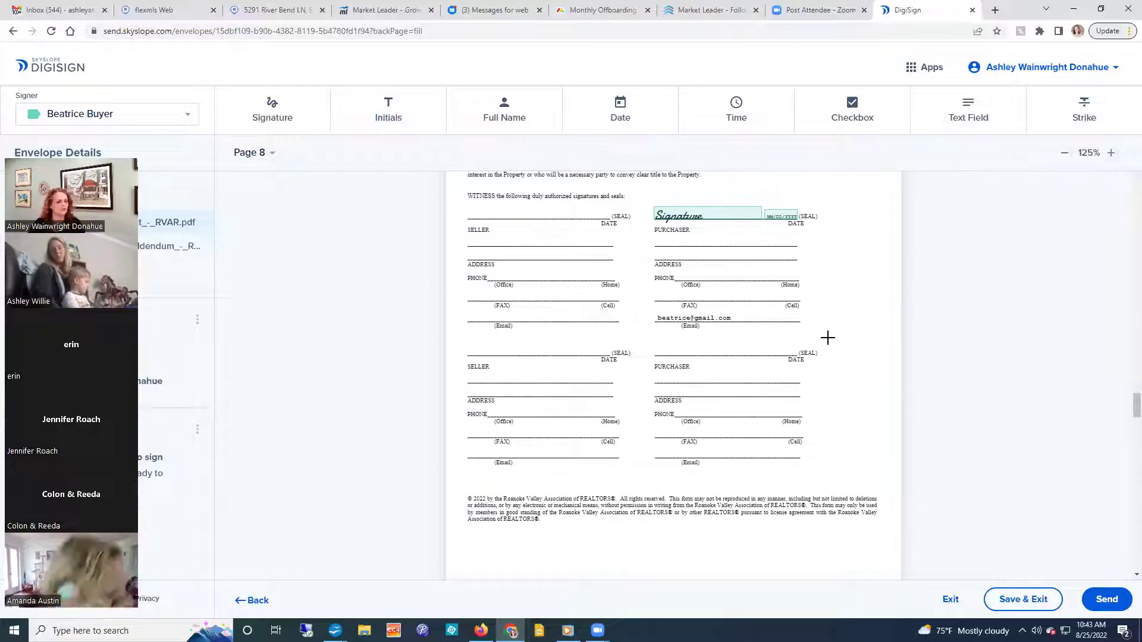
scroll(824, 341, "down", 9)
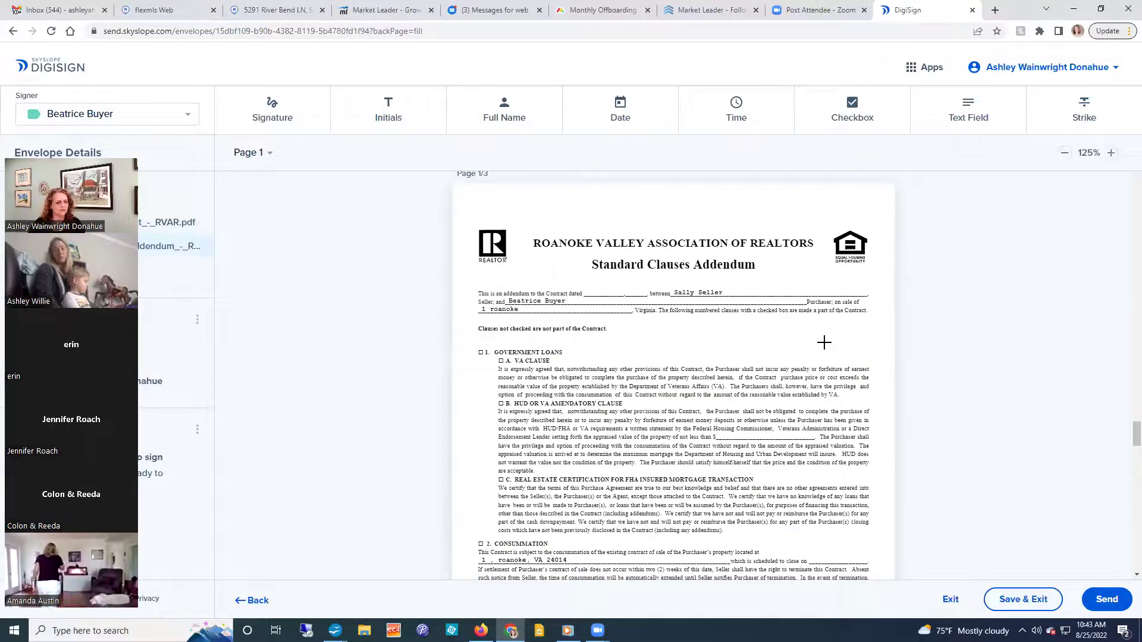
scroll(823, 342, "down", 1)
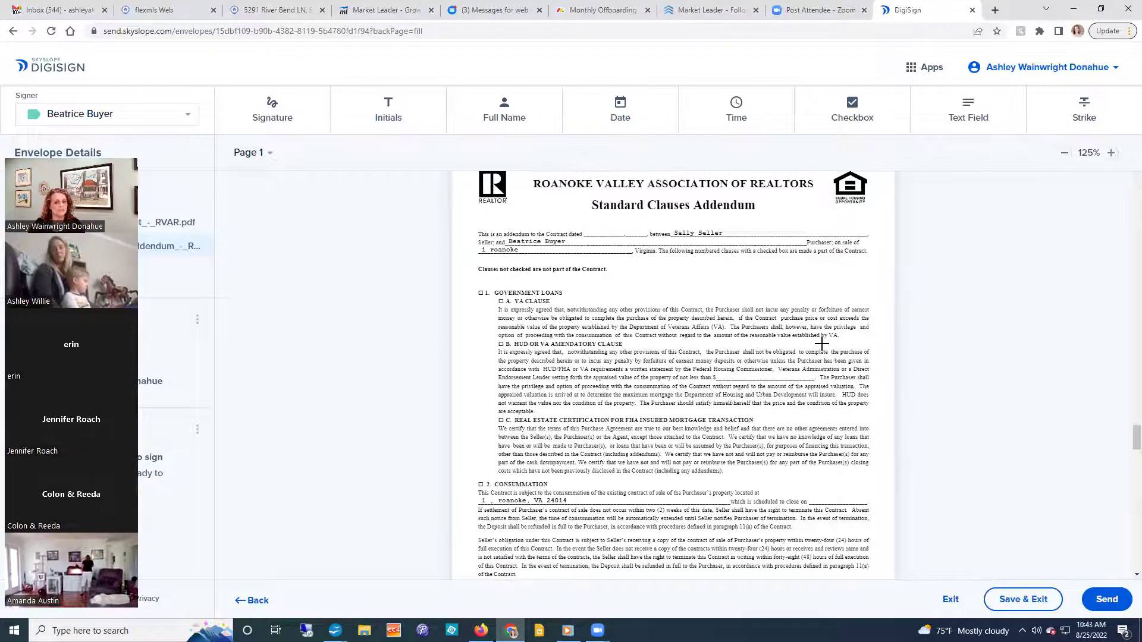
scroll(821, 344, "down", 15)
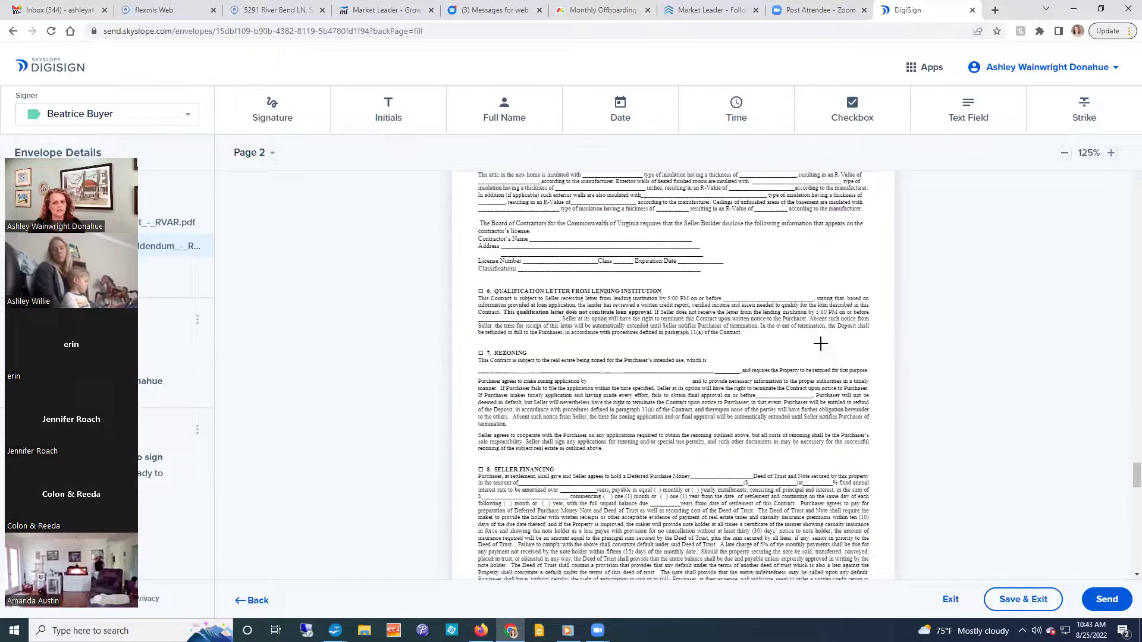
scroll(820, 344, "down", 7)
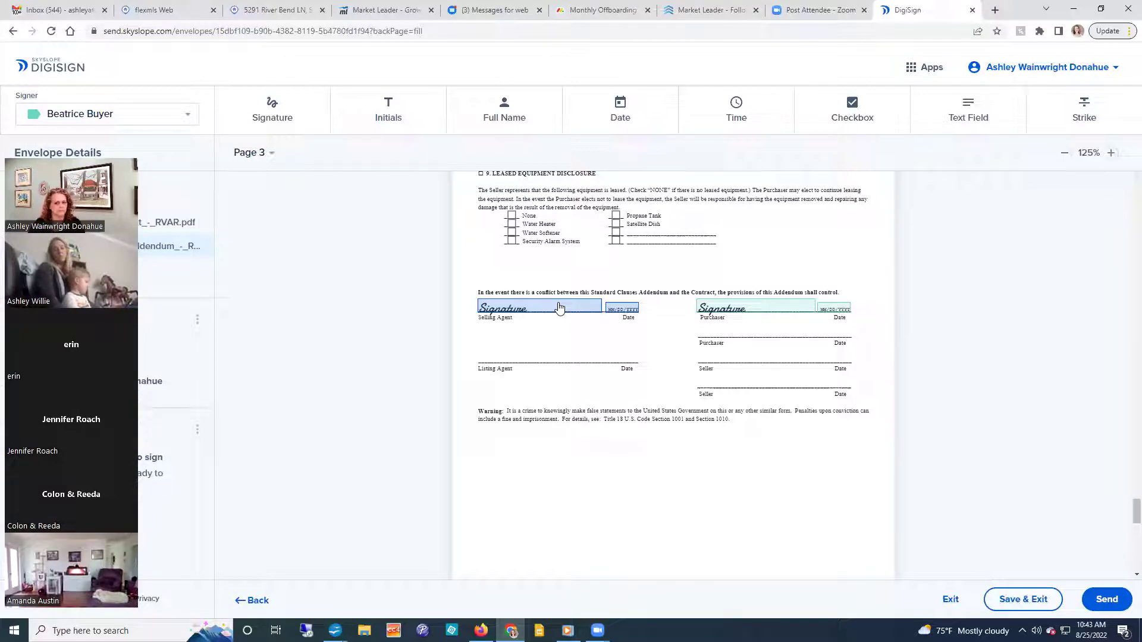
scroll(559, 306, "down", 12)
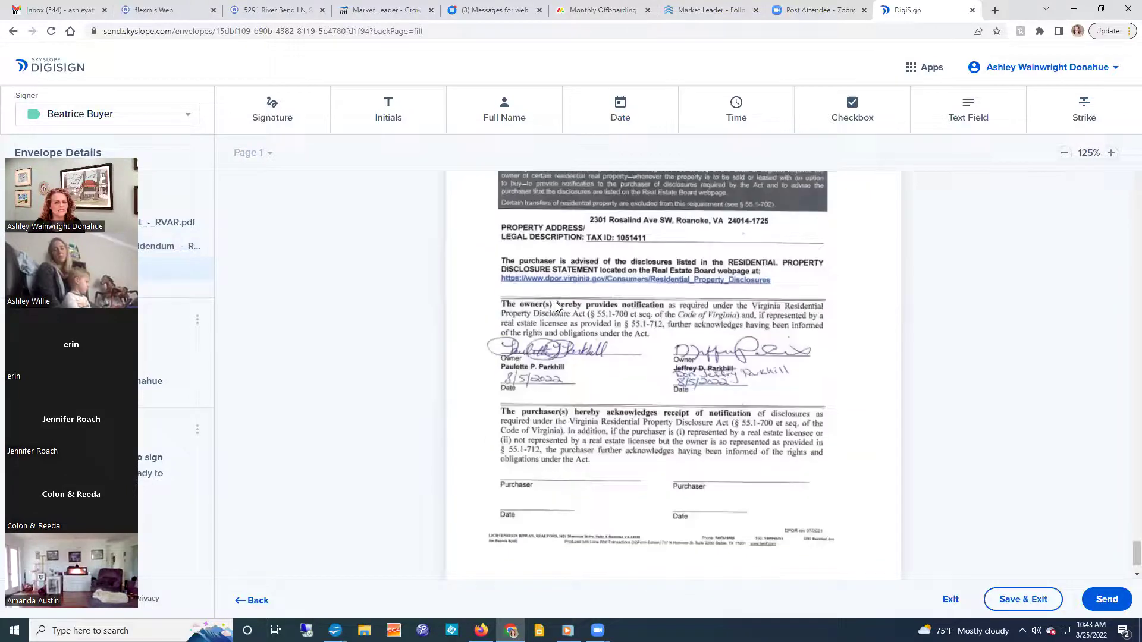
Keeping Beatrice Buyer as signer, add a signature block above the disclosure's left Purchaser line.
scroll(558, 307, "down", 1)
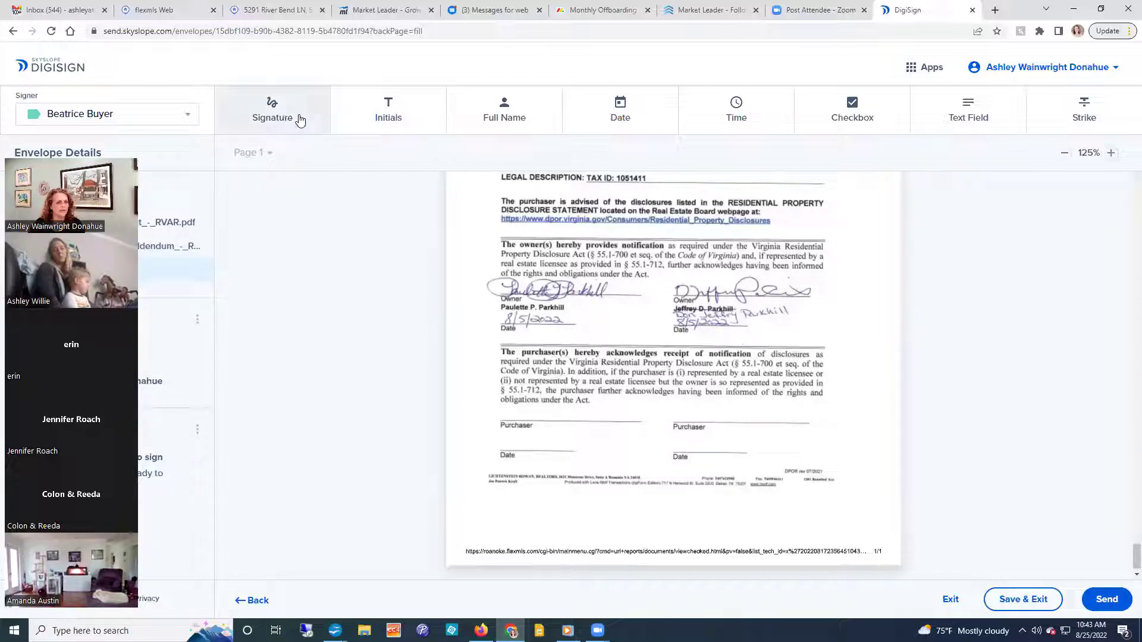
left_click(158, 116)
left_click(104, 118)
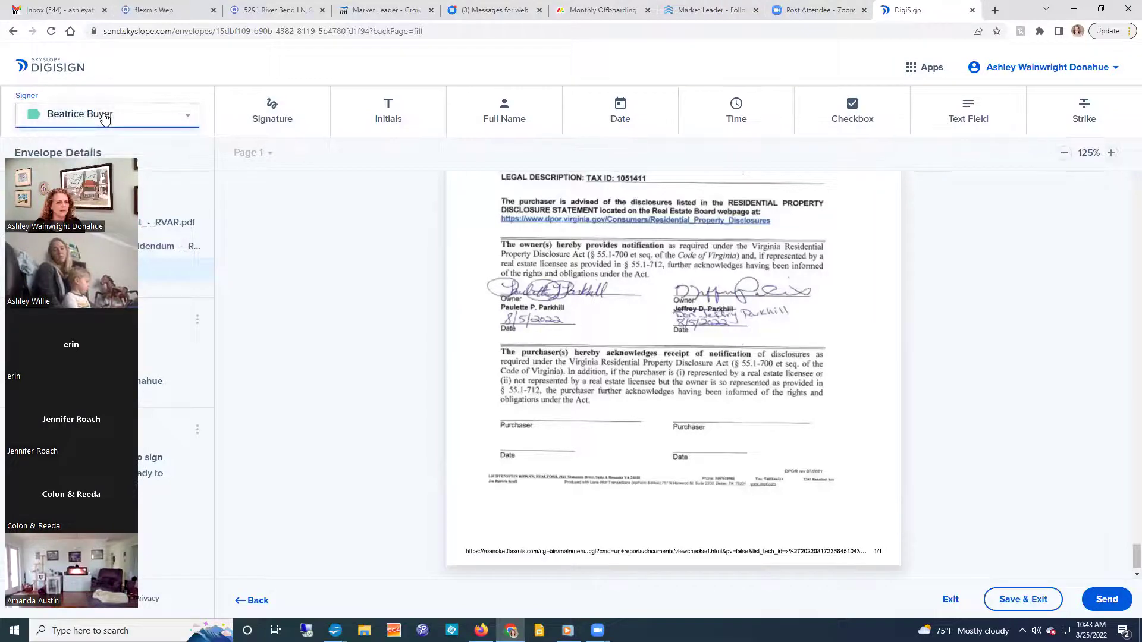
left_click(273, 107)
left_click_drag(500, 406, 643, 422)
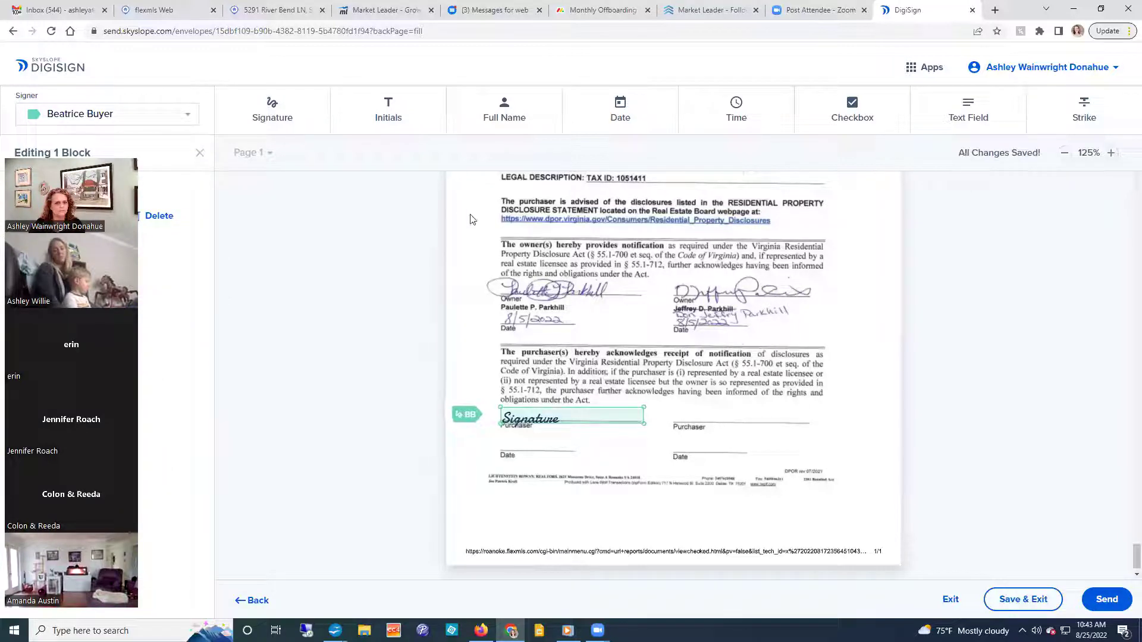
Add a date block on the Date line below and shrink it to fit.
left_click(633, 107)
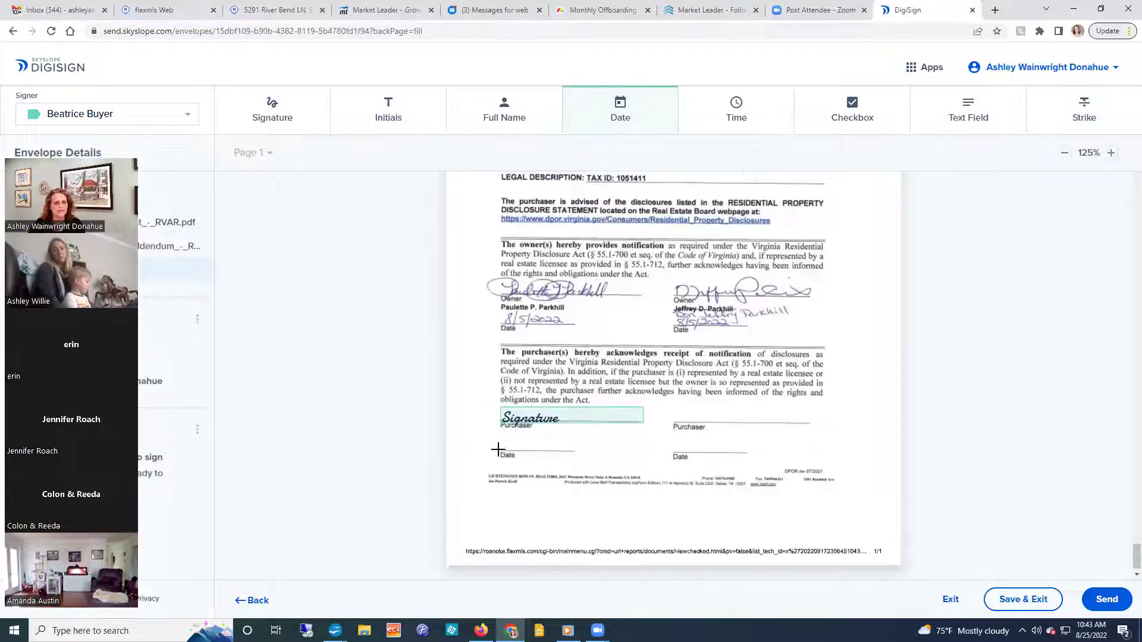
left_click_drag(497, 430, 571, 447)
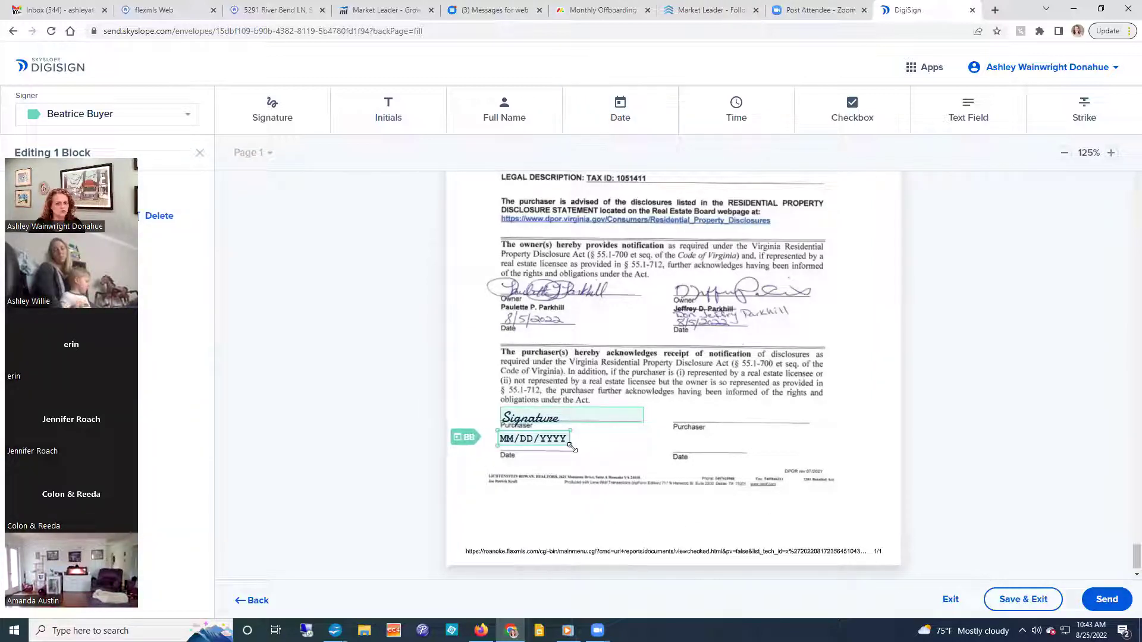
mouse_move(569, 445)
left_mouse_down()
mouse_move(523, 445)
mouse_move(588, 449)
left_mouse_up()
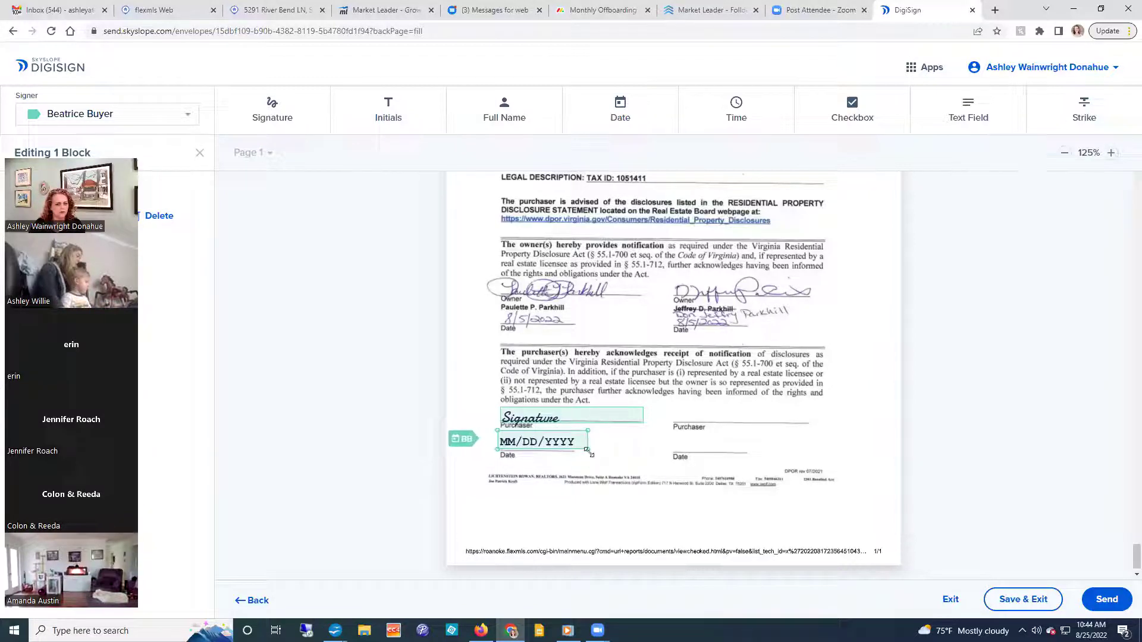
left_click_drag(584, 451, 550, 448)
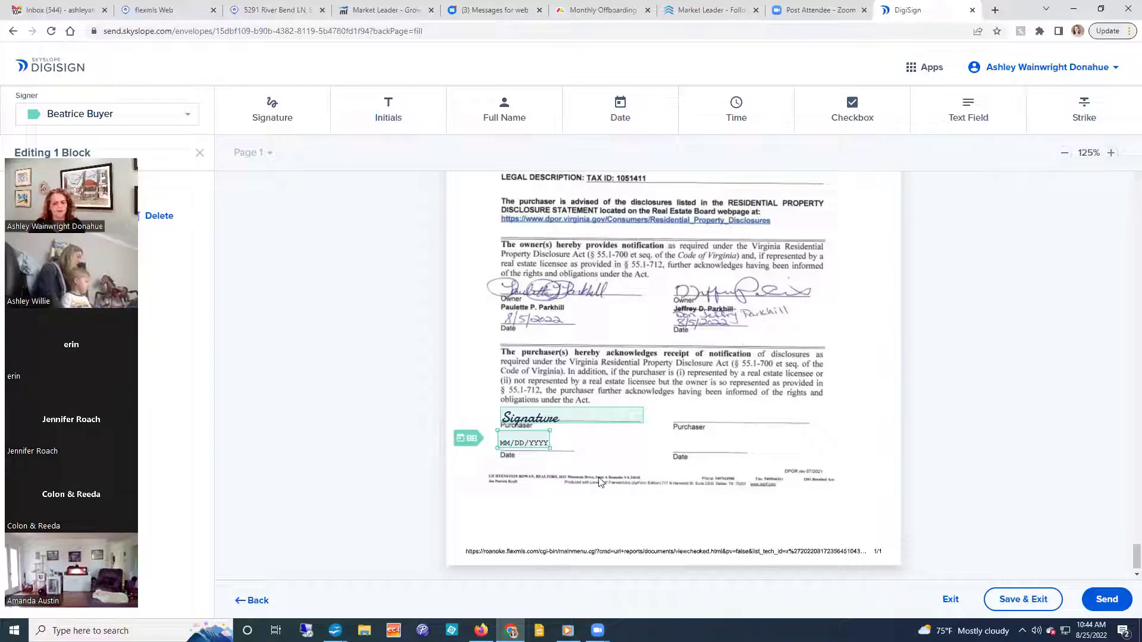
scroll(601, 485, "down", 1)
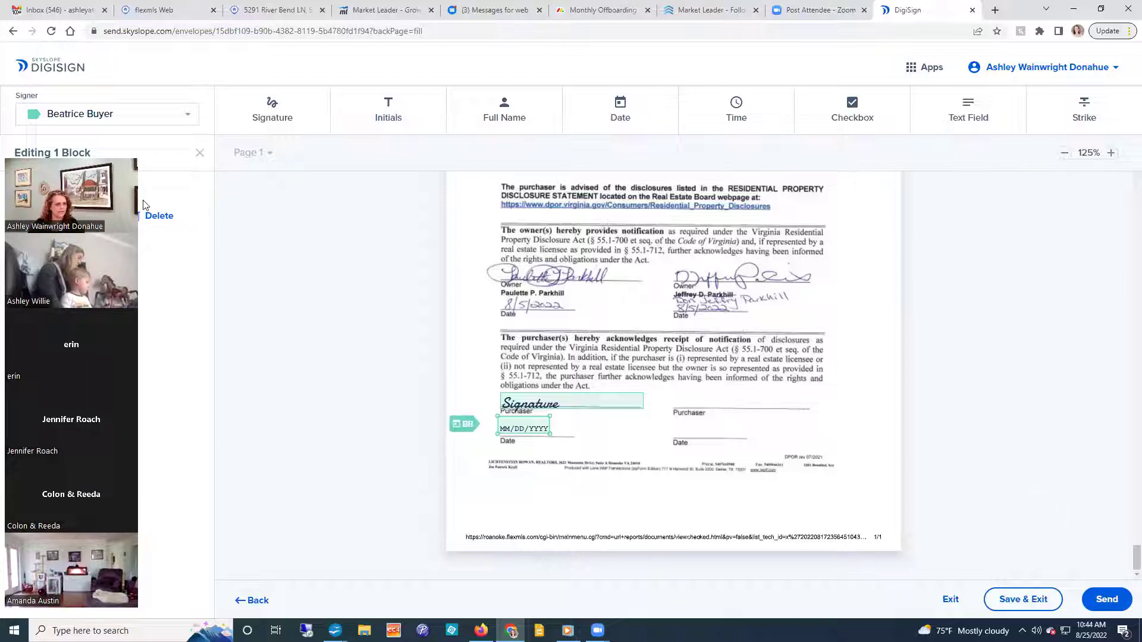
Scroll back up from the disclosure to page 2 of the Standard Clauses Addendum.
left_click_drag(89, 135, 1064, 23)
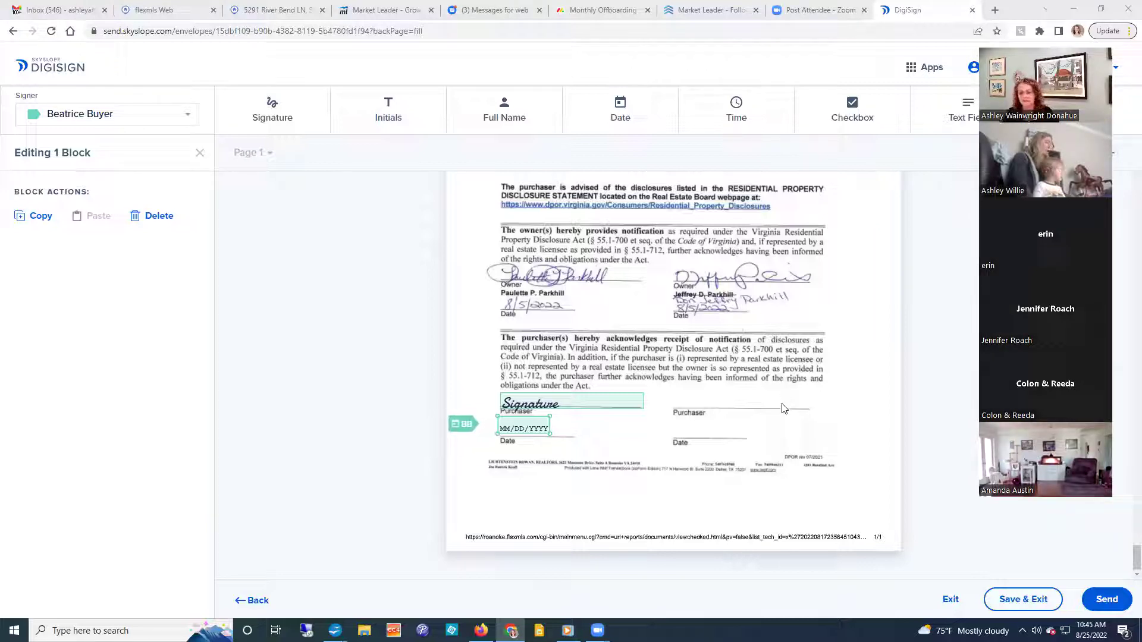
scroll(784, 410, "up", 15)
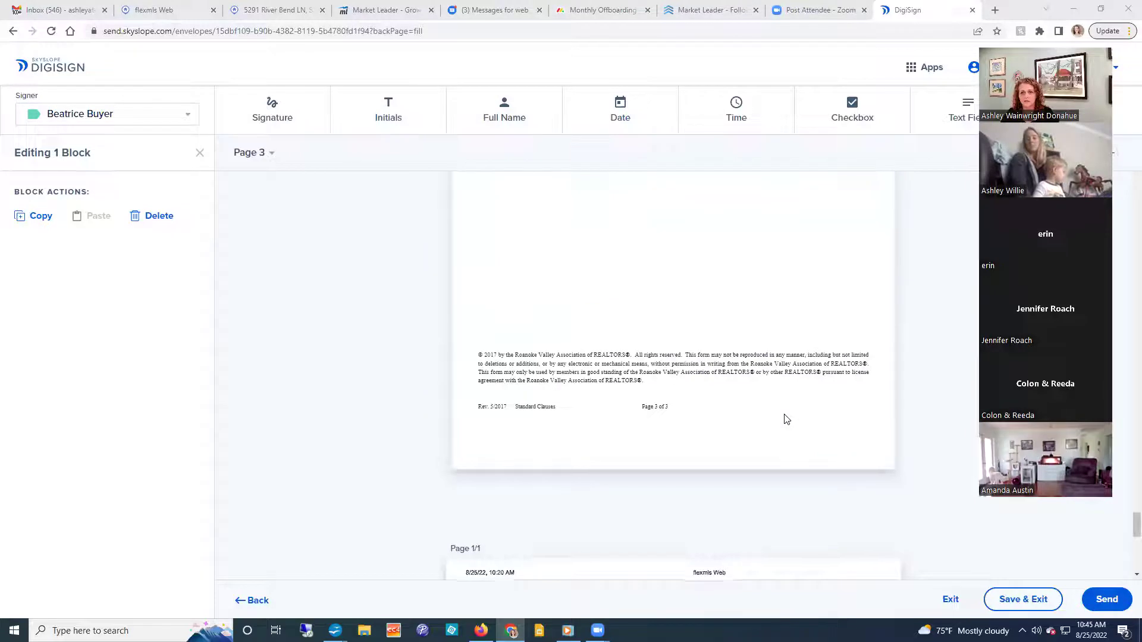
scroll(786, 419, "up", 5)
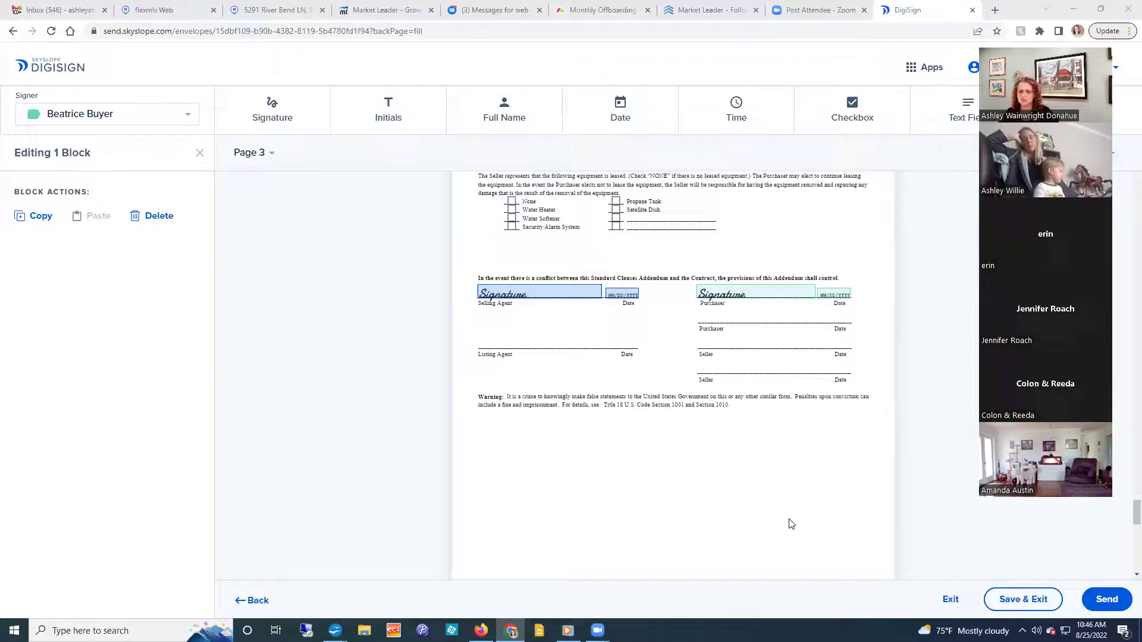
scroll(658, 462, "up", 4)
scroll(658, 463, "up", 10)
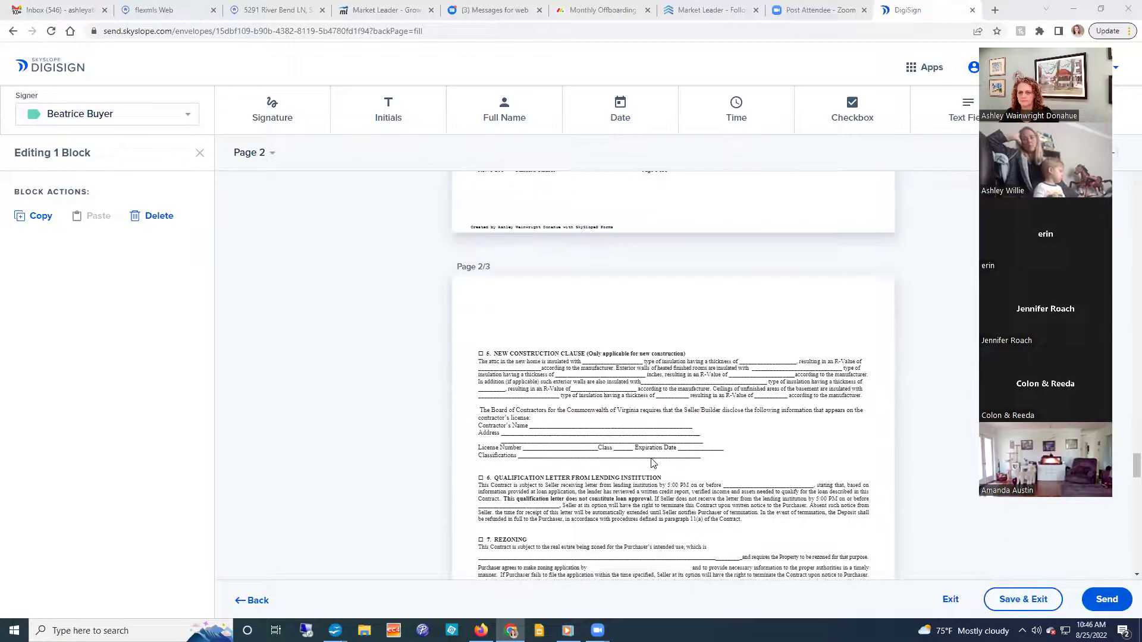